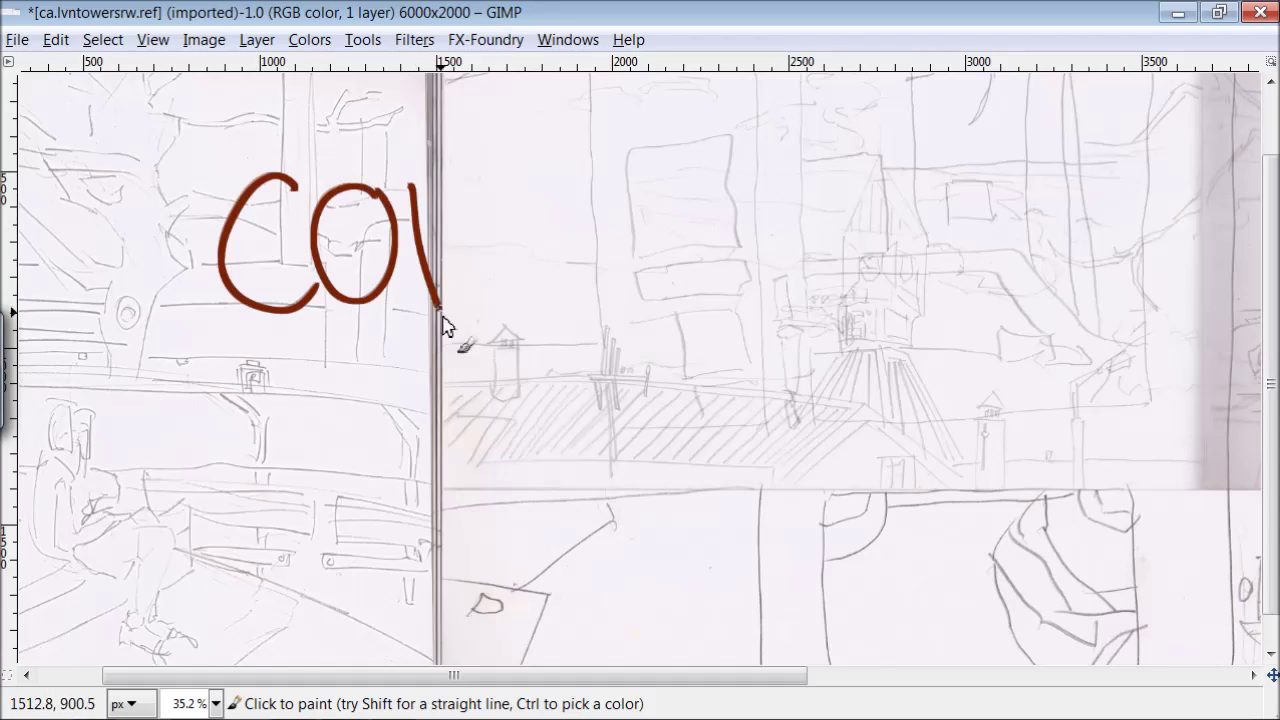
Step: Hand-letter 'CONCEPT ART: LEVIN TOWER SEQ' in brown brush strokes across the pencil sketch
mouse_move(218, 494)
left_mouse_down()
mouse_move(443, 482)
mouse_move(683, 539)
mouse_move(1157, 502)
mouse_move(1215, 570)
left_mouse_up()
left_click_drag(1205, 215, 1210, 320)
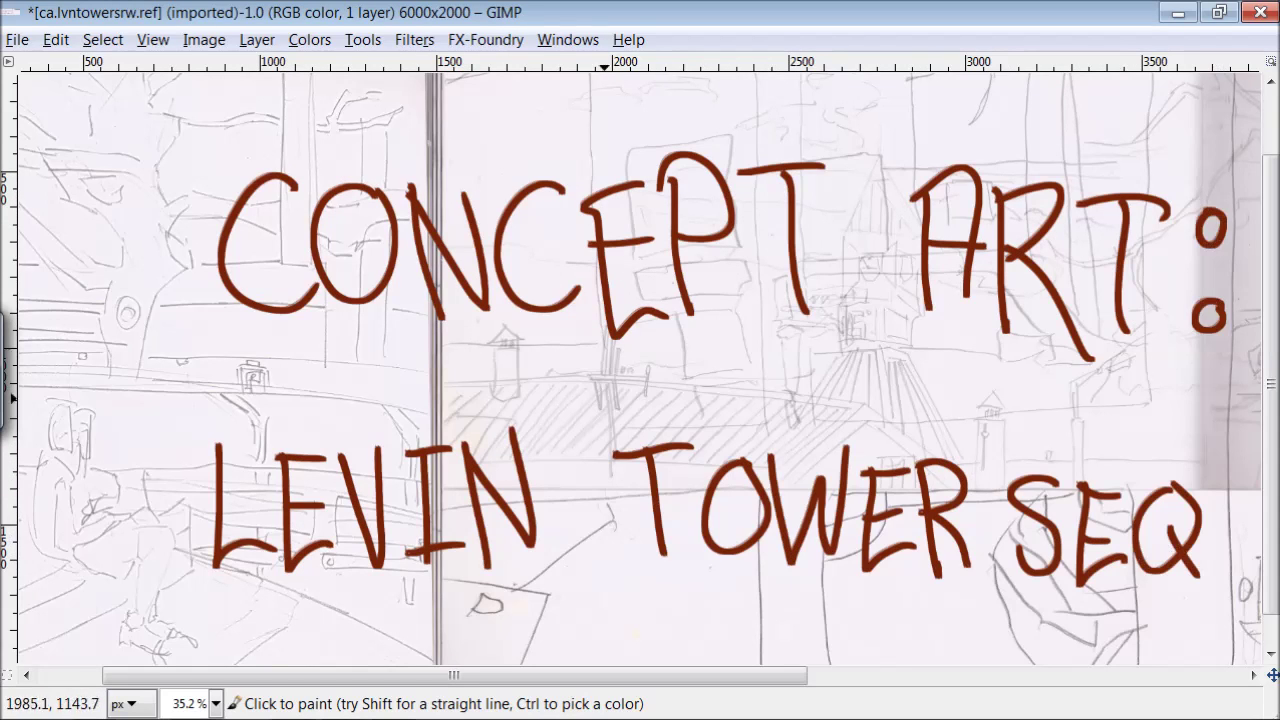
mouse_move(340, 340)
left_mouse_down()
mouse_move(415, 300)
mouse_move(553, 265)
mouse_move(795, 300)
mouse_move(603, 394)
mouse_move(531, 478)
mouse_move(397, 504)
mouse_move(650, 490)
mouse_move(1075, 513)
left_mouse_up()
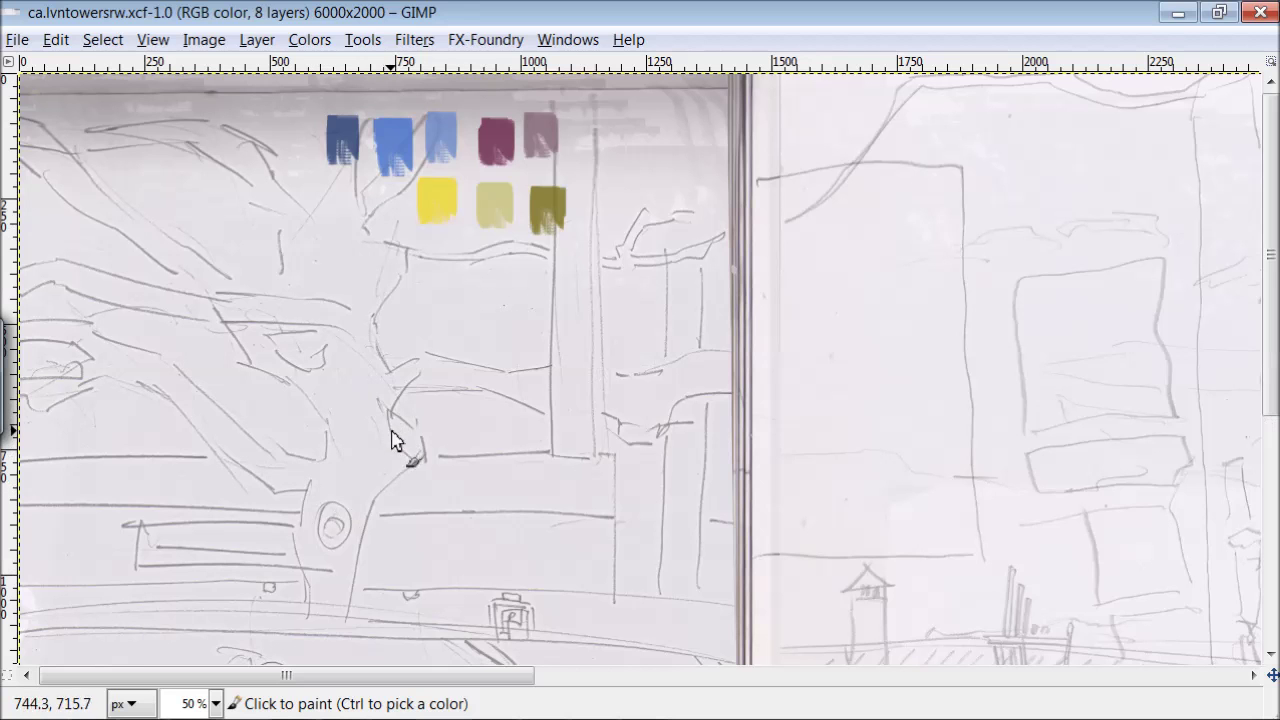
Step: Ink the tree's trunk, knot and left-reaching branches in red-brown
mouse_move(384, 410)
left_mouse_down()
mouse_move(392, 445)
mouse_move(420, 456)
left_mouse_up()
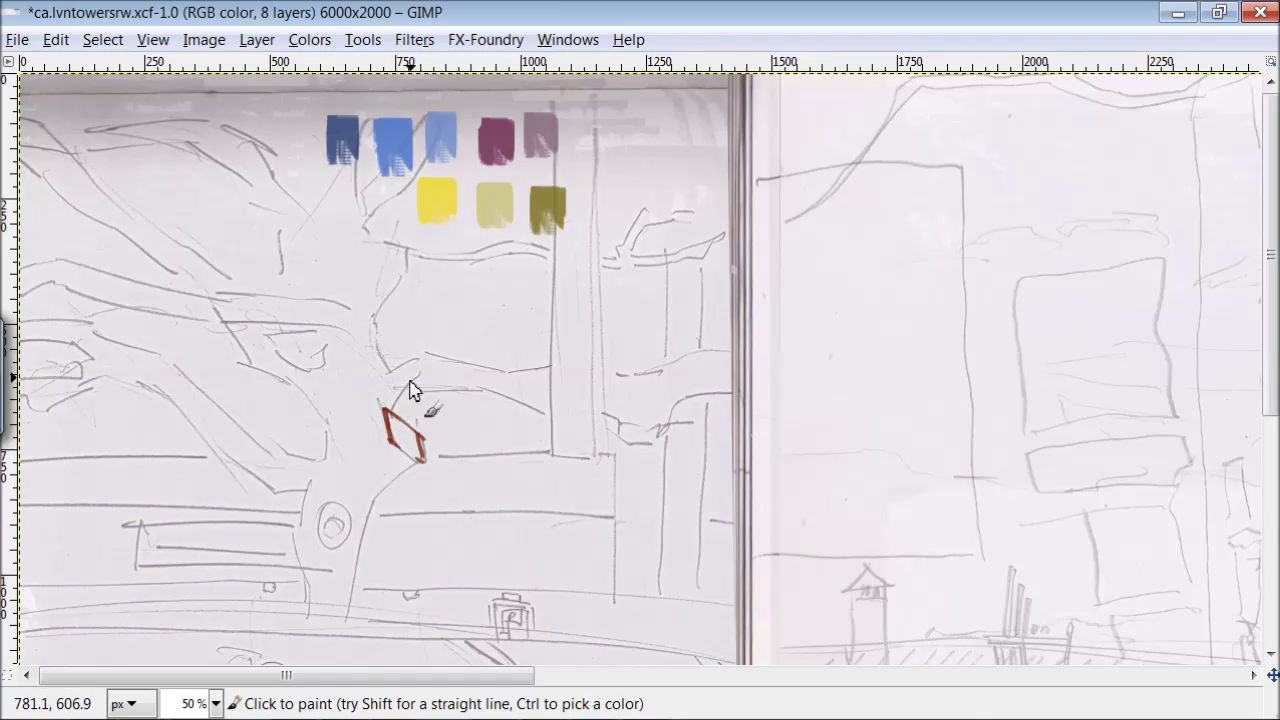
left_click_drag(385, 410, 368, 316)
mouse_move(381, 238)
left_mouse_down()
mouse_move(376, 305)
mouse_move(223, 300)
mouse_move(42, 265)
mouse_move(178, 325)
mouse_move(365, 345)
mouse_move(303, 363)
mouse_move(262, 322)
left_mouse_up()
mouse_move(225, 322)
left_mouse_down()
mouse_move(308, 462)
mouse_move(95, 333)
left_mouse_up()
left_click_drag(268, 208, 285, 290)
left_click_drag(45, 130, 235, 288)
left_click_drag(35, 172, 192, 282)
mouse_move(87, 130)
left_mouse_down()
mouse_move(262, 195)
mouse_move(121, 139)
mouse_move(234, 143)
mouse_move(308, 212)
left_mouse_up()
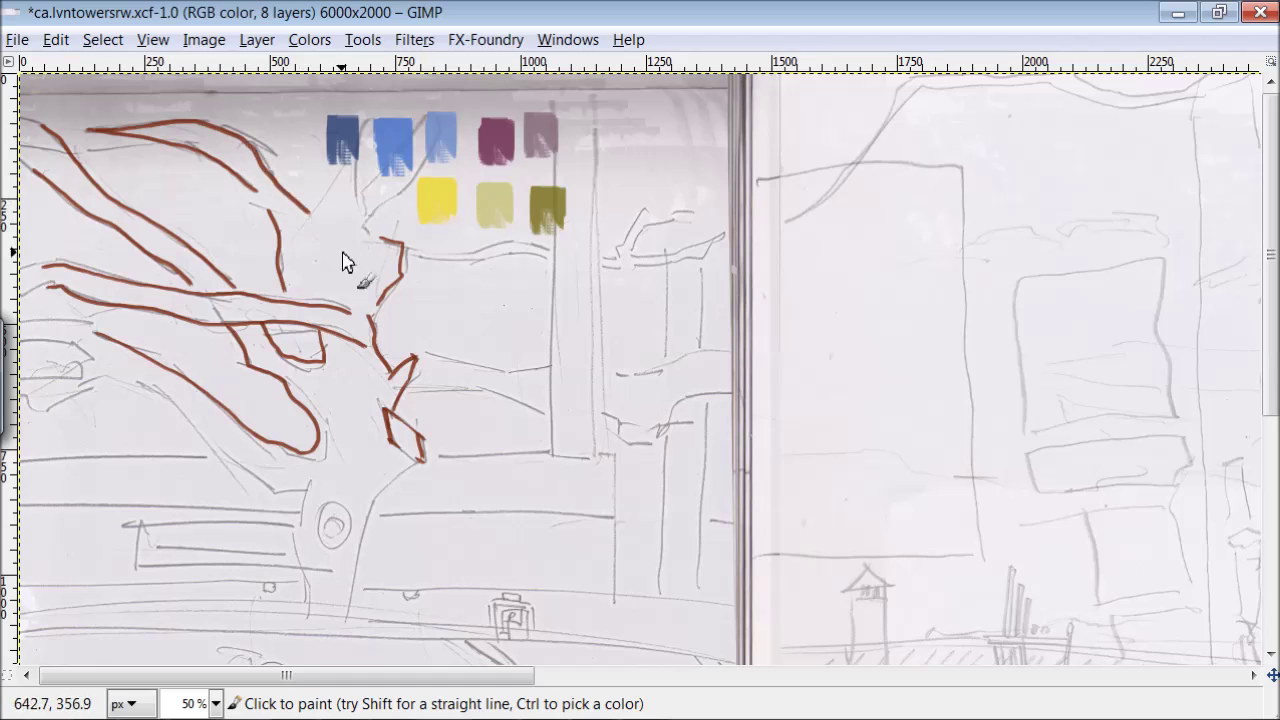
mouse_move(312, 470)
left_mouse_down()
mouse_move(297, 543)
mouse_move(305, 620)
left_mouse_up()
left_click_drag(334, 508, 330, 509)
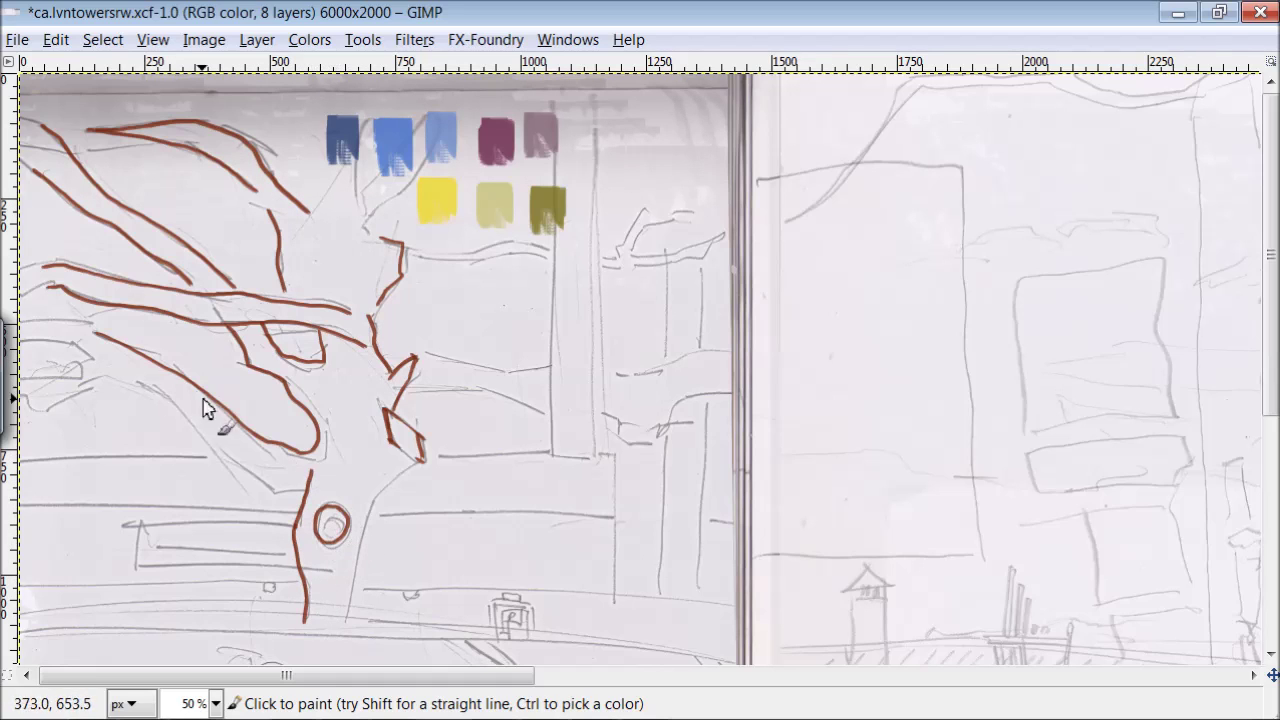
mouse_move(121, 377)
left_mouse_down()
mouse_move(250, 470)
mouse_move(305, 482)
left_mouse_up()
Step: Trace the tree branches spreading to the right of the trunk
left_click_drag(402, 388, 543, 412)
left_click_drag(545, 364, 373, 337)
left_click_drag(605, 368, 733, 350)
left_click_drag(730, 392, 588, 408)
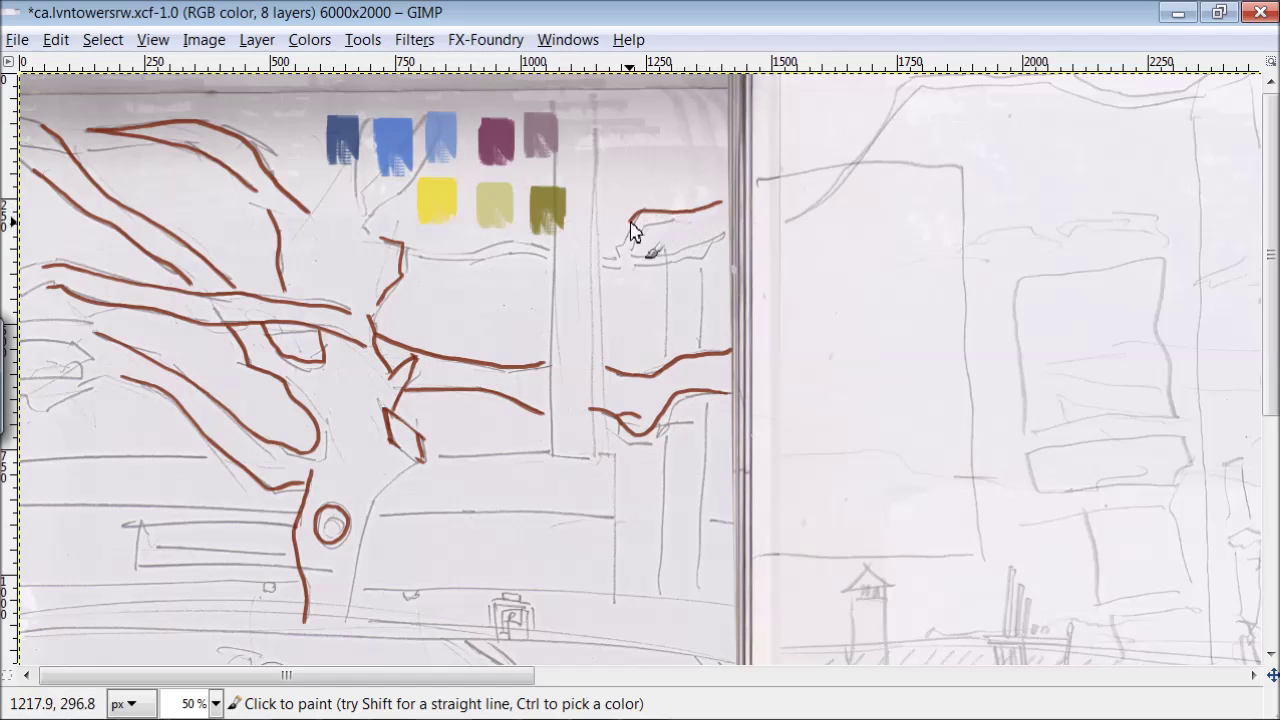
left_click_drag(722, 204, 600, 250)
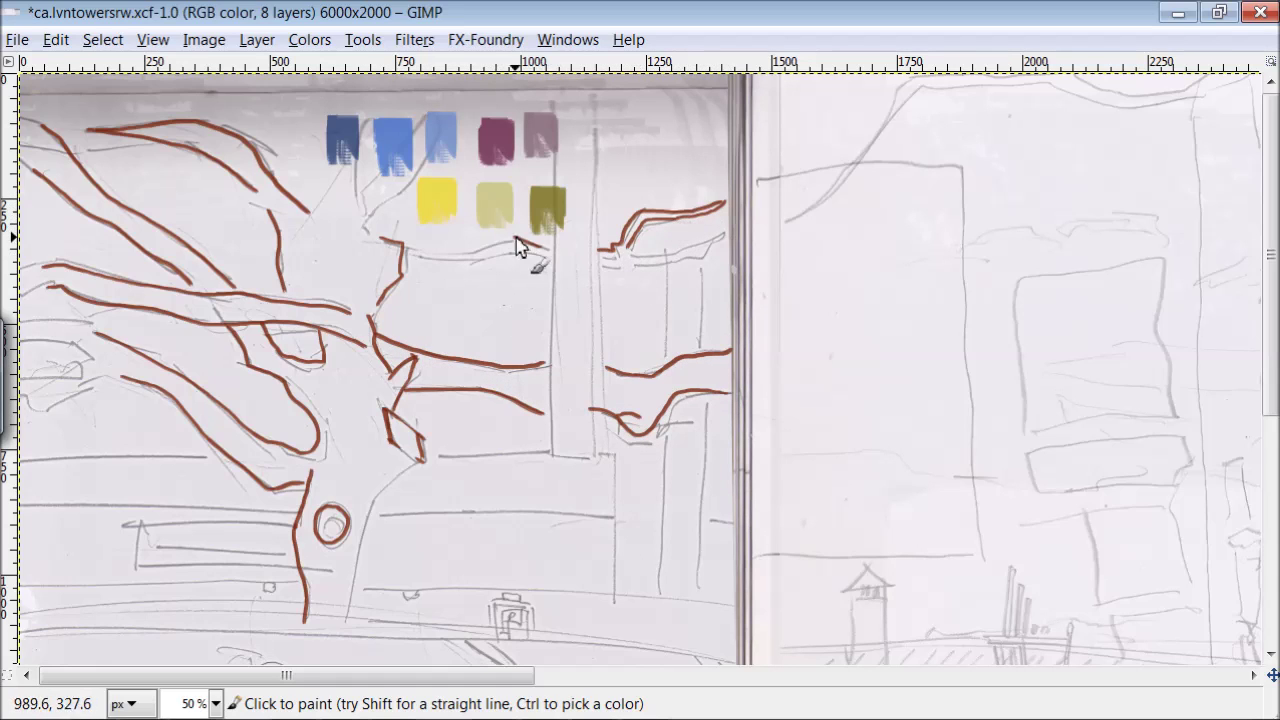
left_click_drag(382, 238, 548, 258)
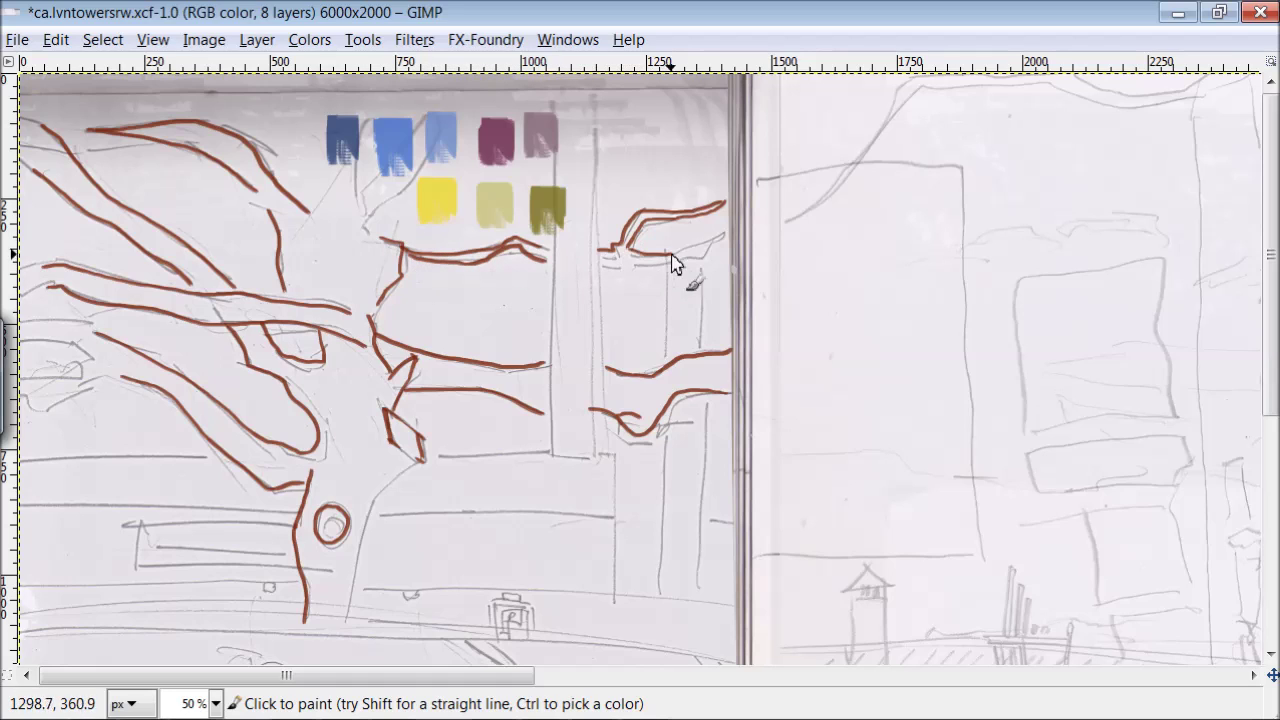
left_click_drag(727, 237, 600, 260)
mouse_move(590, 97)
left_mouse_down()
mouse_move(591, 457)
mouse_move(612, 520)
mouse_move(43, 508)
left_mouse_up()
Step: Ink the bench rails and legs, the ground line and a long horizontal rail
left_click_drag(210, 455, 36, 457)
left_click_drag(134, 520, 134, 555)
left_click_drag(290, 522, 102, 520)
left_click_drag(300, 563, 130, 562)
left_click_drag(268, 581, 30, 580)
mouse_move(420, 457)
left_mouse_down()
mouse_move(345, 615)
mouse_move(420, 597)
left_mouse_up()
left_click_drag(733, 602, 350, 590)
Step: Trace the vertical edges of the middle building plus a ground line
left_click_drag(610, 548, 612, 588)
left_click_drag(665, 262, 656, 590)
left_click_drag(705, 395, 697, 586)
left_click_drag(705, 250, 703, 338)
left_click_drag(702, 100, 700, 205)
left_click_drag(986, 556, 703, 555)
mouse_move(960, 167)
left_mouse_down()
mouse_move(960, 552)
mouse_move(808, 168)
mouse_move(742, 168)
left_mouse_up()
Step: Outline the two boxes, the tall building's right edge and the small tower
mouse_move(1165, 263)
left_mouse_down()
mouse_move(1034, 262)
mouse_move(1018, 420)
mouse_move(1165, 335)
mouse_move(1115, 415)
mouse_move(1012, 428)
left_mouse_up()
mouse_move(1186, 449)
left_mouse_down()
mouse_move(1057, 491)
mouse_move(1157, 446)
left_mouse_up()
mouse_move(1170, 505)
left_mouse_down()
mouse_move(1125, 505)
mouse_move(1086, 603)
mouse_move(1198, 600)
mouse_move(1178, 512)
left_mouse_up()
mouse_move(1197, 118)
left_mouse_down()
mouse_move(1203, 659)
mouse_move(772, 650)
left_mouse_up()
mouse_move(852, 636)
left_mouse_down()
mouse_move(854, 601)
mouse_move(880, 630)
mouse_move(863, 589)
mouse_move(888, 590)
left_mouse_up()
Step: Trace the curving roofline, a tall vertical edge and a branch near the top
mouse_move(1240, 93)
left_mouse_down()
mouse_move(1109, 114)
mouse_move(971, 94)
mouse_move(797, 215)
left_mouse_up()
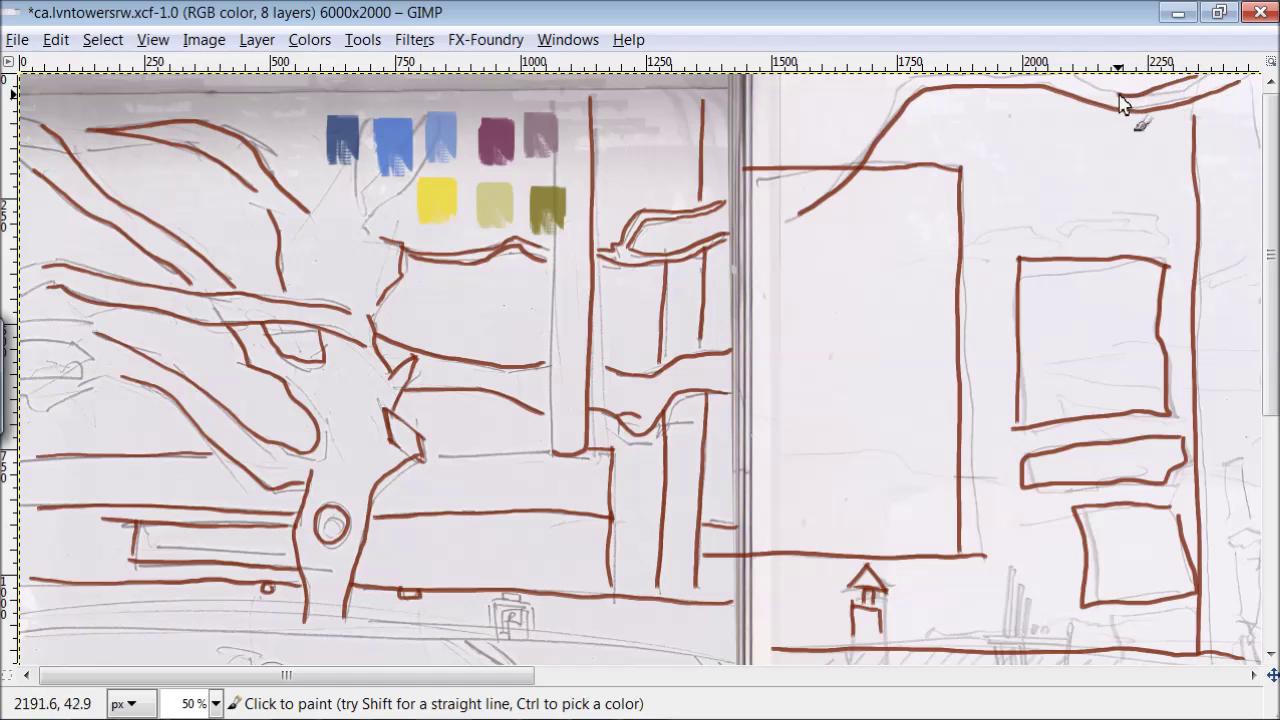
left_click_drag(527, 685, 858, 680)
left_click_drag(422, 86, 437, 658)
mouse_move(700, 175)
left_mouse_down()
mouse_move(608, 250)
mouse_move(712, 163)
mouse_move(730, 171)
mouse_move(693, 322)
mouse_move(786, 143)
mouse_move(914, 149)
mouse_move(982, 106)
mouse_move(760, 137)
mouse_move(994, 114)
mouse_move(1080, 170)
mouse_move(977, 80)
left_mouse_up()
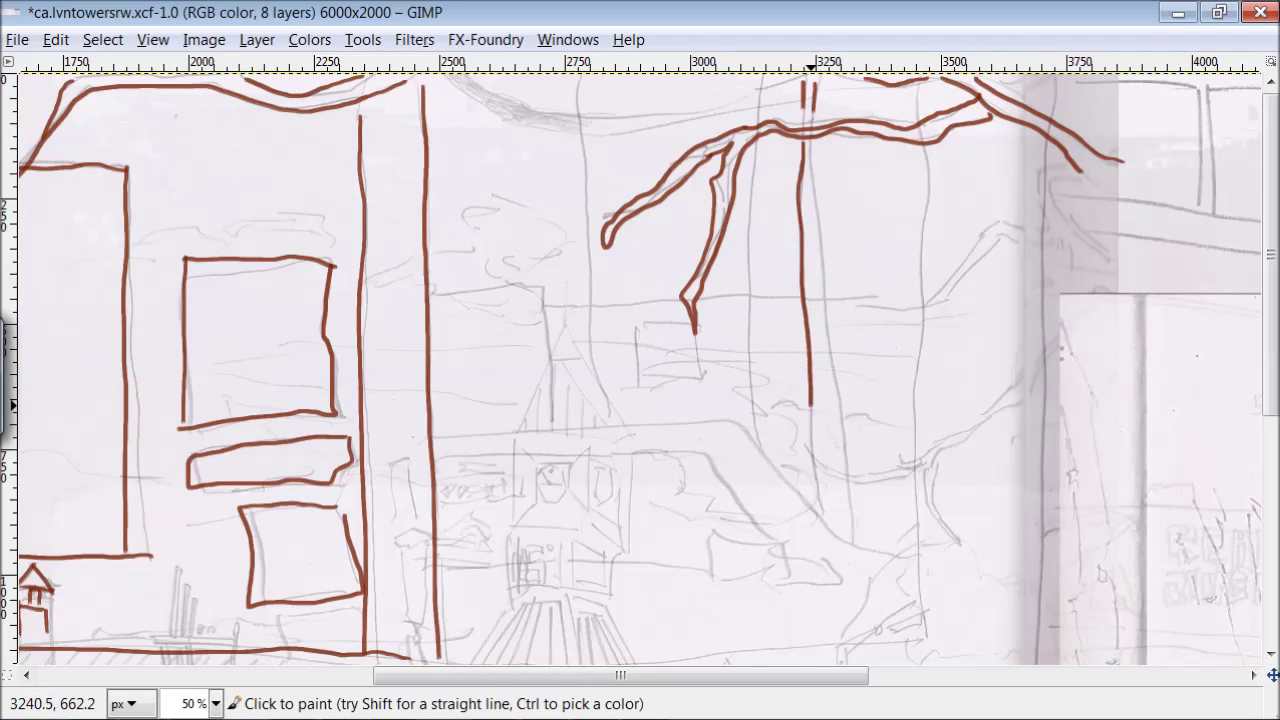
Step: Ink the branch line, curved roof edge, small box, and the tower's roof slope and lower body
left_click_drag(813, 220, 832, 392)
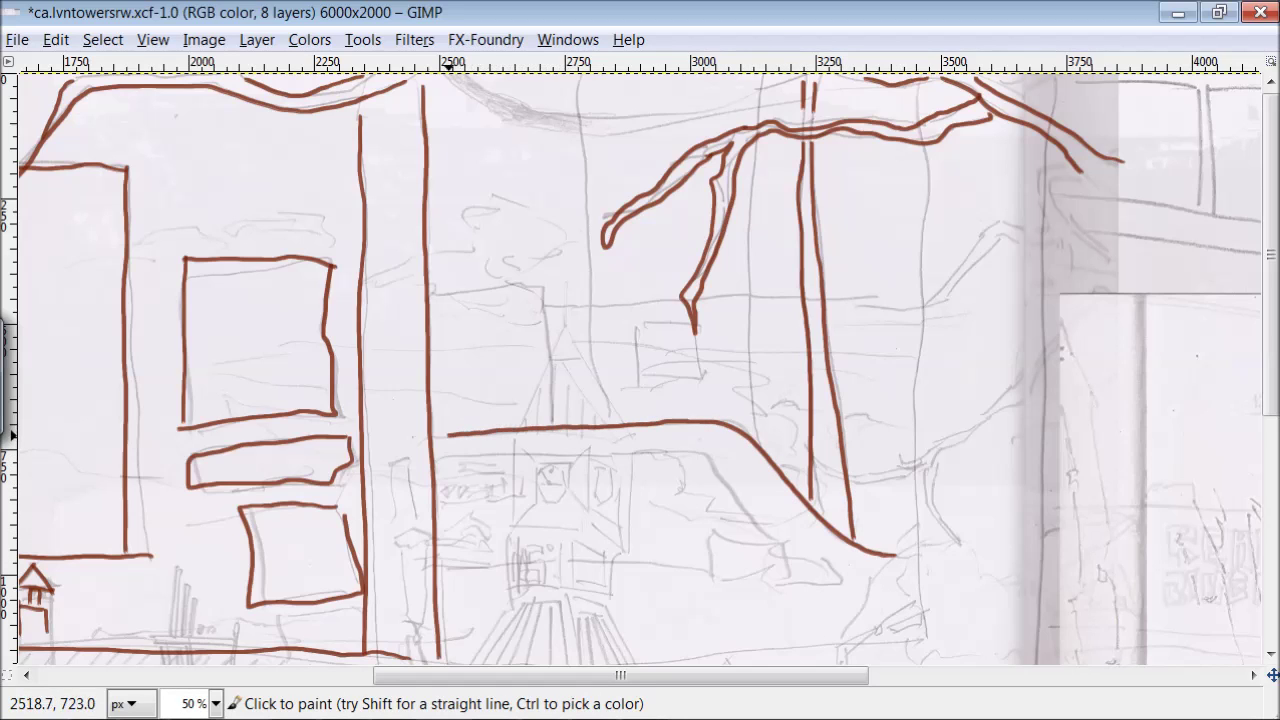
left_click_drag(705, 456, 766, 540)
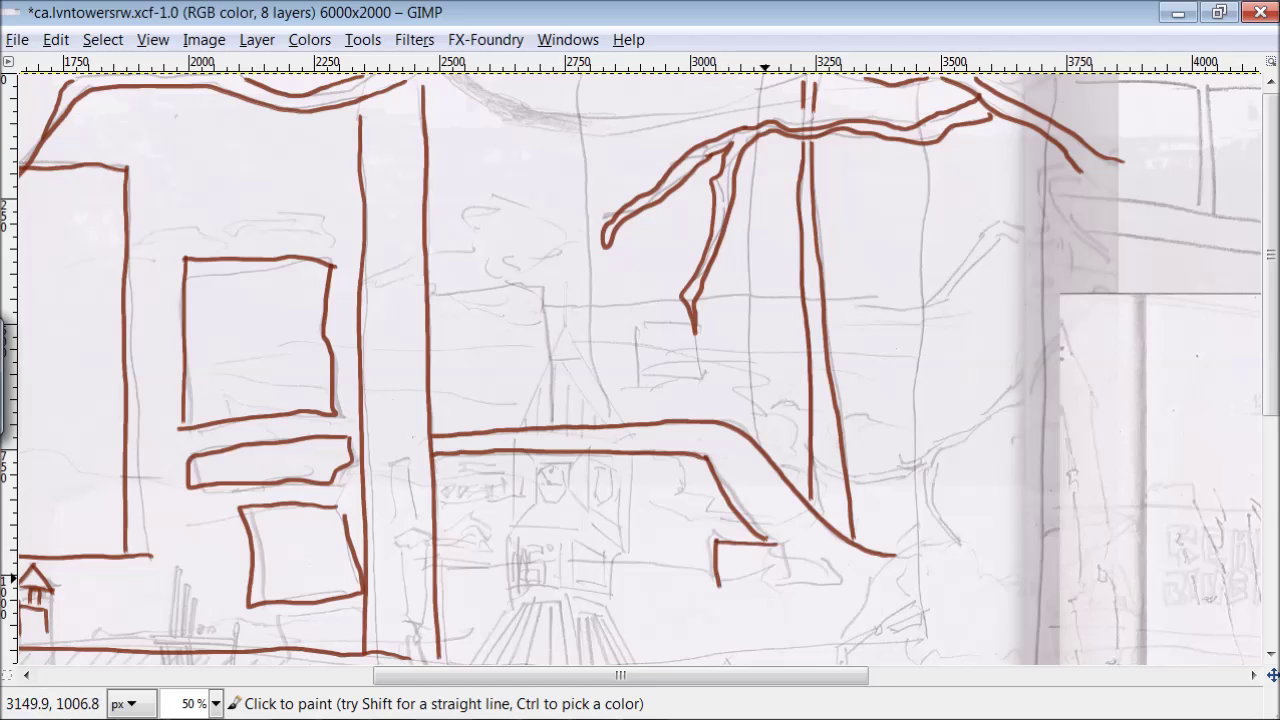
left_click_drag(813, 566, 783, 585)
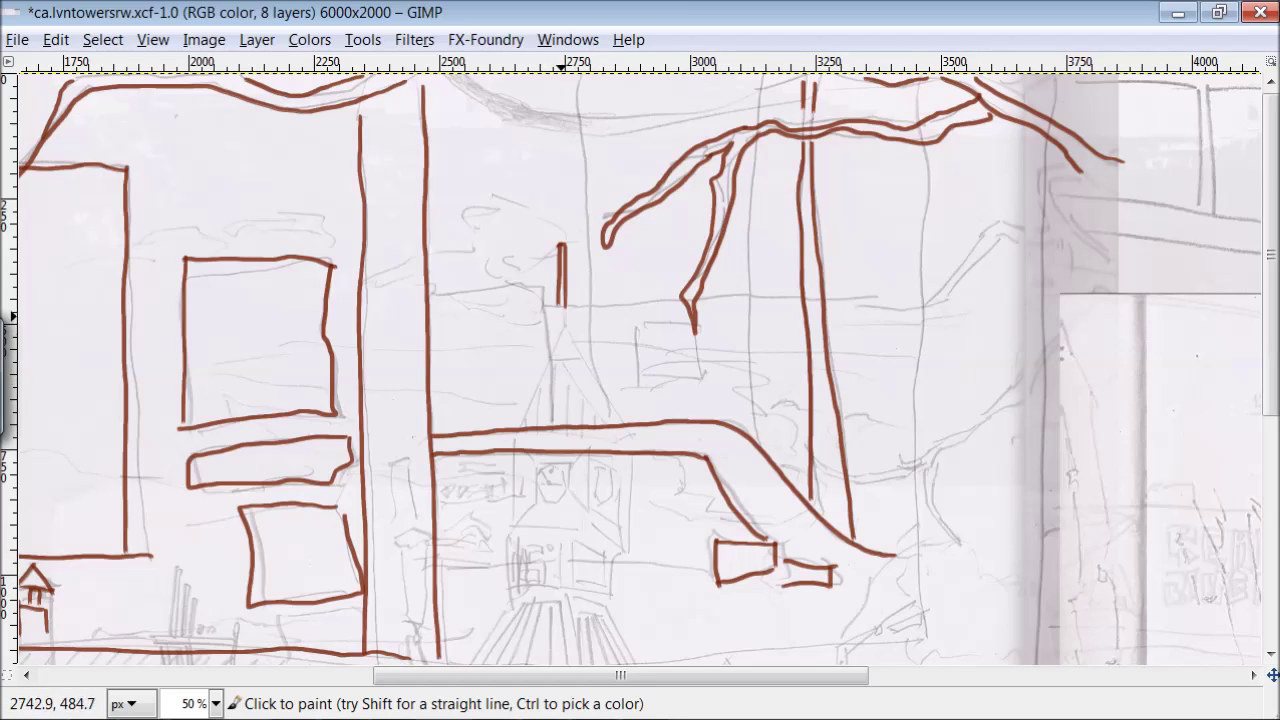
left_click_drag(551, 354, 499, 446)
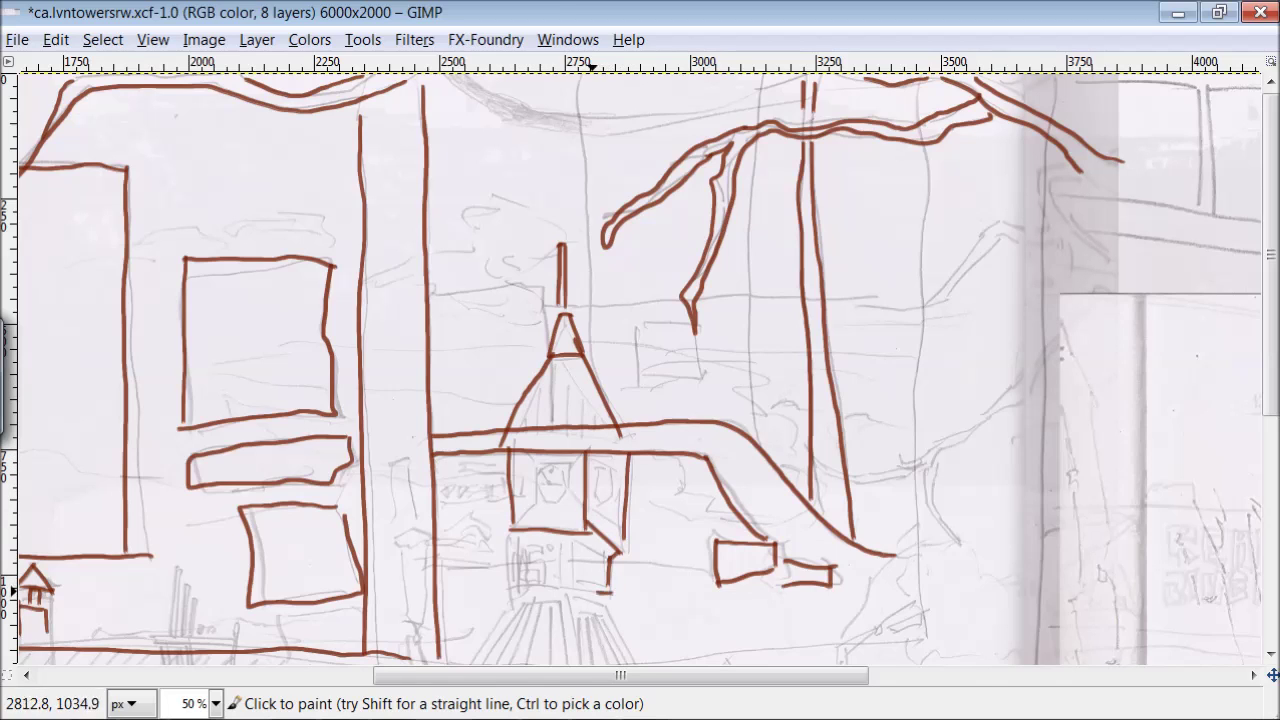
left_click_drag(606, 588, 568, 566)
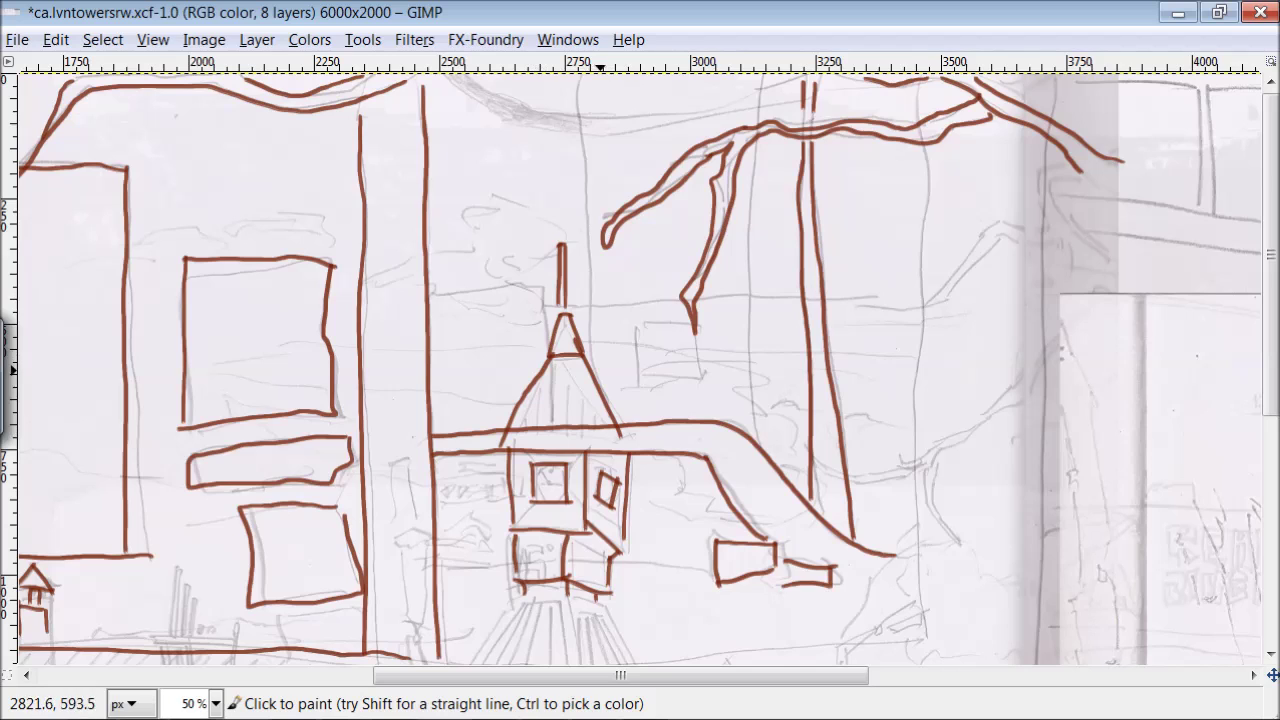
scroll(476, 298, "down", 4)
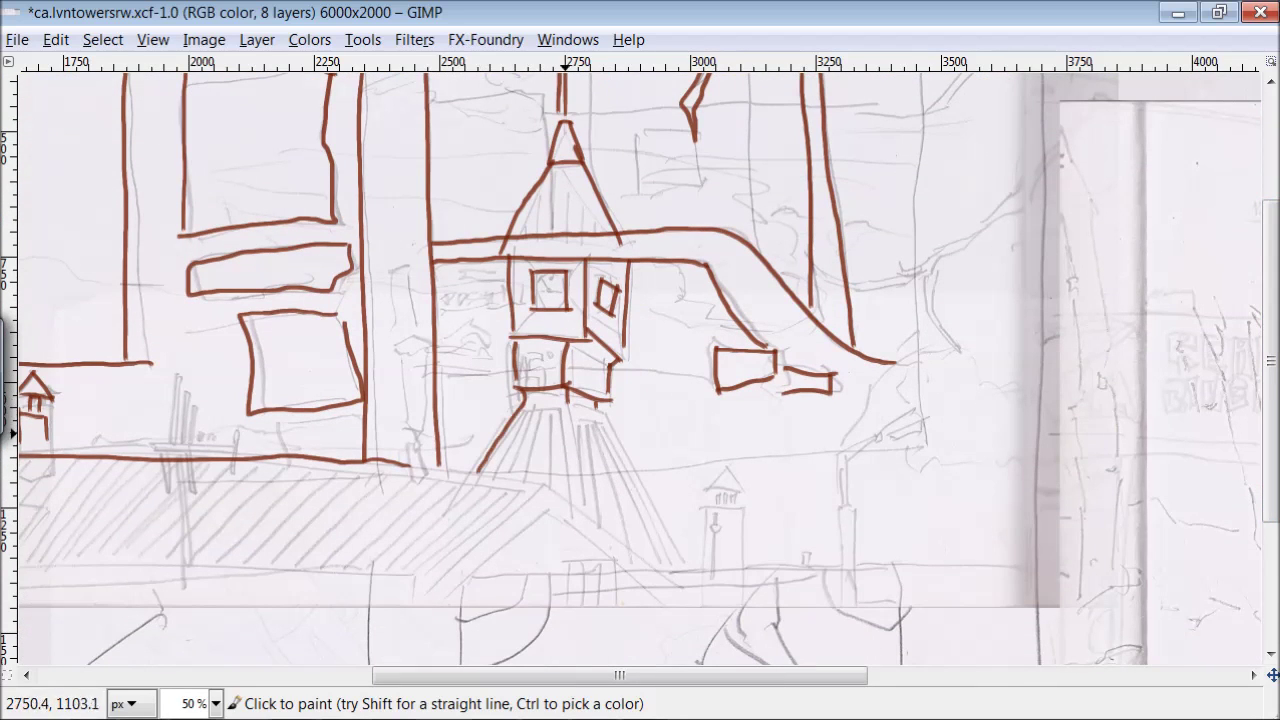
Step: Trace the tower's right leg and the peaked roof's slopes below it
left_click_drag(605, 418, 684, 556)
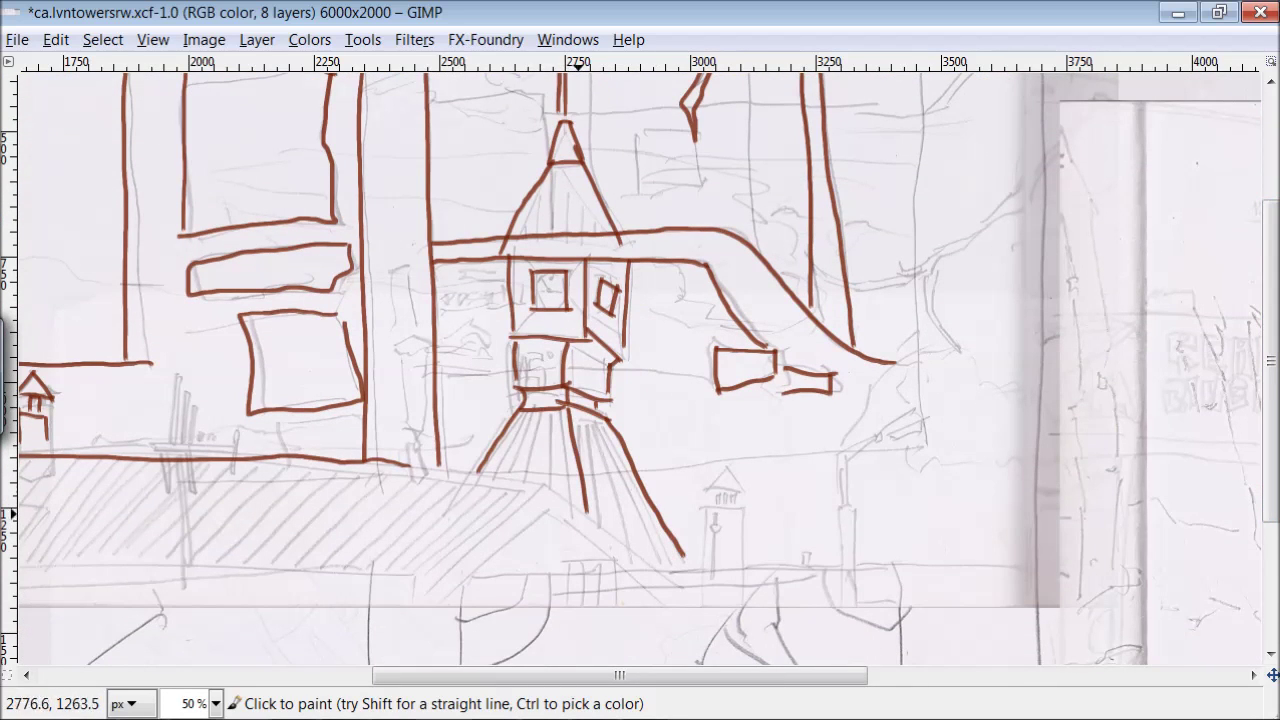
left_click_drag(600, 527, 668, 585)
left_click_drag(550, 516, 453, 603)
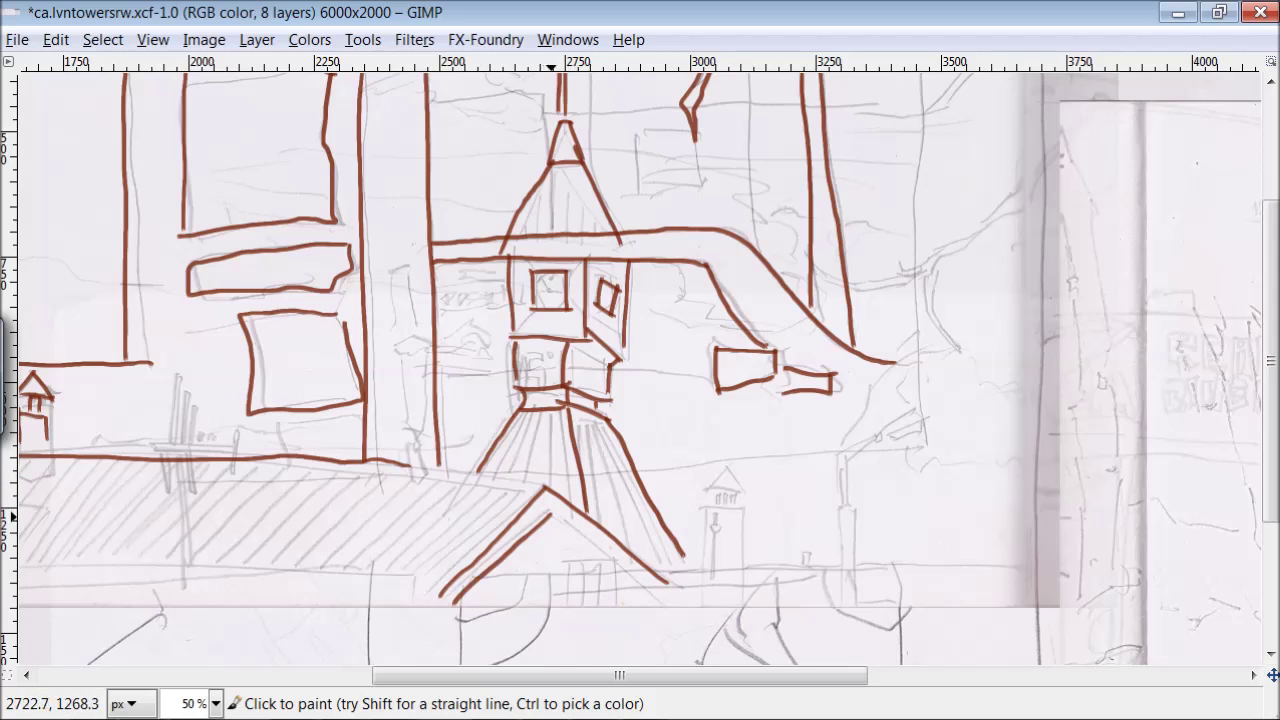
left_click_drag(540, 488, 428, 470)
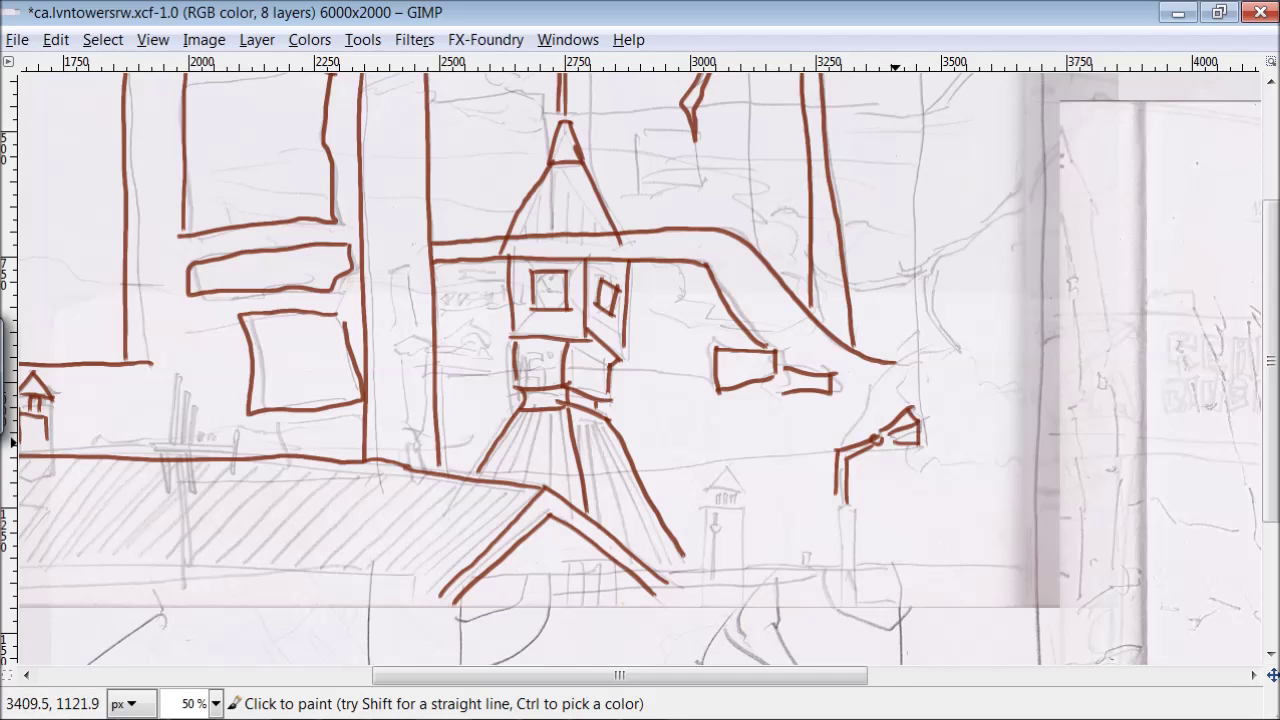
Step: Ink the right-side tree branches, the ground line and a vertical edge
left_click_drag(1036, 150, 944, 246)
mouse_move(1042, 175)
left_mouse_down()
mouse_move(935, 262)
mouse_move(962, 345)
left_mouse_up()
left_click_drag(836, 451, 690, 460)
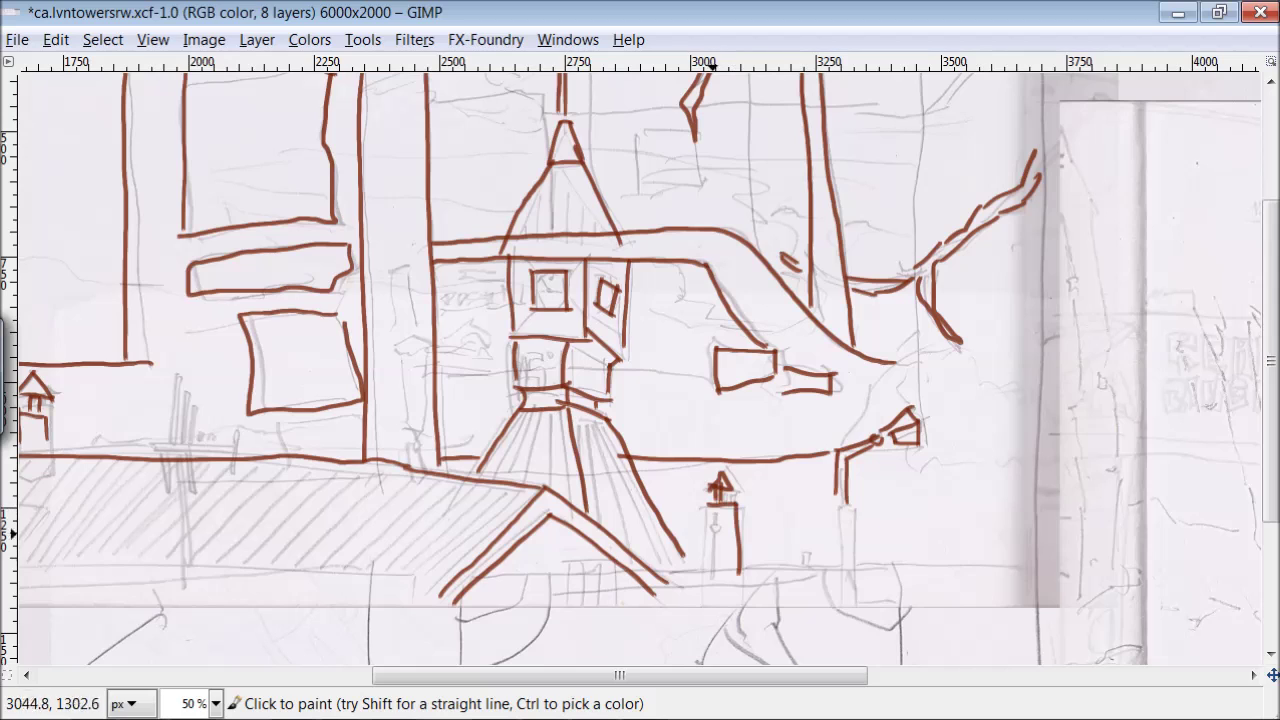
left_click_drag(1020, 567, 816, 566)
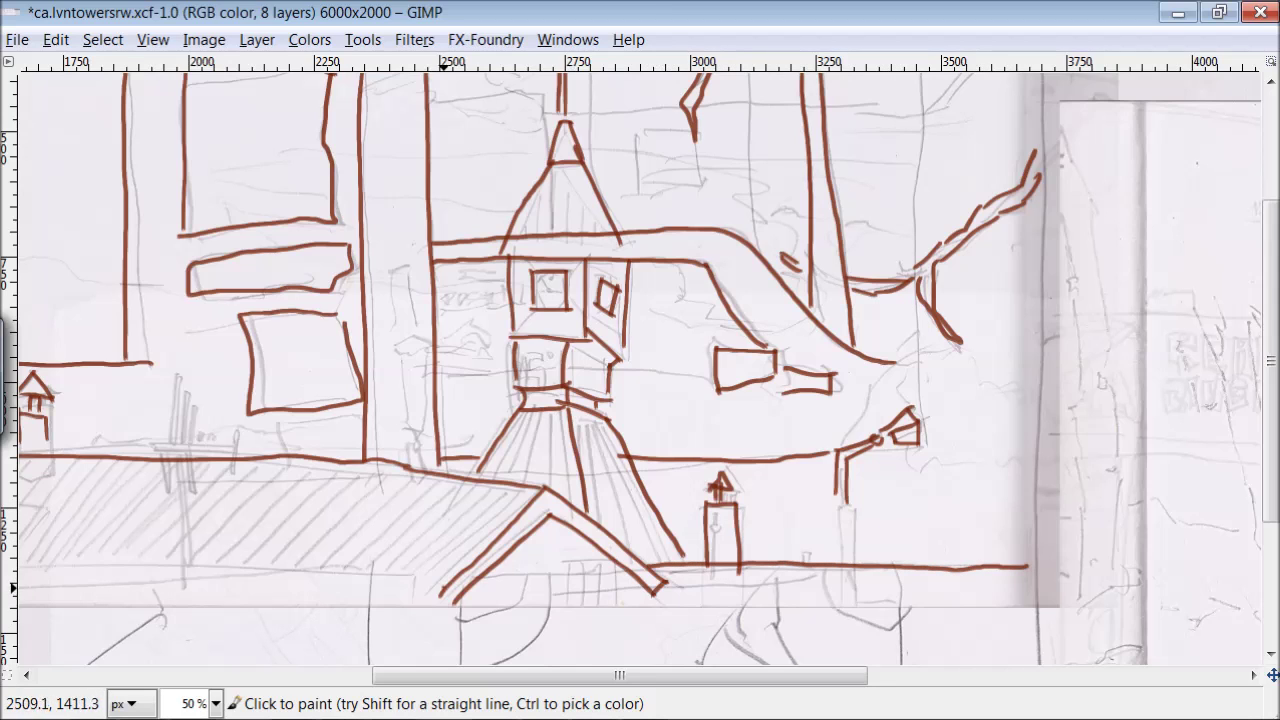
left_click_drag(1041, 84, 1037, 276)
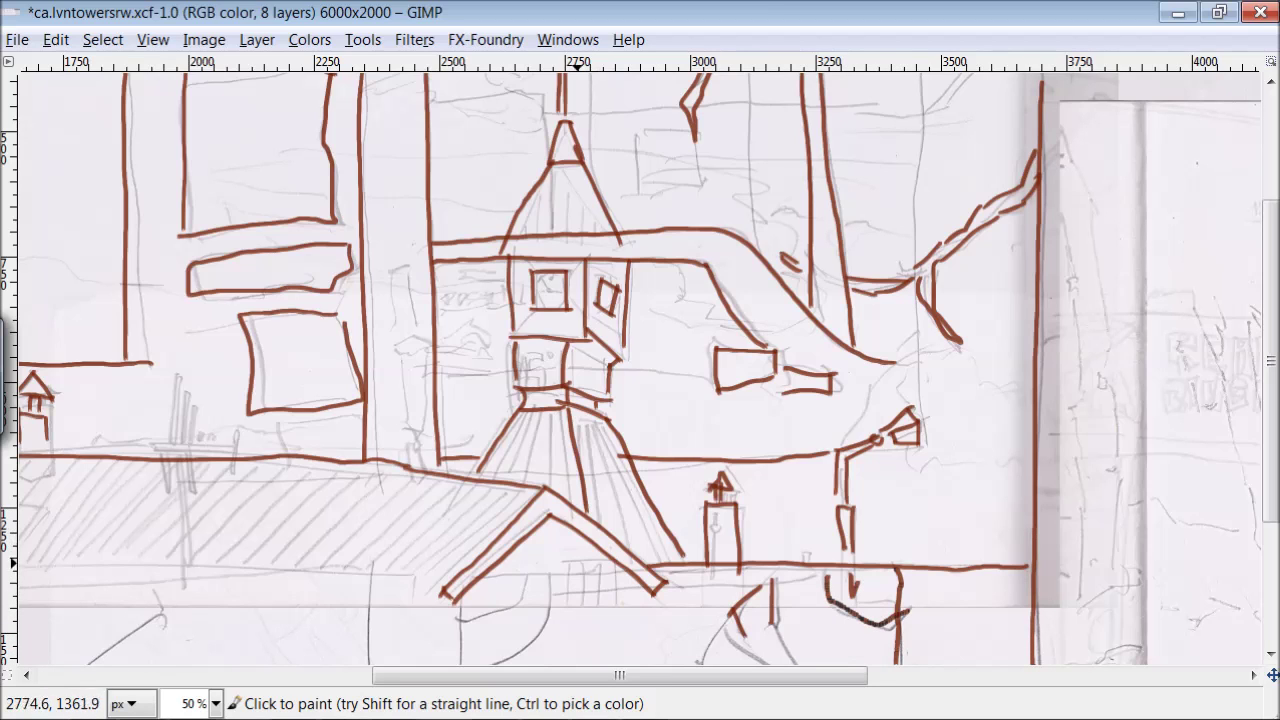
Step: Trace the structure below the roof and the right-side lines and foliage
left_click_drag(530, 574, 468, 622)
left_click_drag(548, 572, 516, 660)
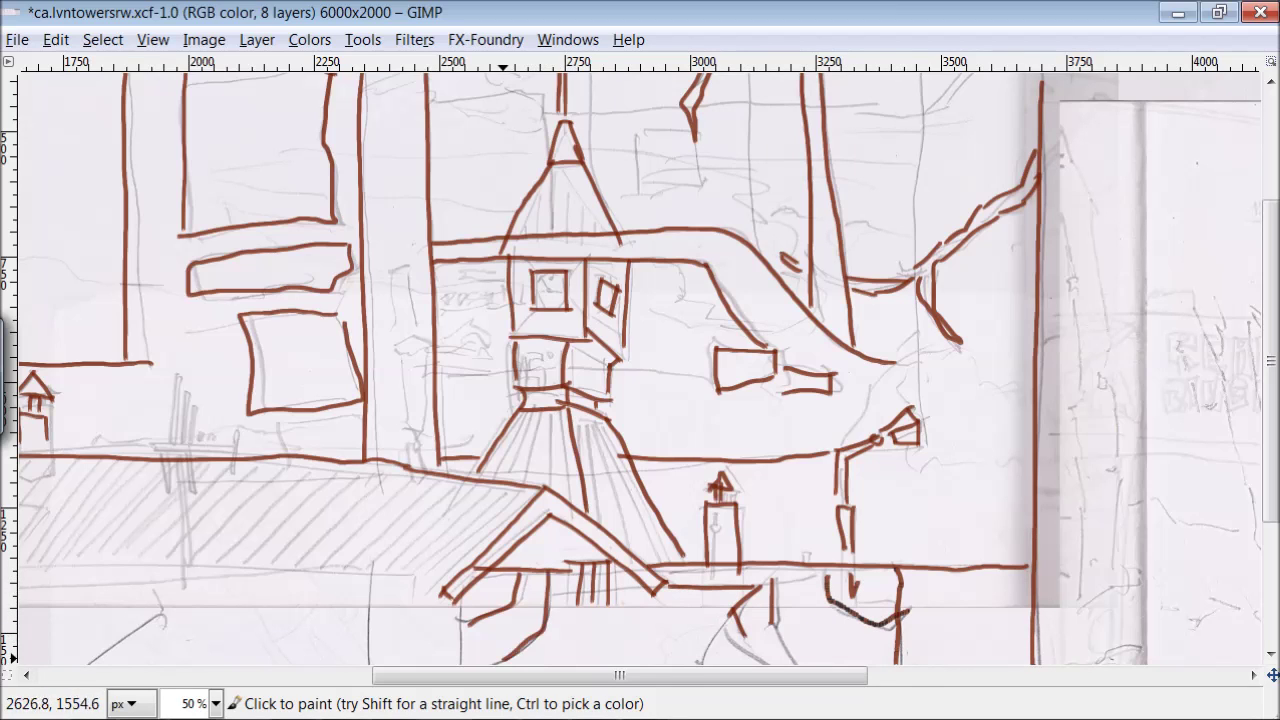
left_click_drag(908, 134, 913, 408)
left_click_drag(903, 477, 963, 489)
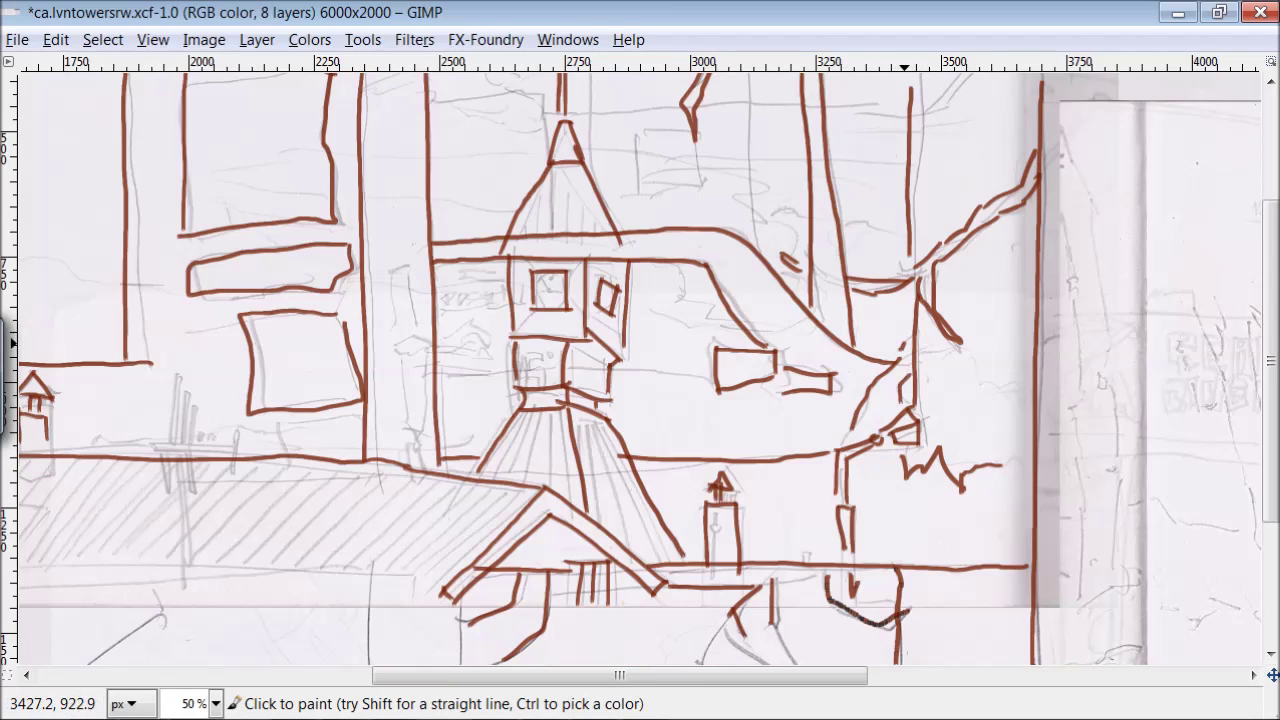
Step: Add a zigzag and short detail strokes across the upper area
left_click_drag(612, 196, 760, 206)
left_click_drag(492, 203, 470, 200)
mouse_move(316, 190)
left_mouse_down()
mouse_move(265, 174)
mouse_move(296, 156)
left_mouse_up()
left_click_drag(444, 146, 532, 128)
left_click_drag(462, 104, 516, 96)
left_click_drag(676, 114, 616, 115)
left_click_drag(856, 104, 900, 107)
left_click_drag(925, 113, 960, 91)
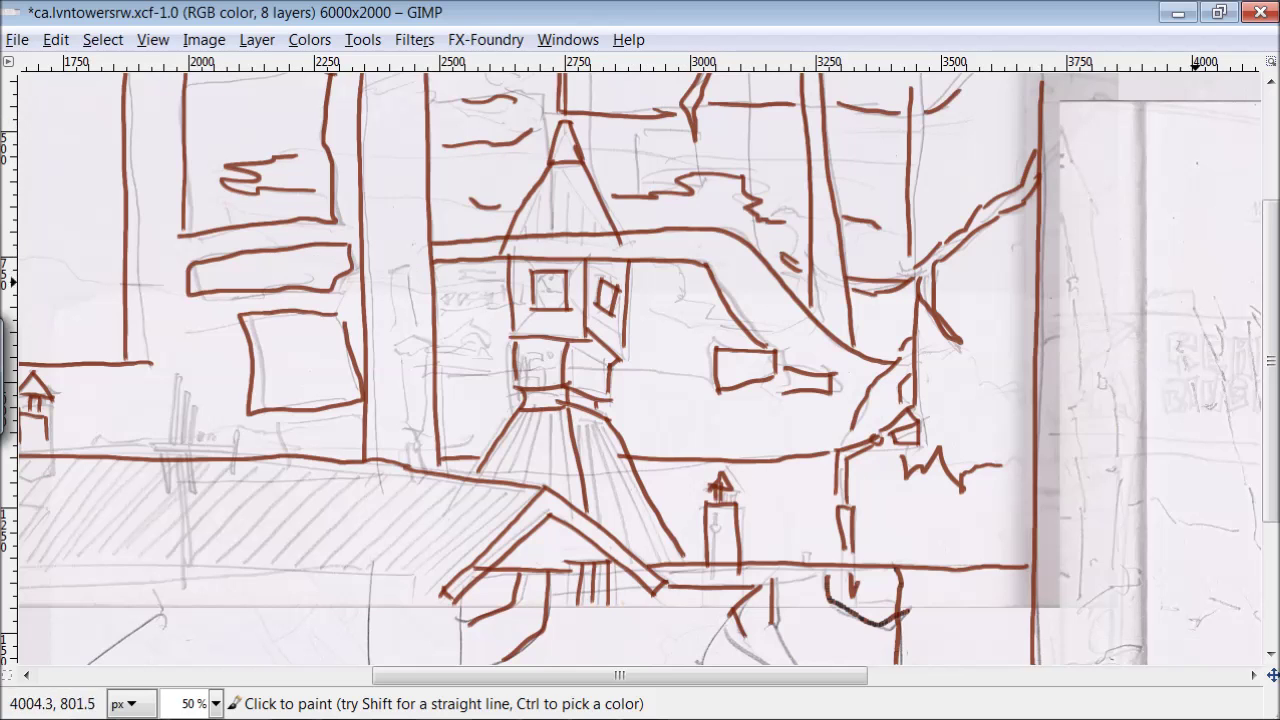
Step: Ink the curved top line, lines near the right edge and vertical building edges
scroll(669, 255, "up", 4)
left_click_drag(796, 98, 553, 130)
left_click_drag(450, 80, 664, 111)
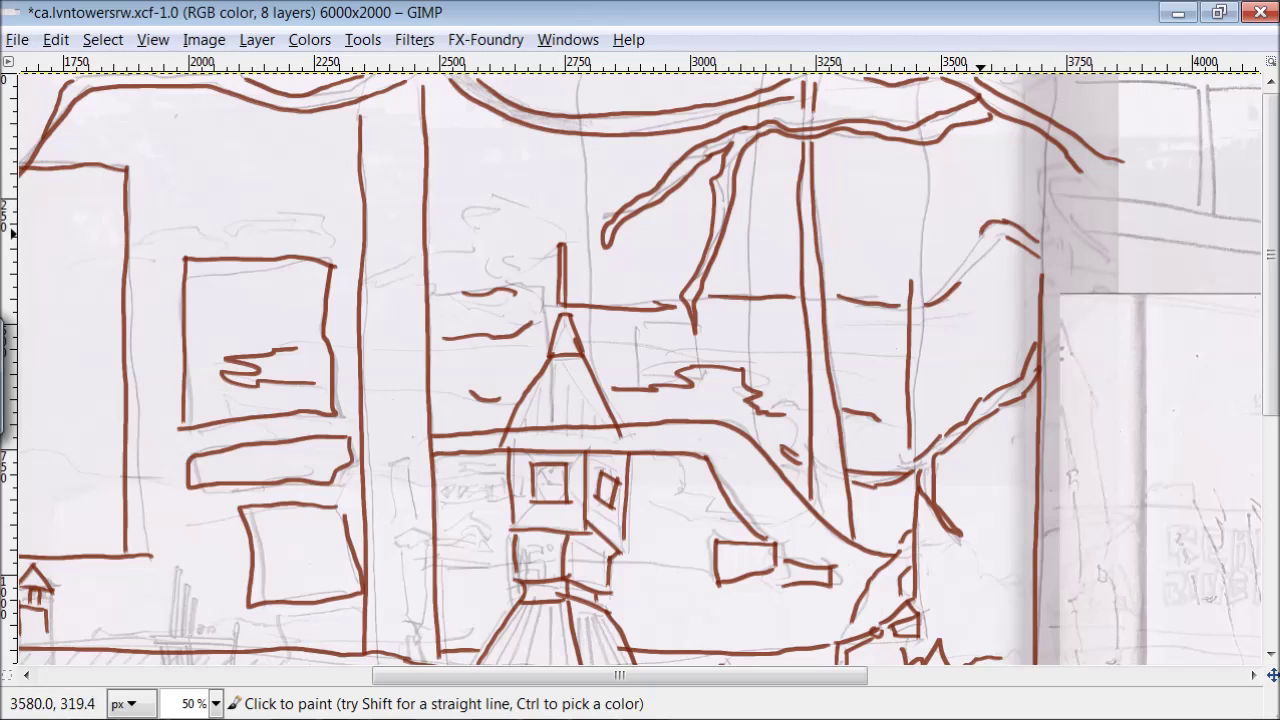
left_click_drag(1194, 207, 1048, 186)
left_click_drag(1252, 250, 1087, 230)
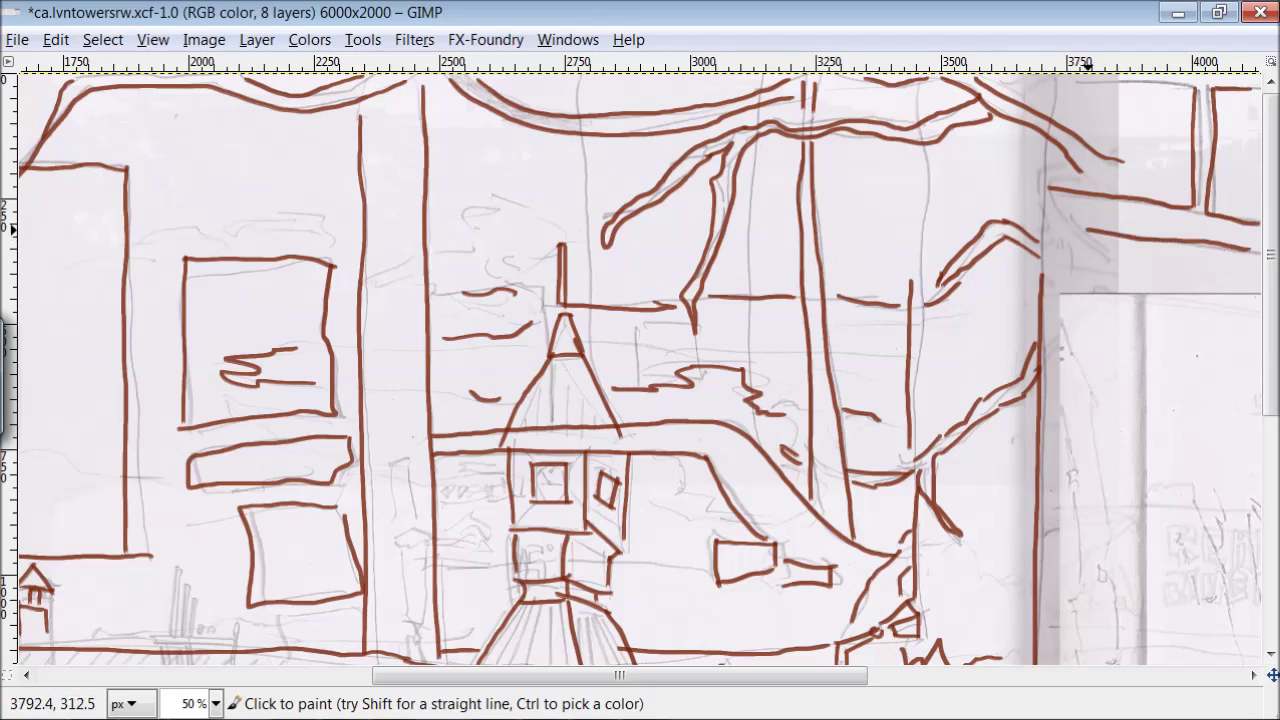
left_click_drag(1047, 187, 1048, 483)
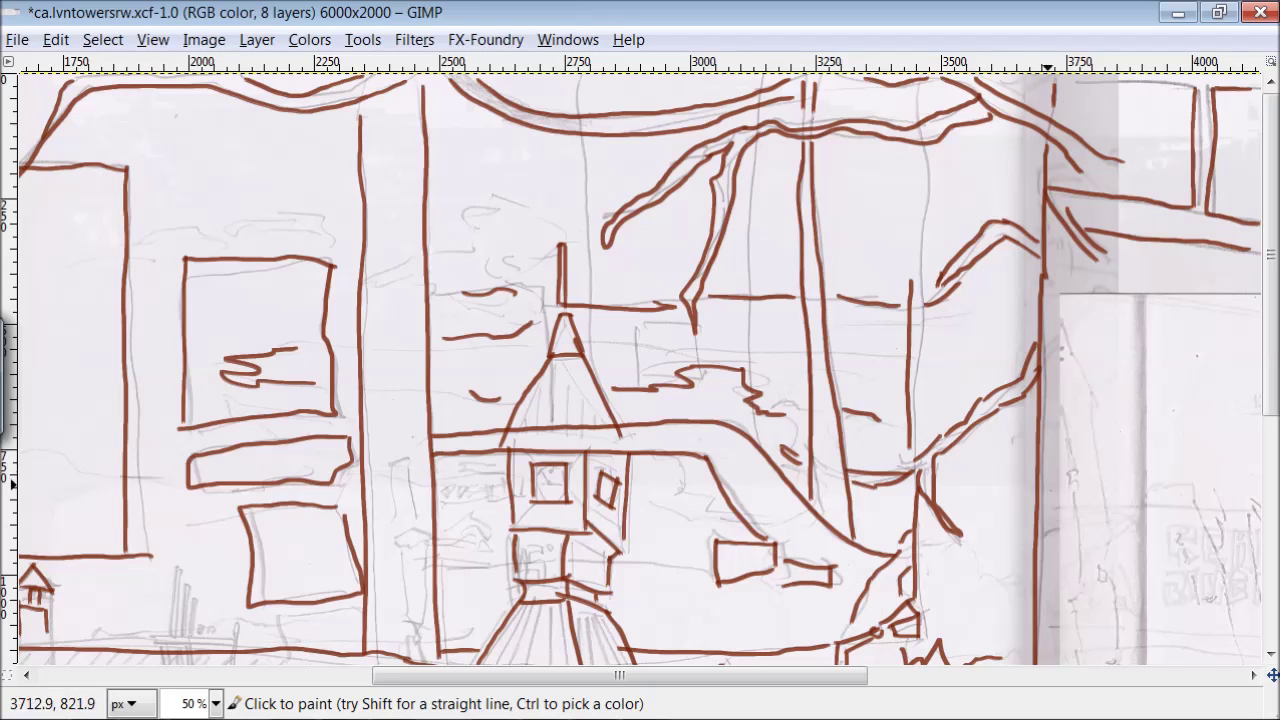
left_click_drag(578, 86, 587, 263)
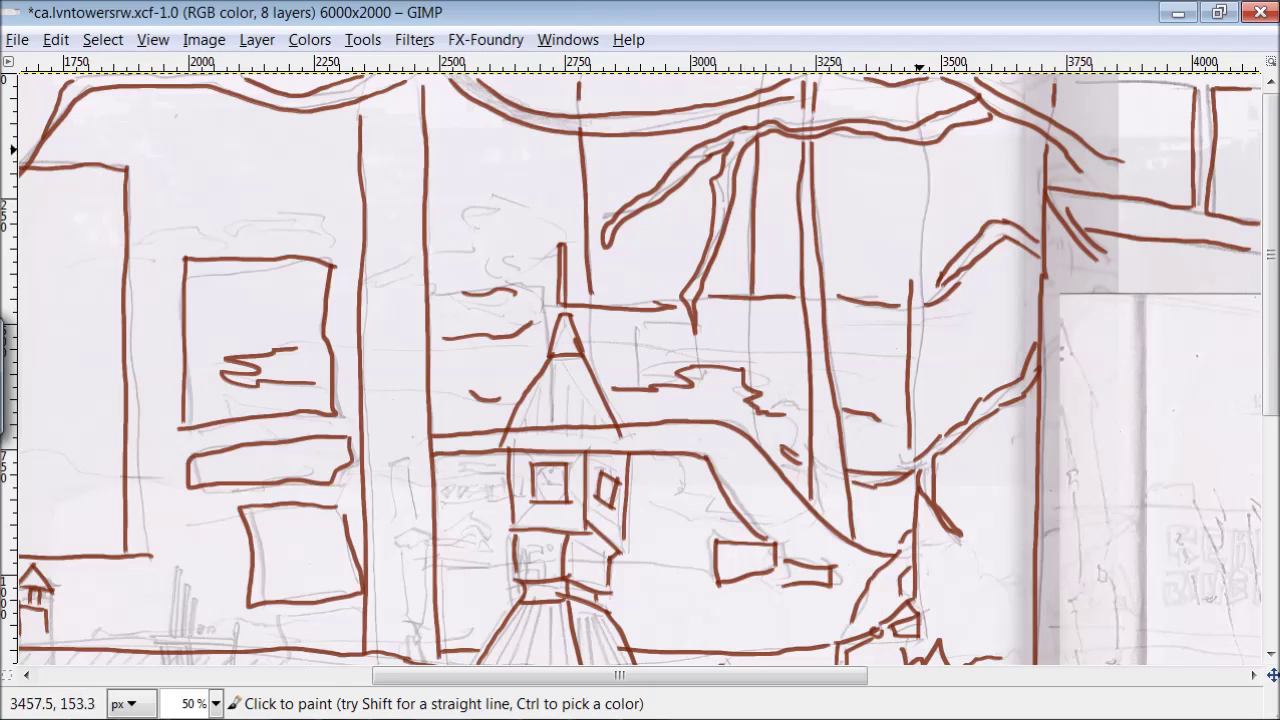
Step: Extend the vertical and diagonal lines down to the image's lower edge
scroll(921, 312, "down", 3)
scroll(955, 415, "down", 2)
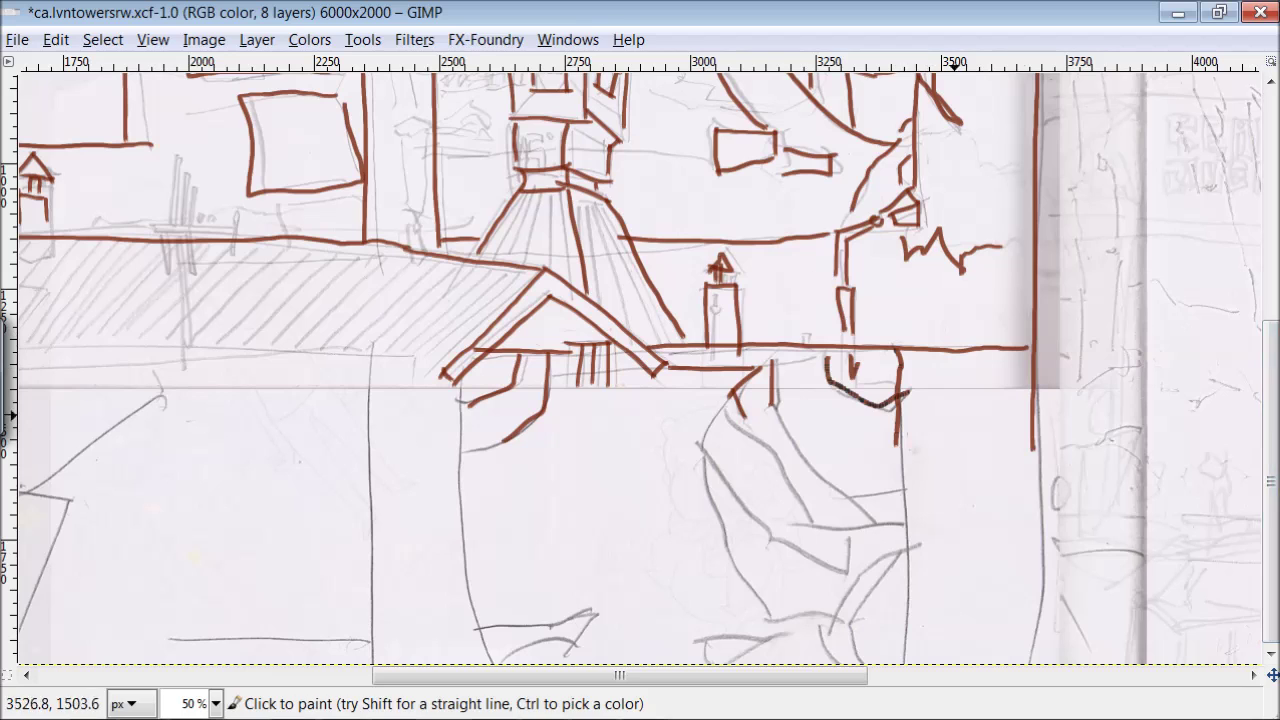
left_click_drag(898, 452, 903, 666)
left_click_drag(805, 460, 872, 520)
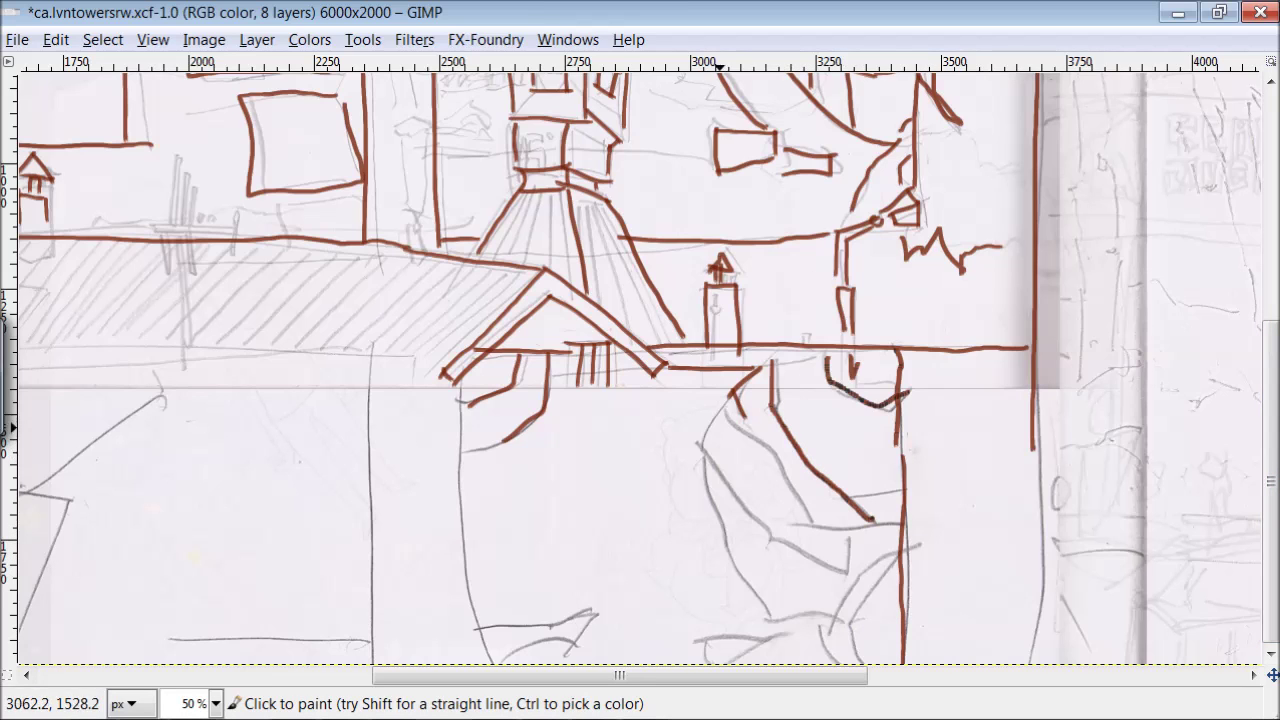
Step: Check the current brown paint colour unchanged, then hide the docks again
key("Tab")
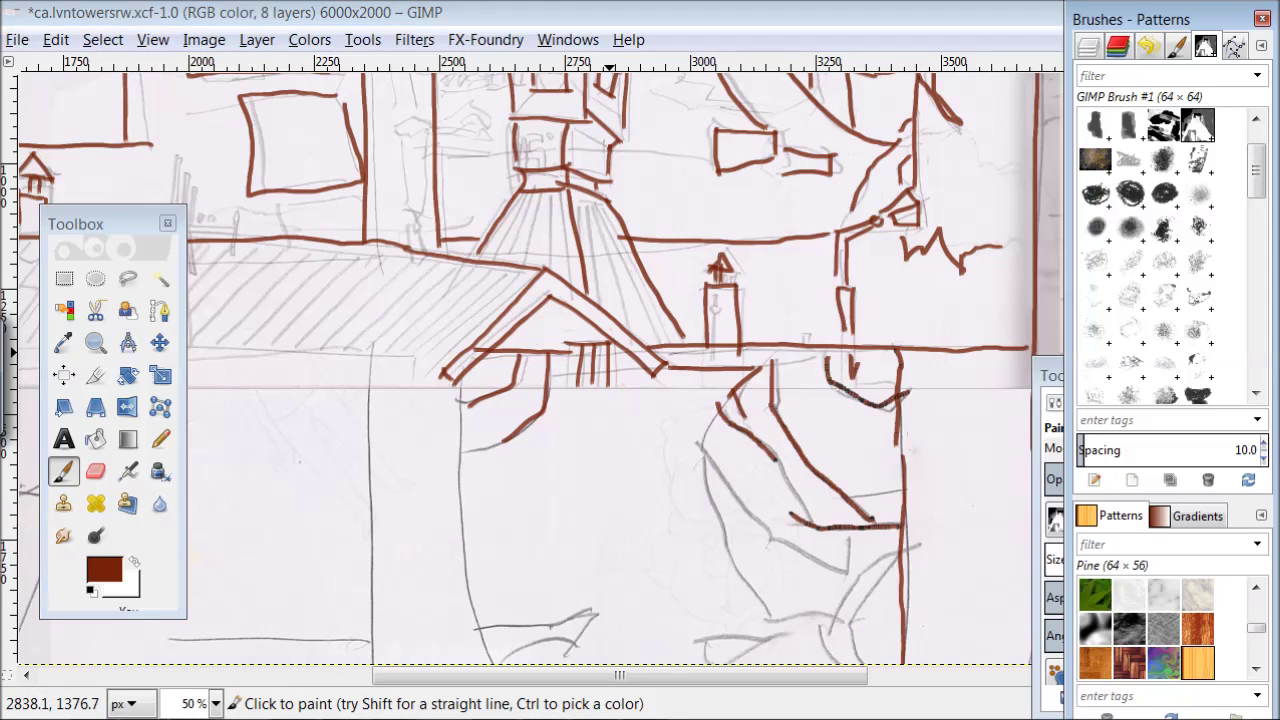
left_click(104, 570)
key("Escape")
left_click(568, 40)
left_click(598, 260)
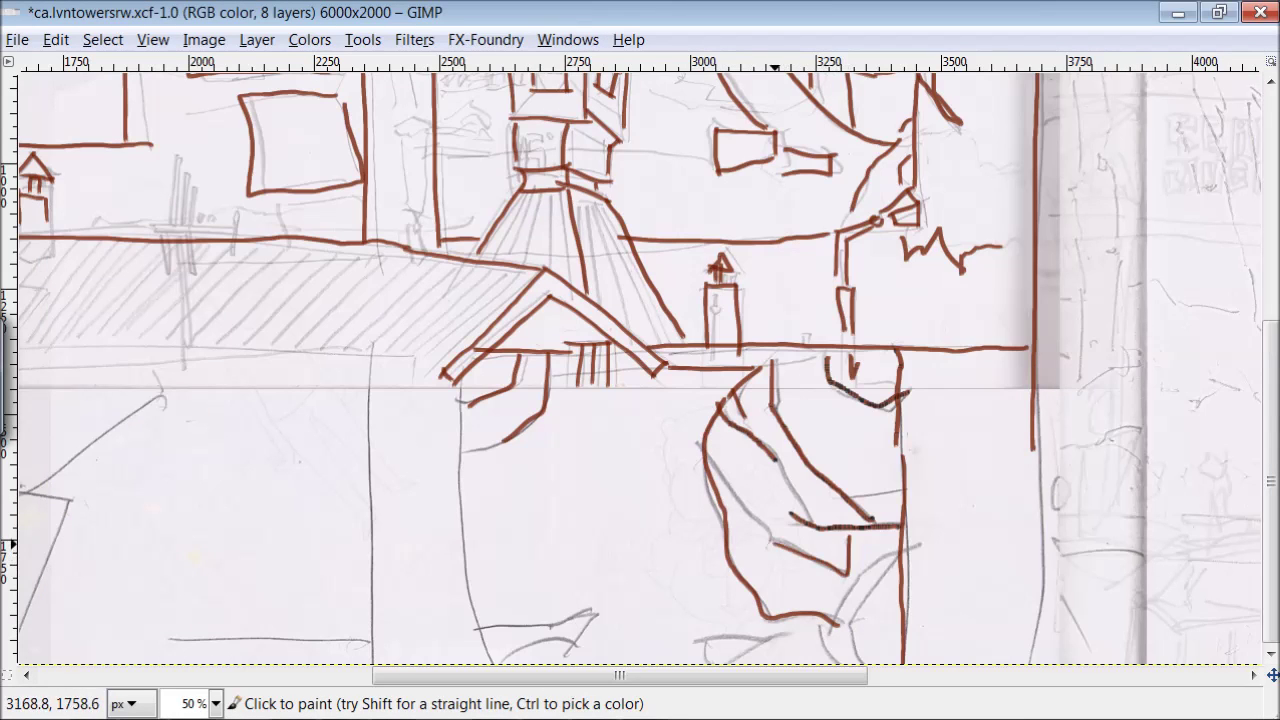
Step: Trace the lower shape's diagonal, the awning's edge lines and the ground line
left_click_drag(894, 550, 830, 628)
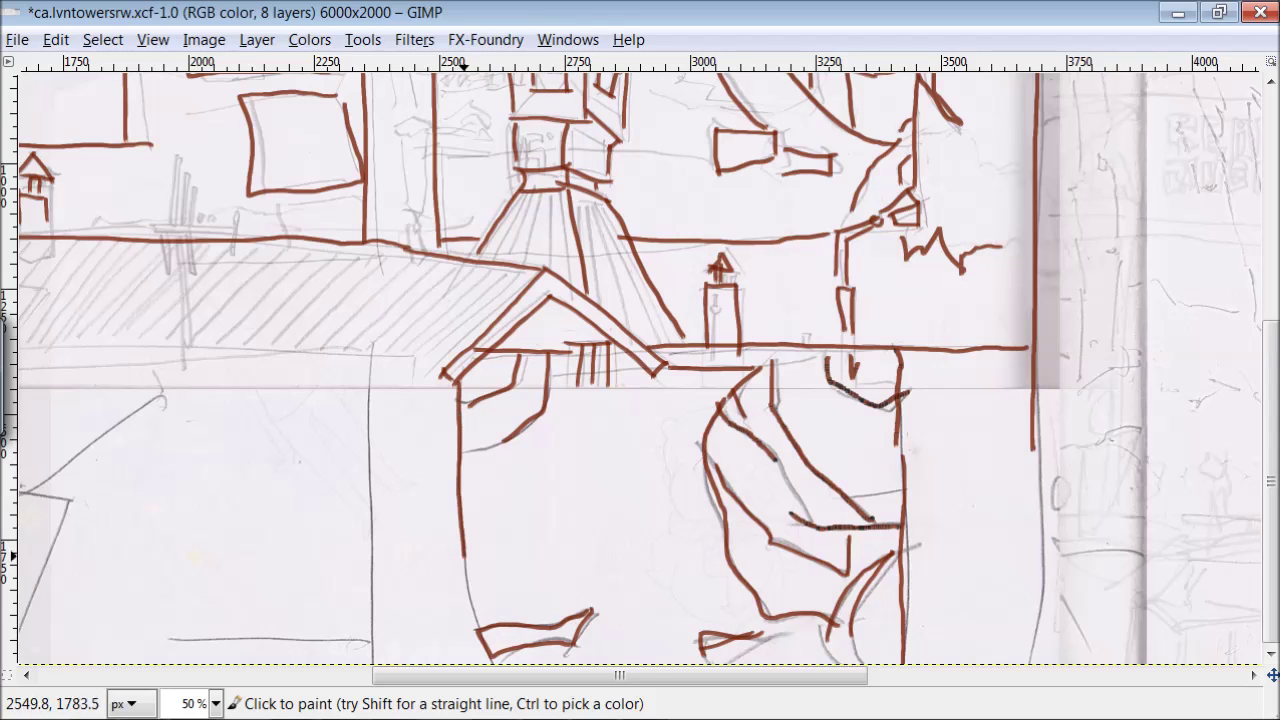
left_click_drag(620, 676, 503, 676)
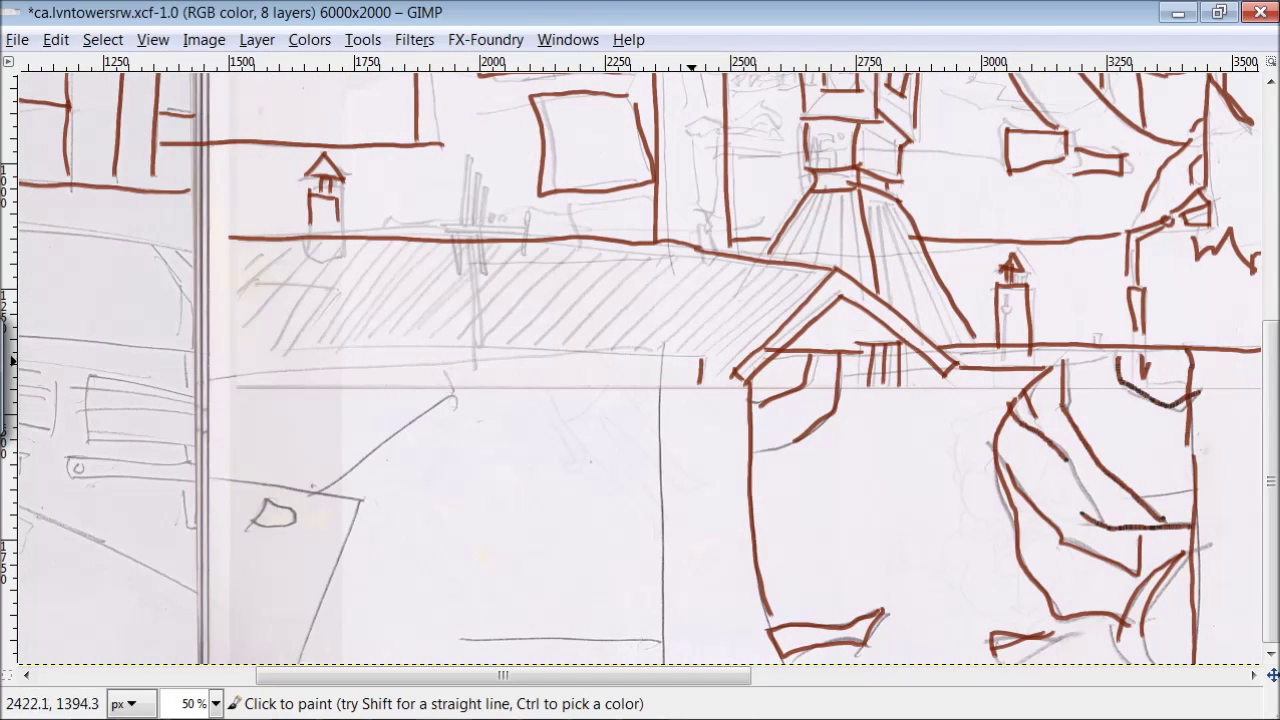
left_click_drag(503, 353, 258, 343)
left_click_drag(738, 374, 244, 360)
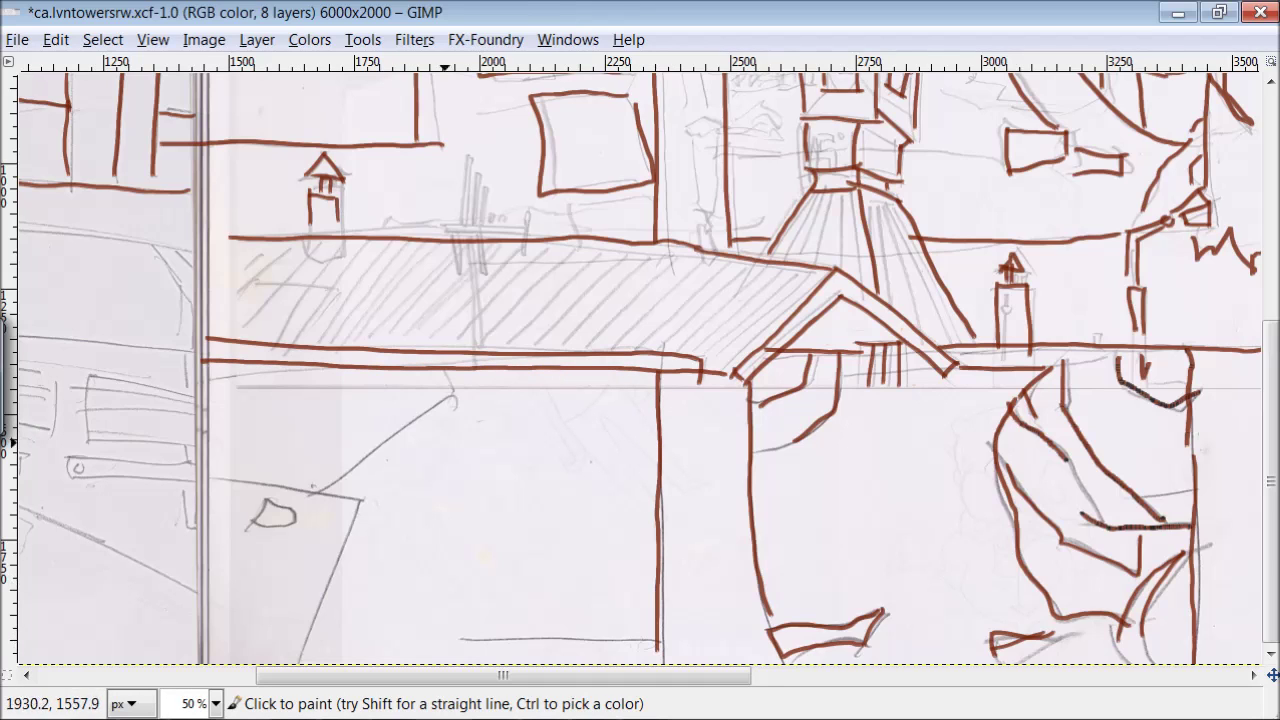
left_click_drag(427, 408, 300, 490)
mouse_move(205, 476)
left_mouse_down()
mouse_move(323, 496)
mouse_move(298, 658)
left_mouse_up()
Step: Ink the seated figure's head, shoulders and lower legs at the left end
scroll(240, 350, "left", 4)
scroll(226, 300, "left", 6)
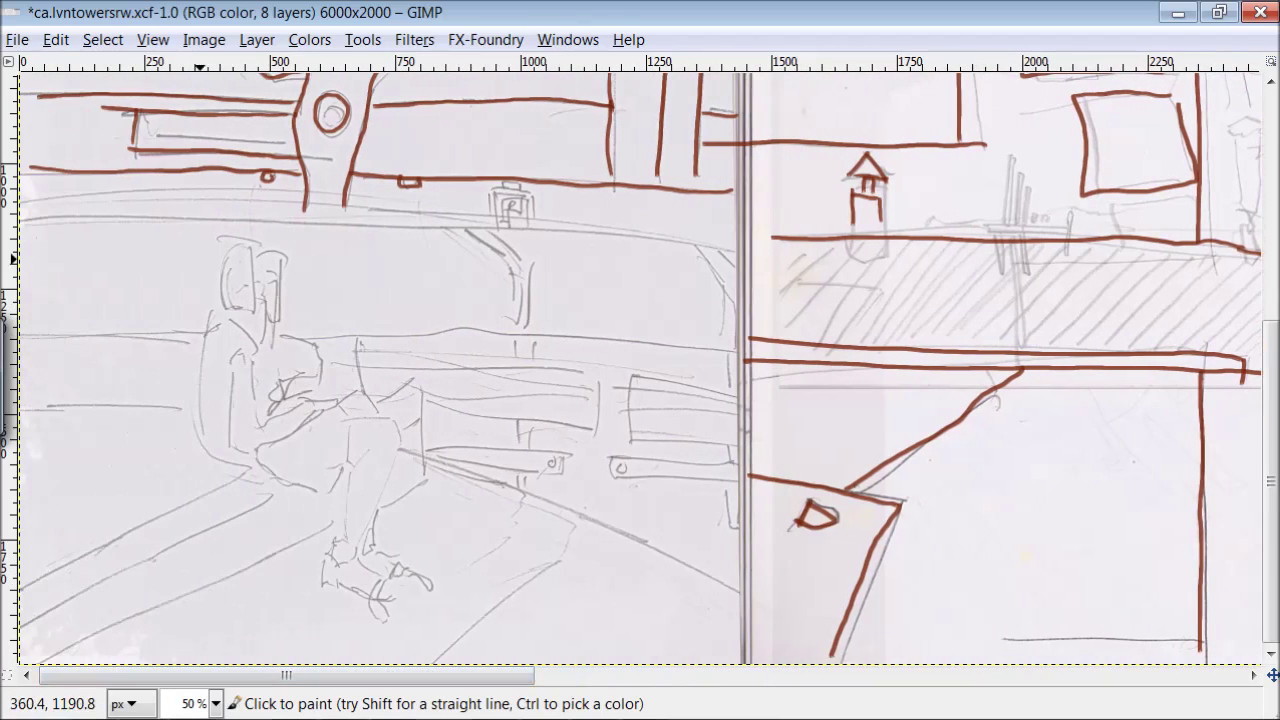
left_click(238, 358)
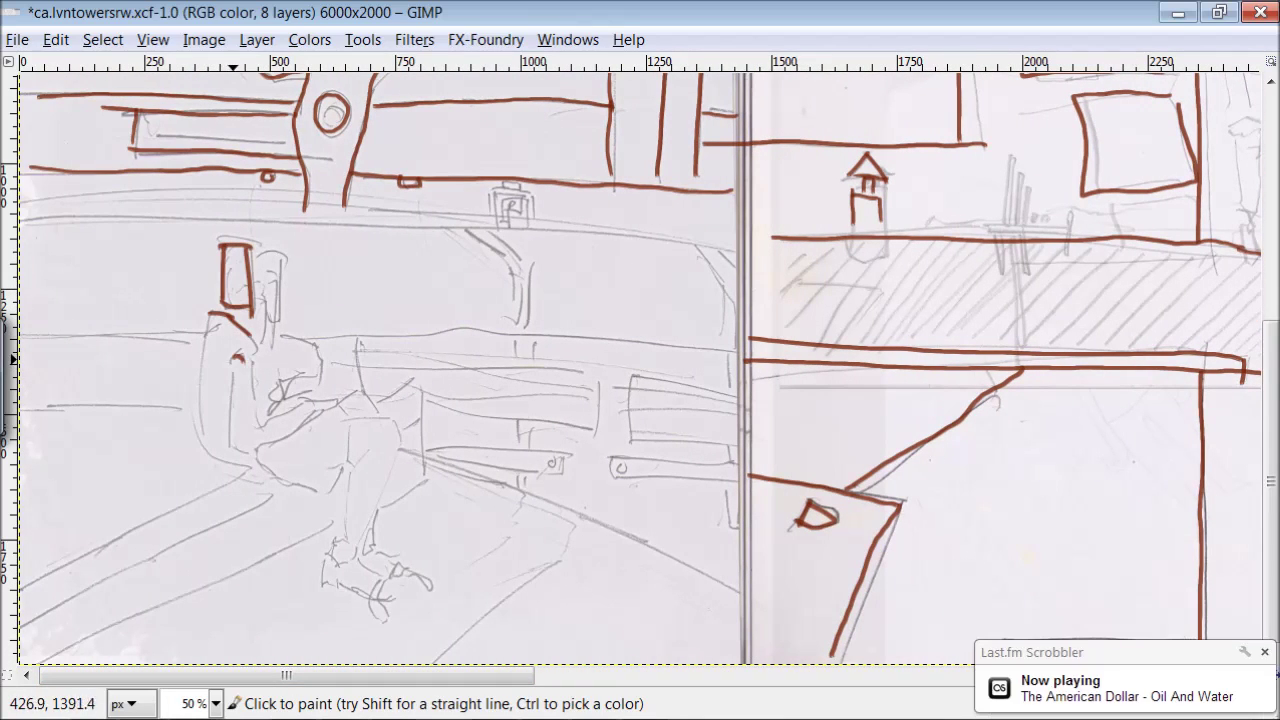
left_click_drag(264, 418, 298, 416)
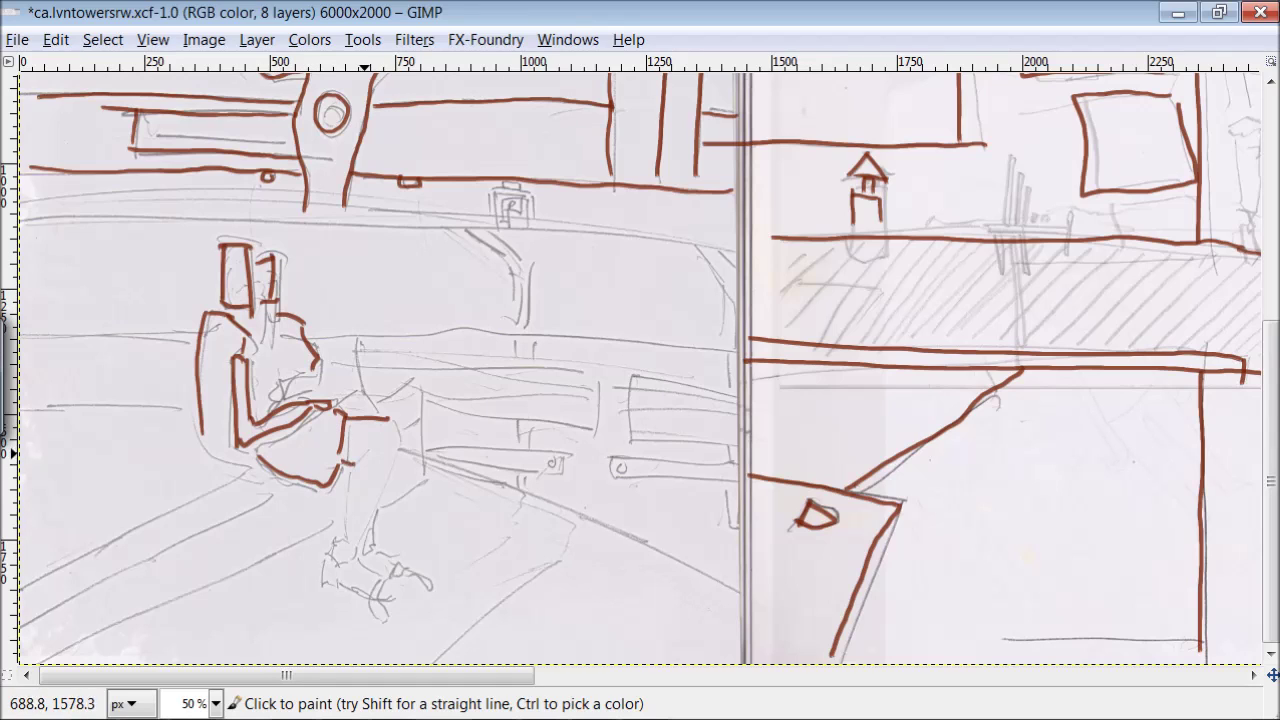
left_click_drag(347, 458, 348, 522)
left_click_drag(398, 420, 366, 518)
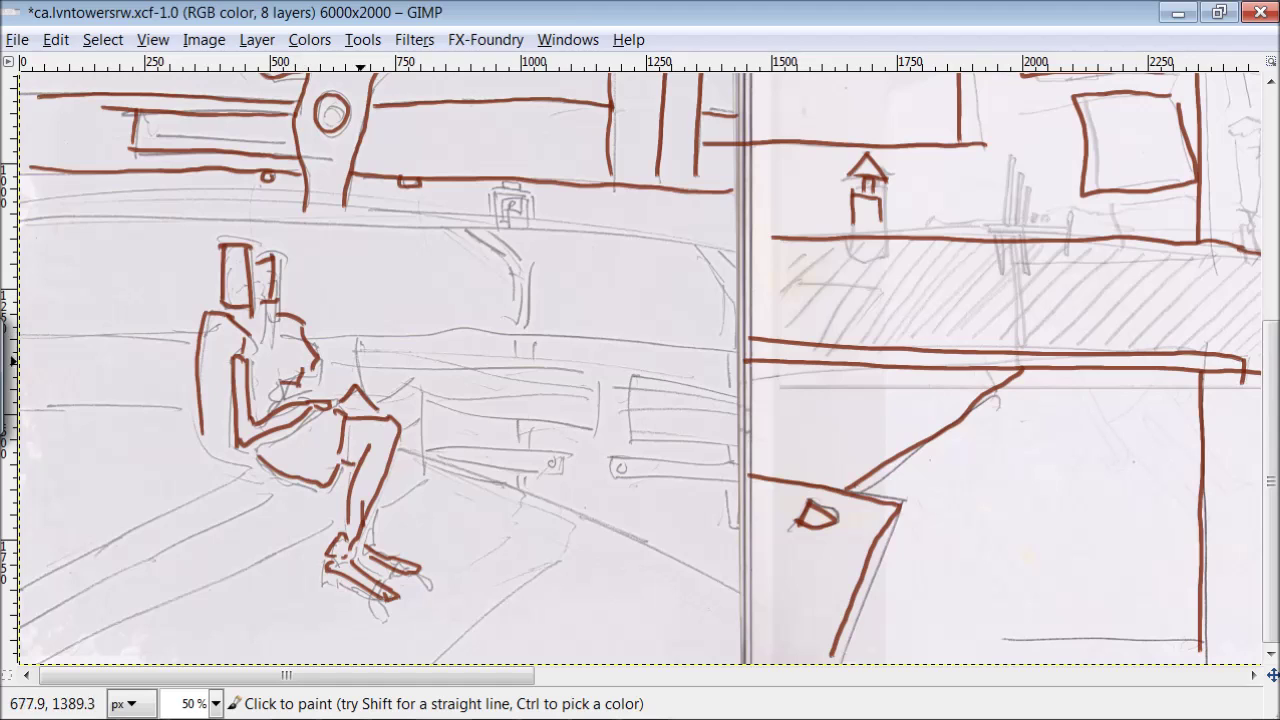
Step: Trace three diagonal floor lines and two horizontal lines beside the figure
left_click_drag(286, 487, 46, 612)
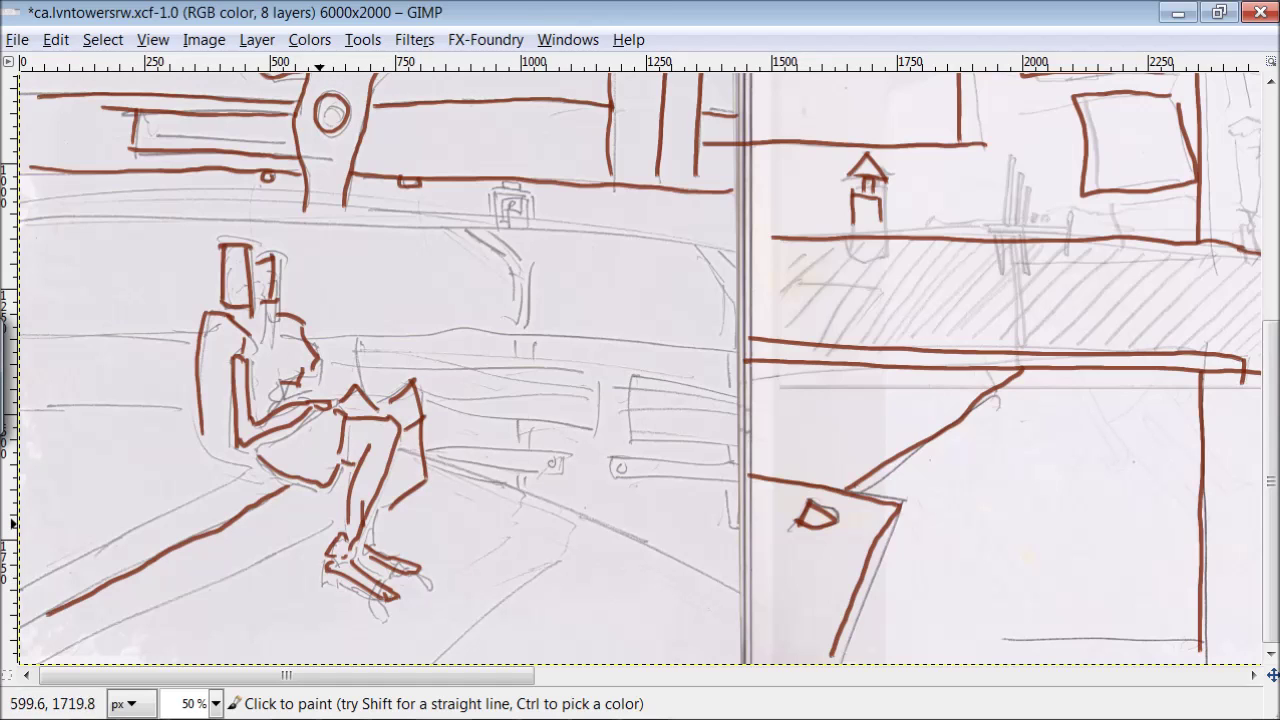
left_click_drag(336, 518, 63, 651)
mouse_move(254, 462)
left_mouse_down()
mouse_move(184, 515)
mouse_move(52, 578)
left_mouse_up()
left_click_drag(192, 335, 38, 334)
left_click_drag(194, 404, 58, 397)
Step: Outline the bench's top line, backrest box, bars and rail
left_click_drag(506, 333, 740, 352)
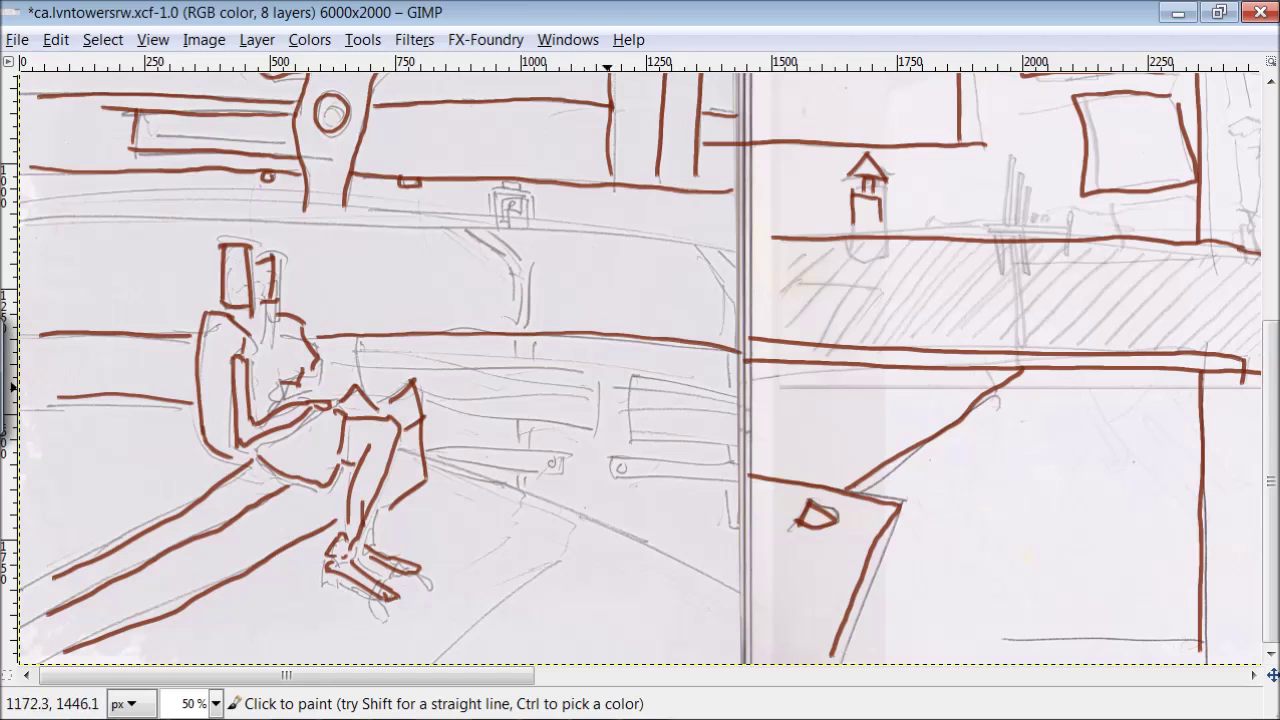
left_click_drag(630, 368, 728, 446)
mouse_move(620, 464)
left_mouse_down()
mouse_move(618, 477)
mouse_move(483, 447)
mouse_move(454, 463)
mouse_move(732, 588)
left_mouse_up()
mouse_move(441, 466)
left_mouse_down()
mouse_move(564, 563)
mouse_move(462, 645)
left_mouse_up()
left_click_drag(596, 372, 596, 430)
left_click_drag(598, 425, 432, 413)
mouse_move(559, 366)
left_mouse_down()
mouse_move(356, 368)
mouse_move(356, 380)
left_mouse_up()
Step: Add bench supports and details, a long horizontal rail and a bottom line
left_click_drag(462, 228, 522, 325)
left_click_drag(500, 258, 514, 322)
left_click_drag(697, 250, 725, 298)
mouse_move(737, 252)
left_mouse_down()
mouse_move(712, 332)
mouse_move(506, 230)
mouse_move(45, 213)
left_mouse_up()
left_click_drag(288, 675, 995, 675)
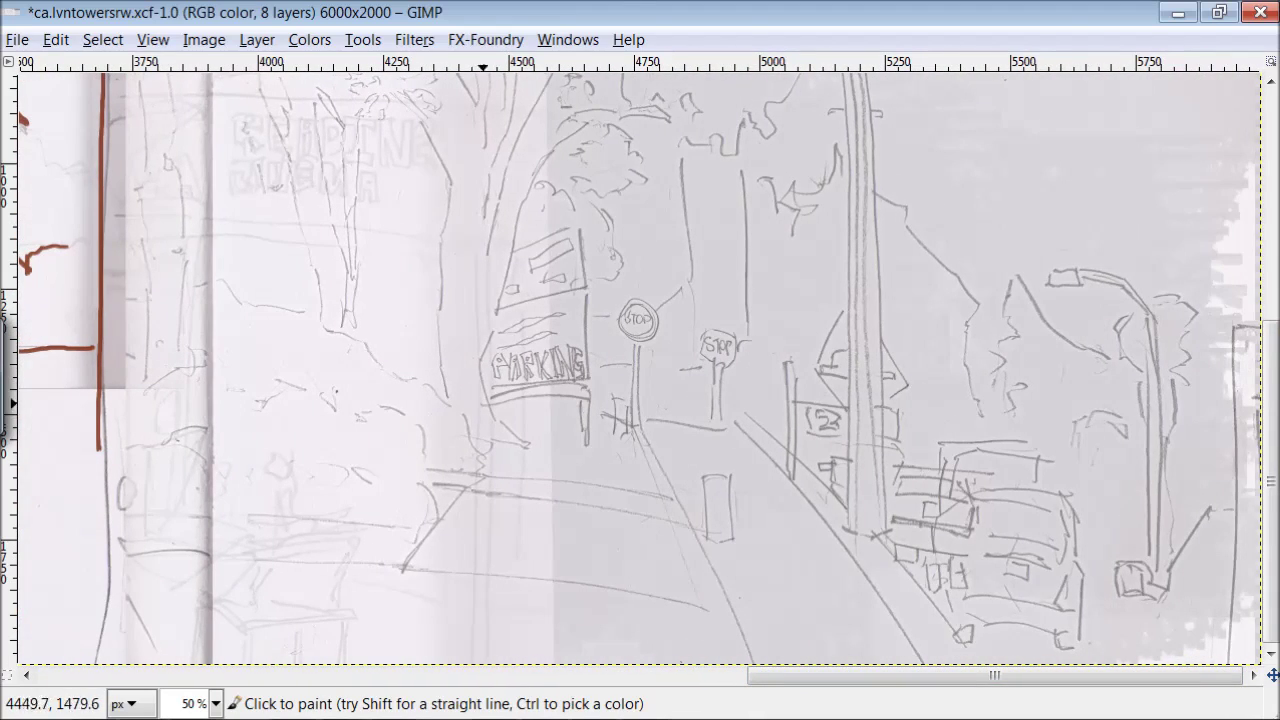
Step: Ink the tree trunk and branches beside the PARKING sign in red-brown
left_click_drag(482, 362, 535, 451)
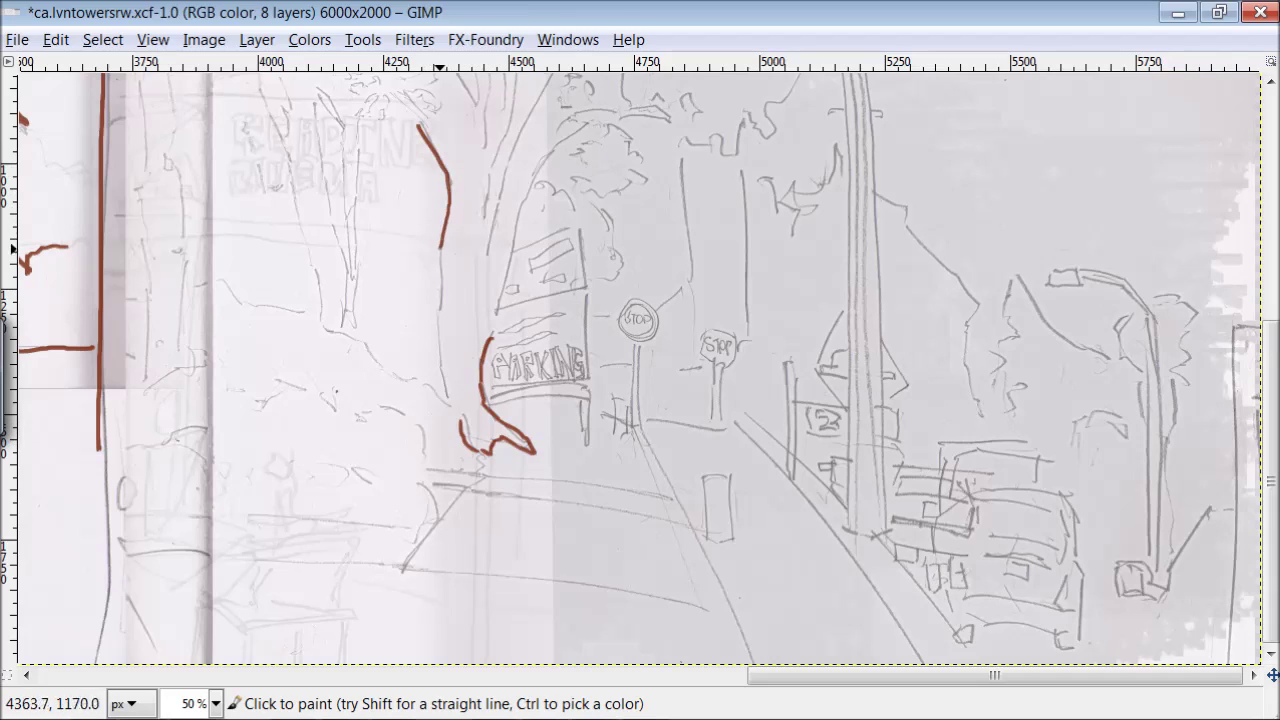
left_click_drag(522, 208, 494, 310)
left_click_drag(548, 80, 500, 190)
left_click_drag(517, 82, 487, 220)
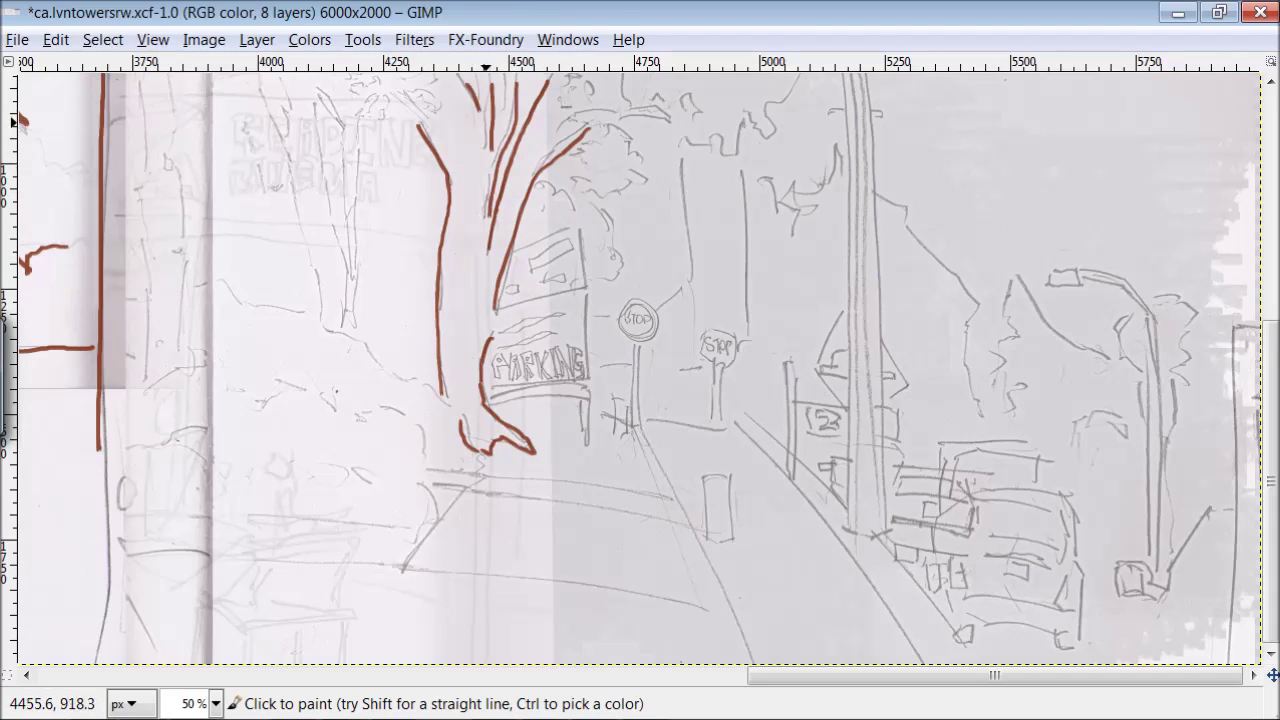
left_click_drag(570, 225, 512, 250)
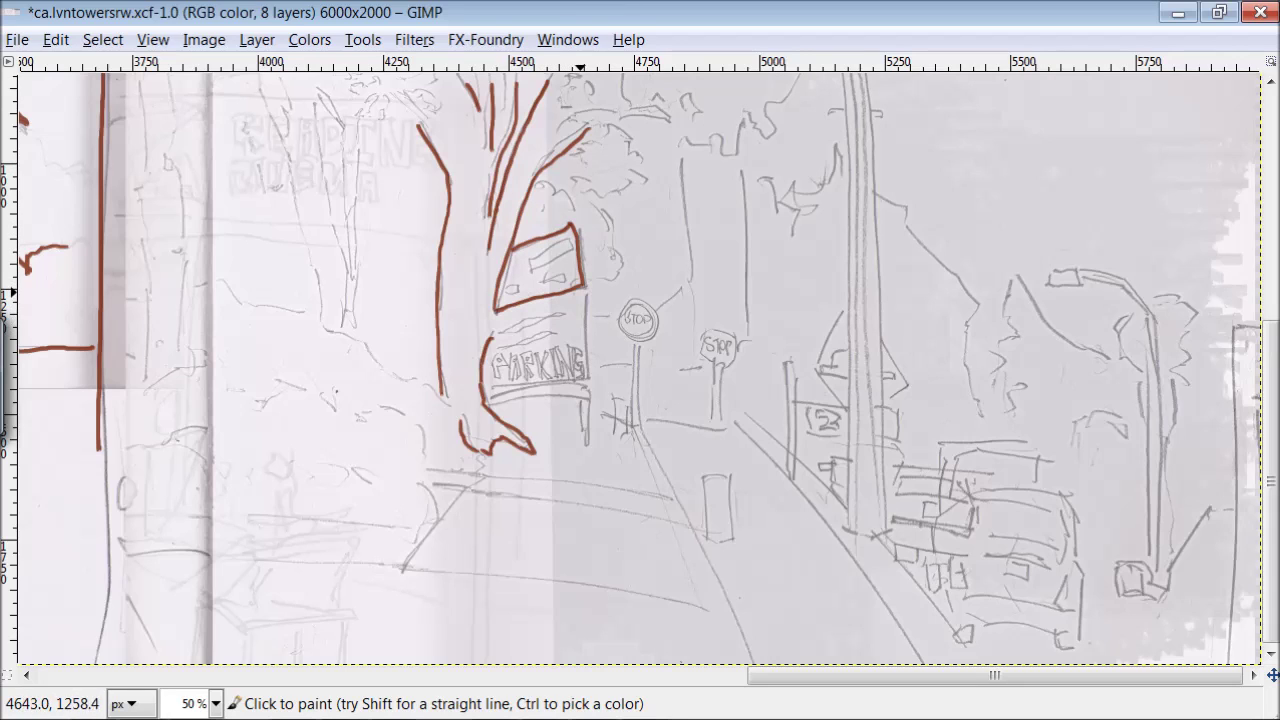
Step: Ink the sign board, the road edge from the stop sign post, and the sidewalk lines
left_click_drag(576, 385, 566, 398)
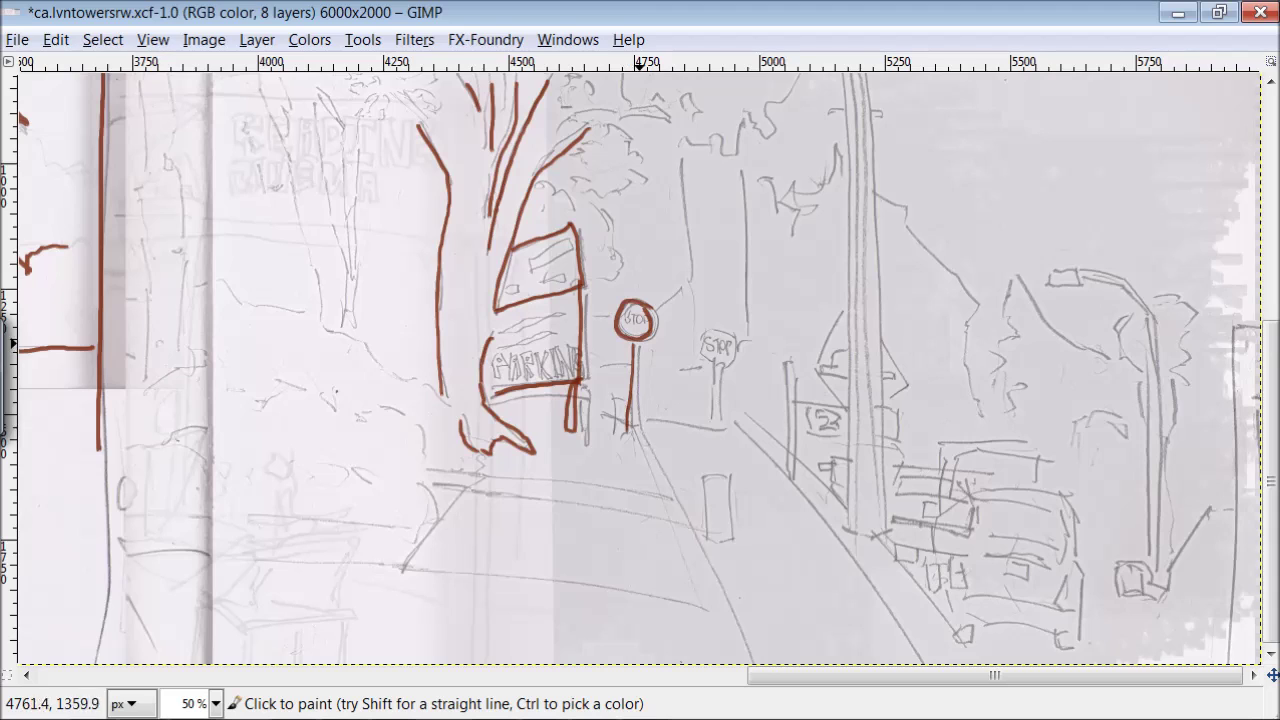
left_click_drag(657, 467, 743, 656)
left_click_drag(712, 610, 400, 558)
left_click_drag(670, 517, 455, 490)
mouse_move(660, 492)
left_mouse_down()
mouse_move(426, 468)
mouse_move(426, 480)
left_mouse_up()
left_click_drag(484, 468, 404, 558)
left_click_drag(398, 425, 420, 465)
left_click_drag(410, 480, 432, 512)
Step: Sketch bush arcs by the tree base and extend the road edge with a parallel line
left_click_drag(413, 376, 448, 405)
left_click_drag(440, 412, 458, 450)
left_click_drag(390, 368, 362, 346)
left_click_drag(350, 352, 293, 326)
left_click_drag(773, 462, 890, 622)
left_click_drag(790, 452, 965, 655)
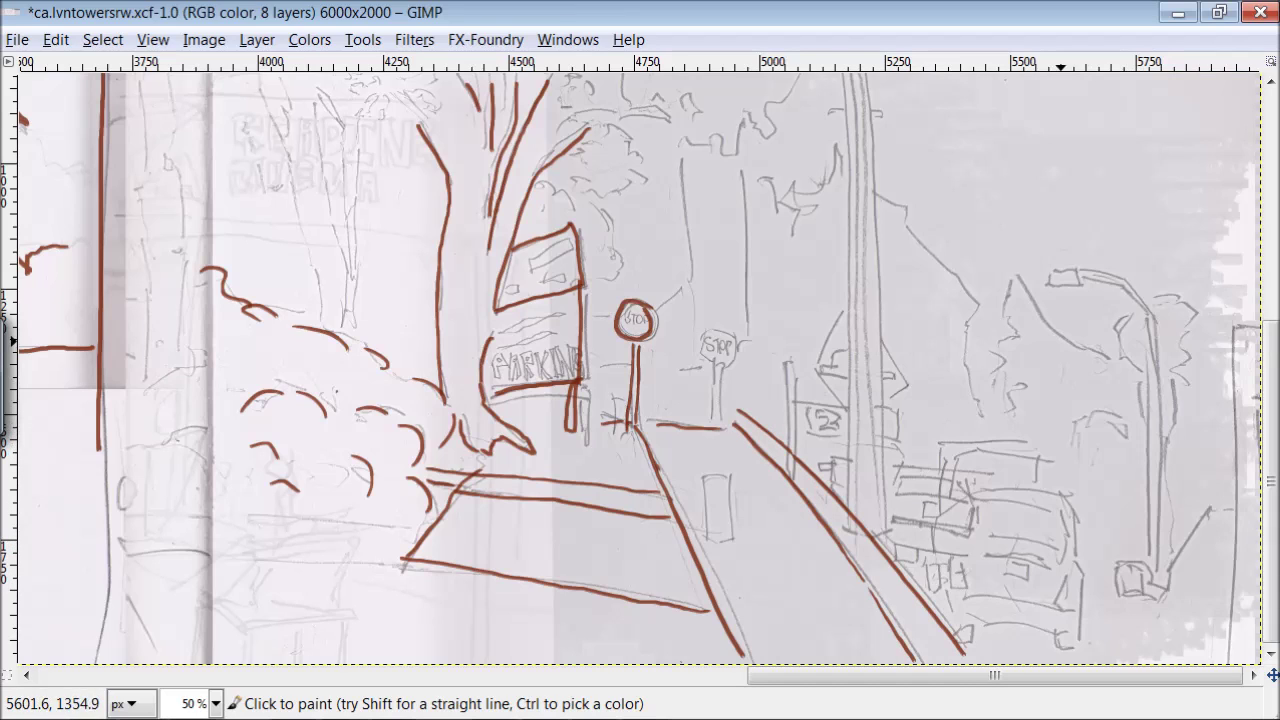
Step: Ink the lamp post and the parked car's roof, windows, body and wheels
left_click_drag(1153, 370, 1153, 546)
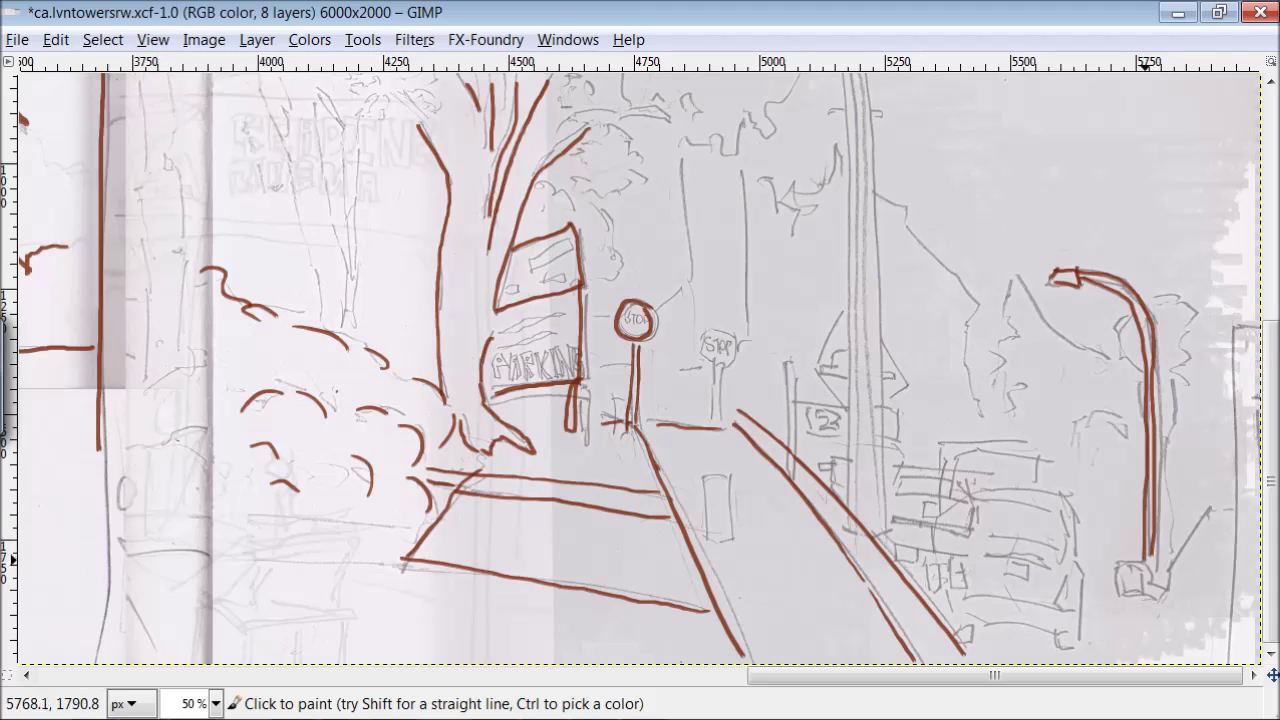
left_click_drag(1150, 590, 1208, 500)
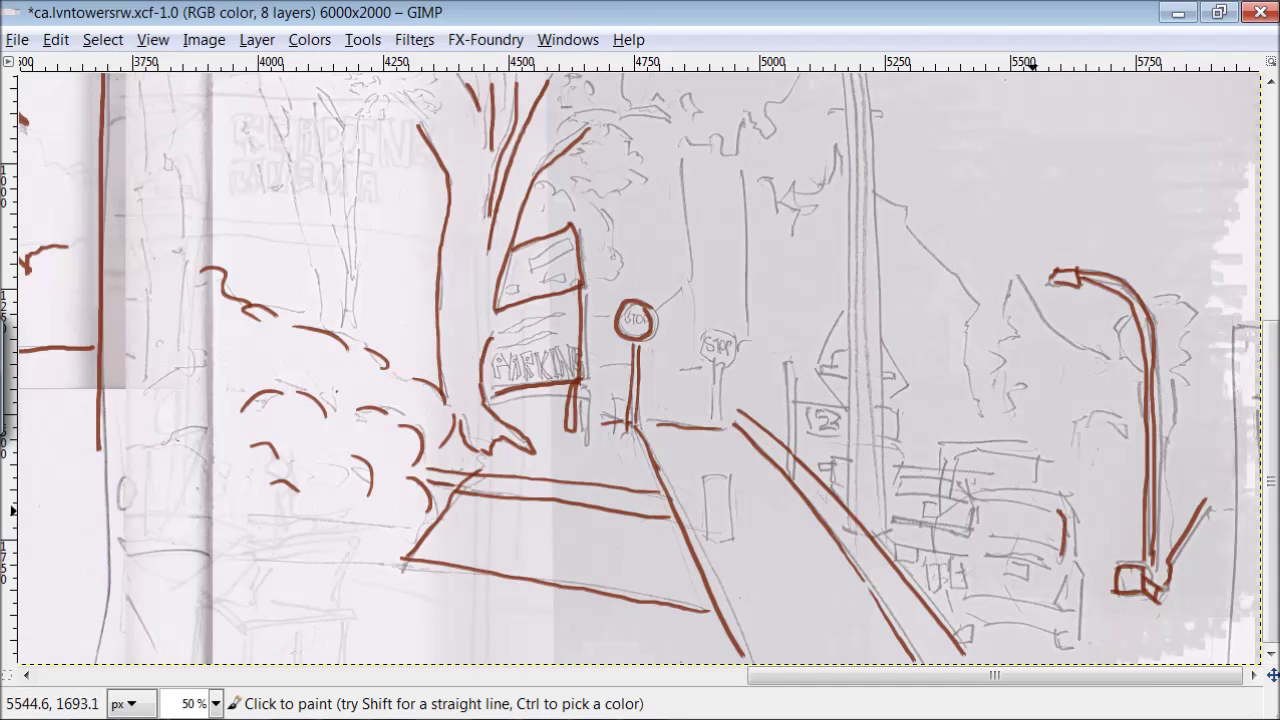
left_click_drag(1057, 548, 976, 537)
mouse_move(962, 476)
left_mouse_down()
mouse_move(893, 465)
mouse_move(1030, 440)
mouse_move(1036, 484)
left_mouse_up()
left_click_drag(1036, 457, 960, 458)
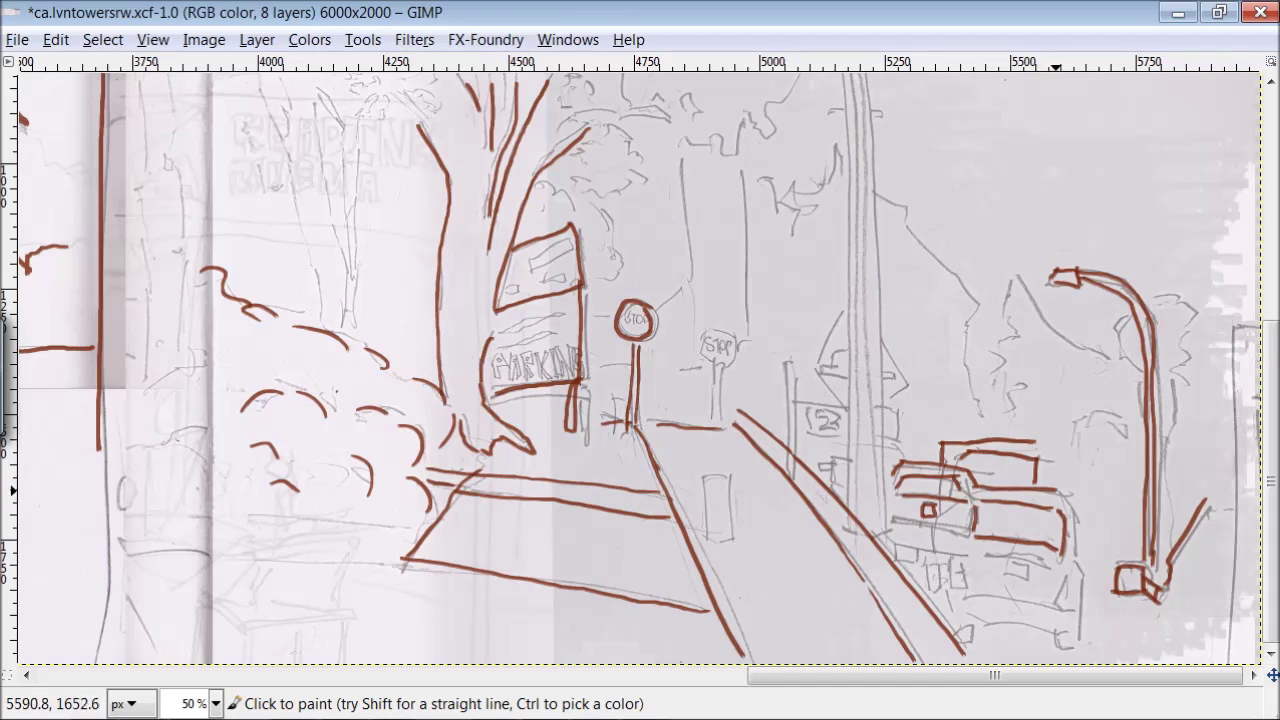
left_click_drag(1052, 626, 956, 632)
left_click_drag(1054, 600, 960, 607)
left_click_drag(990, 556, 1048, 566)
left_click_drag(1010, 564, 1030, 580)
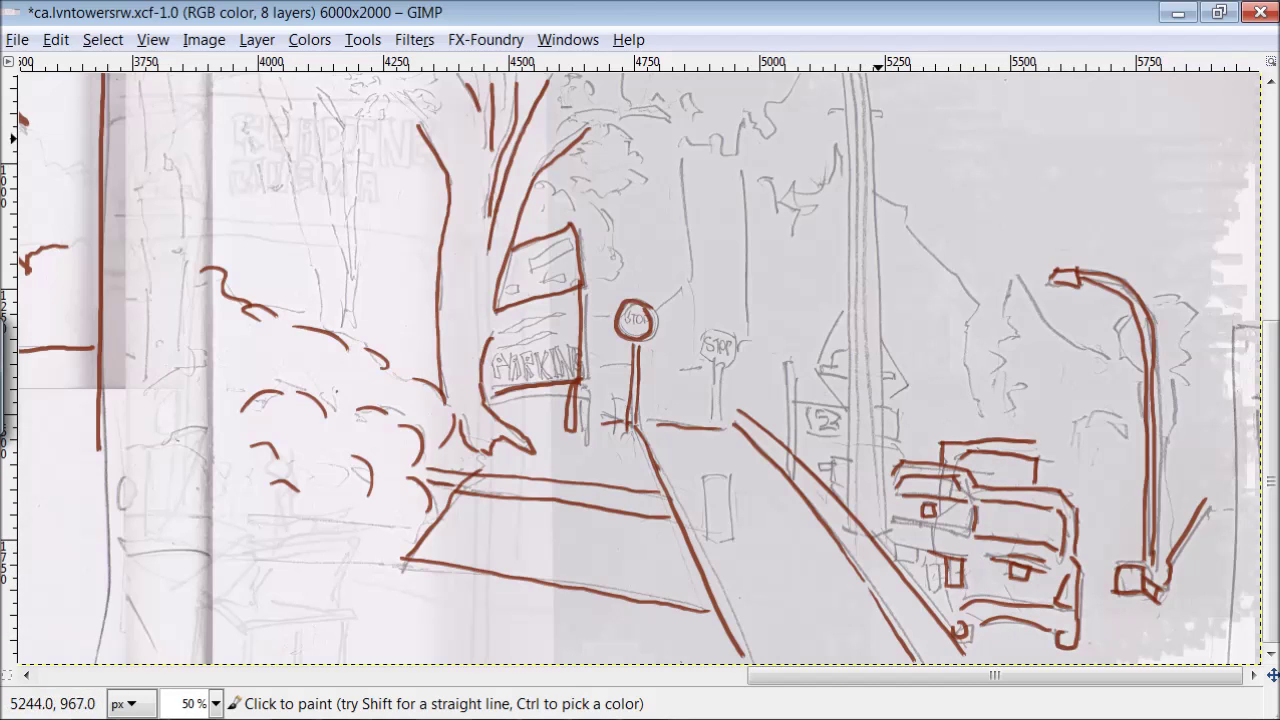
Step: Ink the pole and its crossbar in brown on the right section
scroll(878, 138, "up", 3)
scroll(878, 138, "up", 2)
left_click_drag(838, 198, 842, 272)
left_click_drag(848, 200, 848, 268)
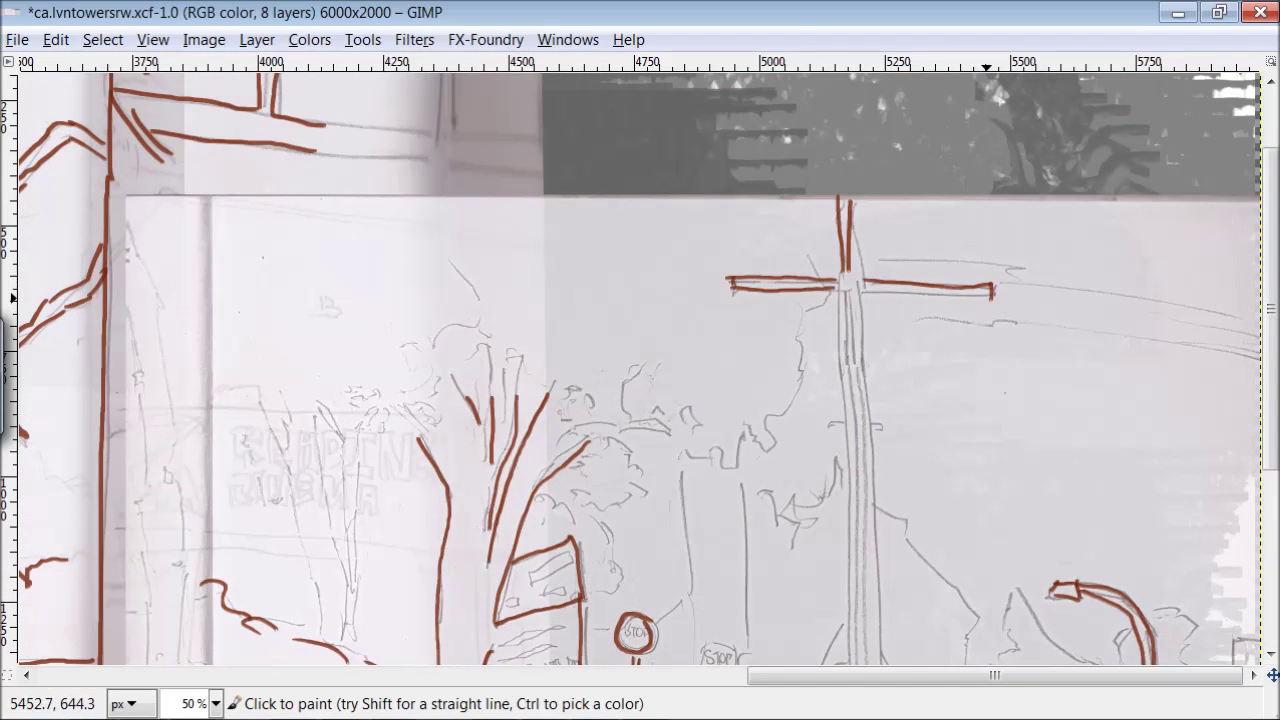
left_click_drag(846, 271, 851, 414)
left_click_drag(859, 340, 876, 644)
scroll(875, 640, "down", 4)
scroll(855, 368, "down", 1)
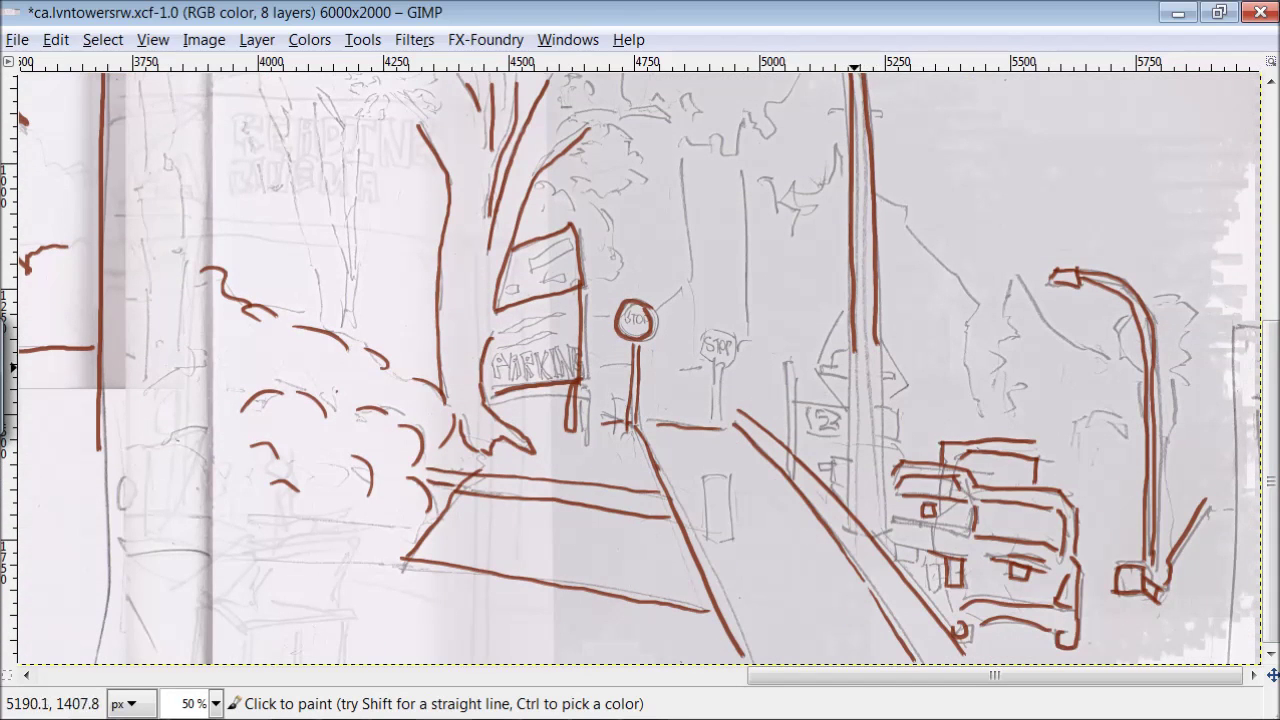
Step: Ink the inverted-U signpost, second stop sign and pole, ground line, and foliage above PARKING
left_click_drag(844, 299, 817, 365)
mouse_move(786, 432)
left_mouse_down()
mouse_move(790, 356)
mouse_move(799, 436)
left_mouse_up()
left_click_drag(716, 329, 719, 414)
left_click_drag(740, 154, 741, 346)
left_click_drag(702, 373, 651, 373)
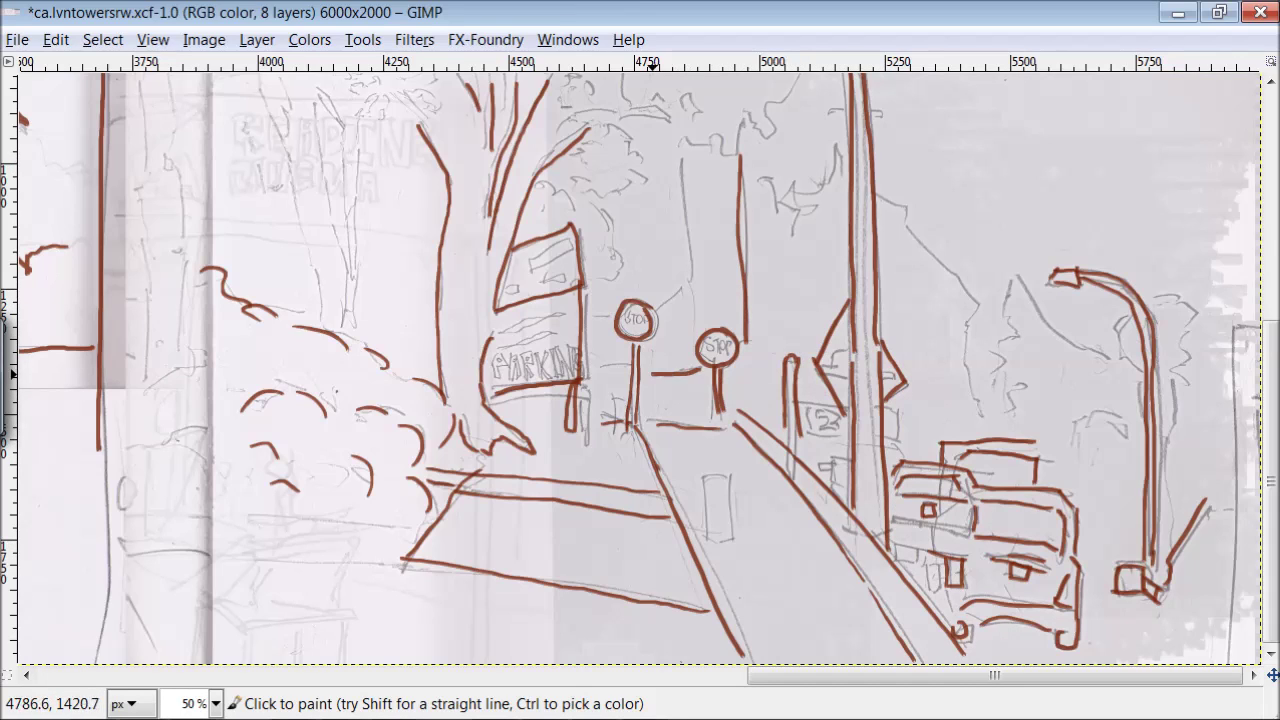
left_click_drag(683, 198, 607, 322)
mouse_move(592, 241)
left_mouse_down()
mouse_move(558, 203)
mouse_move(639, 166)
mouse_move(572, 101)
mouse_move(685, 120)
mouse_move(828, 114)
mouse_move(770, 169)
left_mouse_up()
Step: Outline the right-hand tree and the curved lines near the street lamp
mouse_move(910, 236)
left_mouse_down()
mouse_move(978, 300)
mouse_move(976, 424)
mouse_move(991, 348)
mouse_move(1041, 321)
left_mouse_up()
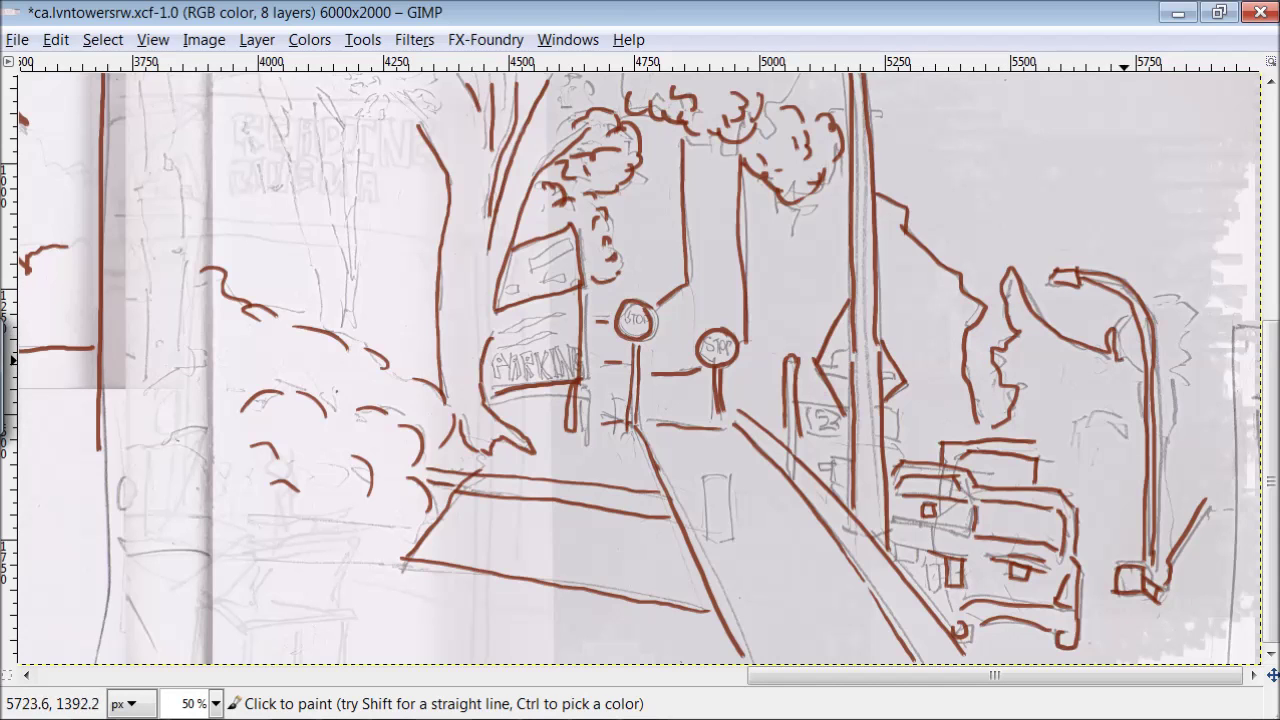
left_click_drag(1115, 432, 1068, 490)
left_click_drag(1078, 484, 1076, 457)
mouse_move(1190, 304)
left_mouse_down()
mouse_move(1178, 354)
mouse_move(1090, 290)
mouse_move(930, 276)
left_mouse_up()
scroll(1185, 350, "up", 5)
left_click_drag(1222, 330, 1165, 352)
Step: Ink wavy and zigzag foliage lines to the right of the pole
mouse_move(1050, 300)
left_mouse_down()
mouse_move(1155, 390)
mouse_move(1055, 462)
left_mouse_up()
left_click_drag(985, 425, 1005, 462)
left_click_drag(1030, 378, 885, 385)
left_click_drag(888, 272, 985, 262)
left_click_drag(1130, 462, 1180, 565)
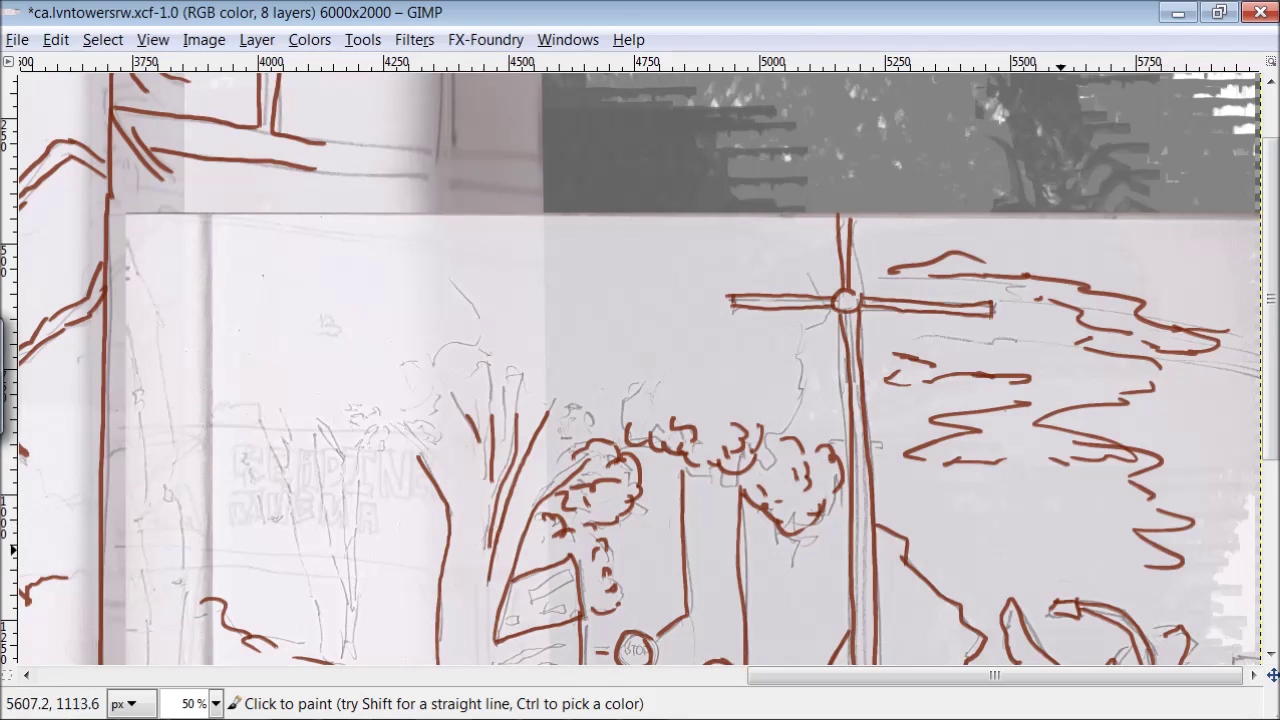
left_click_drag(1056, 550, 1118, 503)
left_click_drag(940, 478, 1020, 474)
left_click_drag(924, 502, 950, 500)
mouse_move(818, 316)
left_mouse_down()
mouse_move(752, 410)
mouse_move(574, 380)
mouse_move(573, 244)
mouse_move(780, 368)
left_mouse_up()
Step: Ink the scalloped tree canopy outline and a second canopy to its left
mouse_move(790, 268)
left_mouse_down()
mouse_move(670, 250)
mouse_move(608, 295)
left_mouse_up()
left_click_drag(700, 365, 760, 330)
left_click_drag(630, 310, 700, 370)
left_click_drag(760, 380, 790, 430)
mouse_move(496, 389)
left_mouse_down()
mouse_move(316, 369)
mouse_move(299, 247)
mouse_move(432, 316)
mouse_move(327, 307)
mouse_move(610, 425)
mouse_move(495, 310)
mouse_move(438, 275)
left_mouse_up()
scroll(440, 280, "left", 3)
scroll(601, 439, "left", 2)
Step: Ink the line below the canopy, short trunk strokes, and the upper branch lines
left_click_drag(560, 435, 314, 424)
left_click_drag(320, 240, 357, 316)
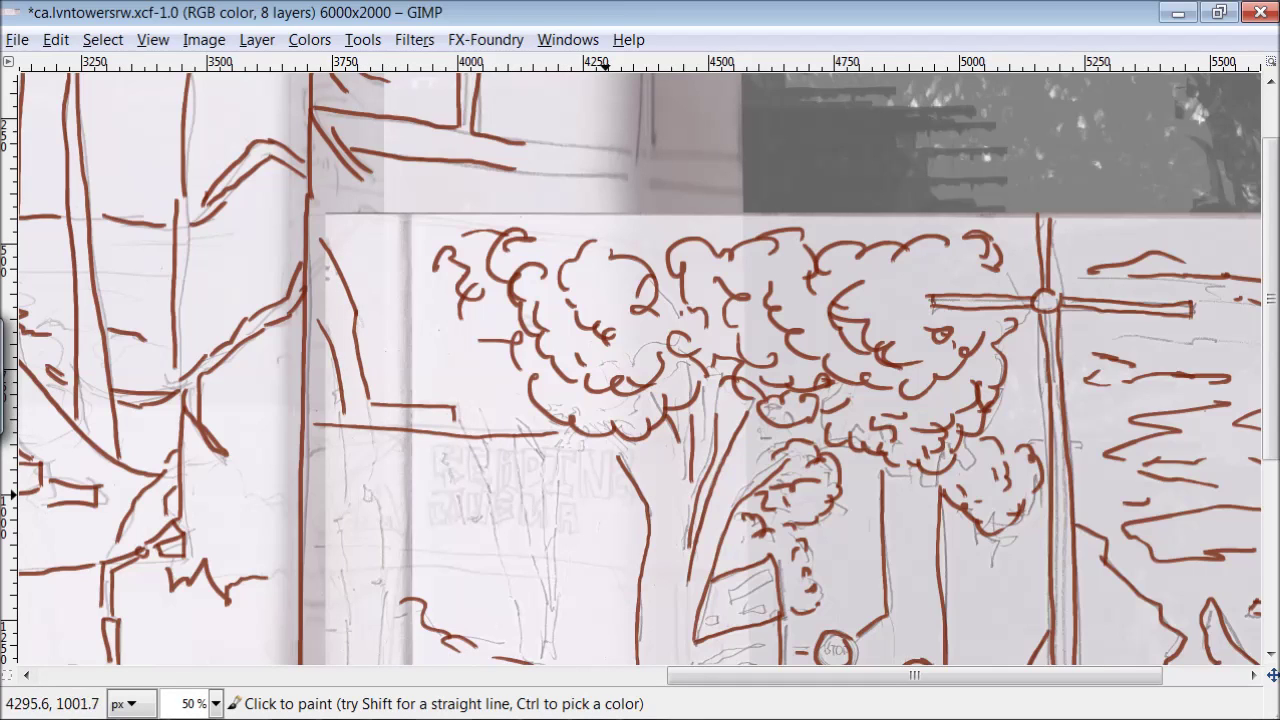
left_click_drag(578, 565, 302, 548)
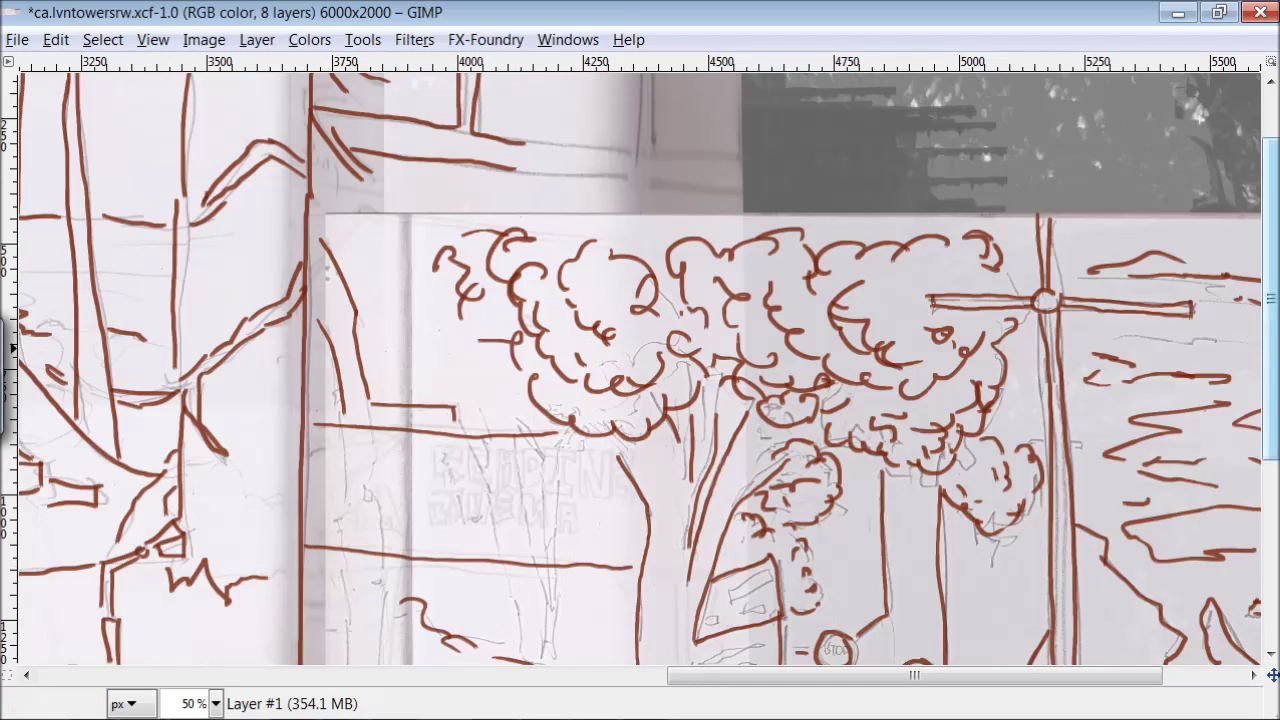
scroll(1270, 300, "down", 5)
left_click_drag(533, 286, 549, 314)
left_click_drag(554, 296, 560, 364)
left_click_drag(546, 290, 552, 150)
left_click_drag(530, 290, 460, 130)
left_click_drag(542, 176, 476, 92)
left_click_drag(458, 150, 470, 94)
Step: Ink the bush and trunk lines on the left of the section
left_click_drag(330, 225, 345, 305)
left_click_drag(355, 205, 388, 388)
left_click_drag(338, 310, 352, 410)
left_click_drag(343, 488, 398, 470)
left_click_drag(330, 560, 368, 555)
left_click_drag(416, 565, 463, 563)
left_click_drag(594, 566, 504, 556)
left_click_drag(590, 604, 322, 584)
left_click_drag(296, 502, 294, 650)
scroll(1258, 546, "down", 2)
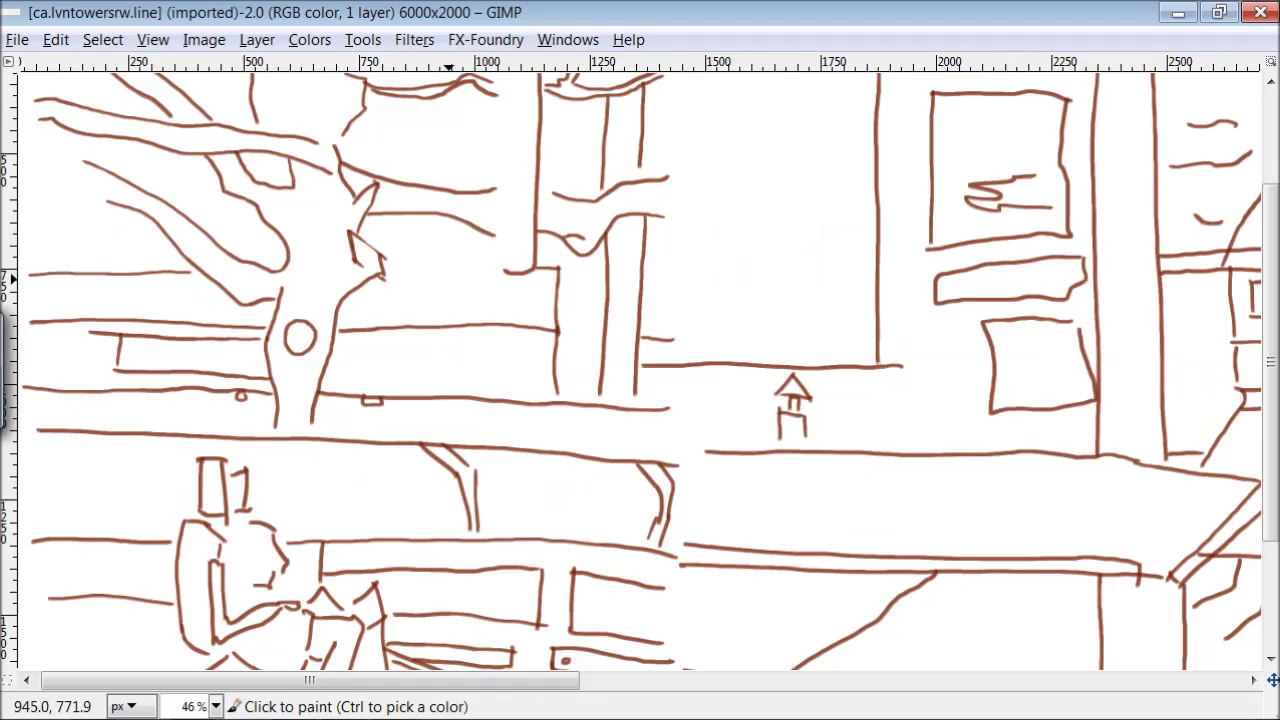
Step: Hand-letter a first black note reading 'LINE INKING DONE.'
mouse_move(433, 262)
left_mouse_down()
mouse_move(438, 322)
mouse_move(470, 316)
left_mouse_up()
mouse_move(472, 258)
left_mouse_down()
mouse_move(514, 254)
mouse_move(496, 314)
left_mouse_up()
mouse_move(518, 312)
left_mouse_down()
mouse_move(552, 246)
mouse_move(605, 315)
left_mouse_up()
mouse_move(686, 268)
left_mouse_down()
mouse_move(780, 250)
mouse_move(825, 322)
left_mouse_up()
mouse_move(835, 268)
left_mouse_down()
mouse_move(875, 318)
mouse_move(925, 262)
left_mouse_up()
left_click_drag(970, 272, 940, 350)
mouse_move(522, 378)
left_mouse_down()
mouse_move(540, 428)
mouse_move(660, 350)
left_mouse_up()
mouse_move(680, 365)
left_mouse_down()
mouse_move(715, 420)
mouse_move(712, 392)
left_mouse_up()
left_click_drag(408, 535, 445, 480)
Step: Continue the first note with 'NOW FOR SOME TONE.'
mouse_move(505, 490)
left_mouse_down()
mouse_move(528, 510)
mouse_move(552, 488)
left_mouse_up()
left_click_drag(648, 482, 652, 540)
left_click_drag(735, 534, 770, 530)
left_click_drag(870, 486, 840, 530)
mouse_move(926, 534)
left_mouse_down()
mouse_move(965, 490)
mouse_move(1002, 540)
left_mouse_up()
left_click_drag(394, 562, 440, 560)
mouse_move(454, 566)
left_mouse_down()
mouse_move(452, 604)
mouse_move(520, 552)
left_mouse_up()
left_click_drag(560, 556, 548, 604)
left_click_drag(632, 568, 672, 566)
left_click_drag(740, 614, 796, 612)
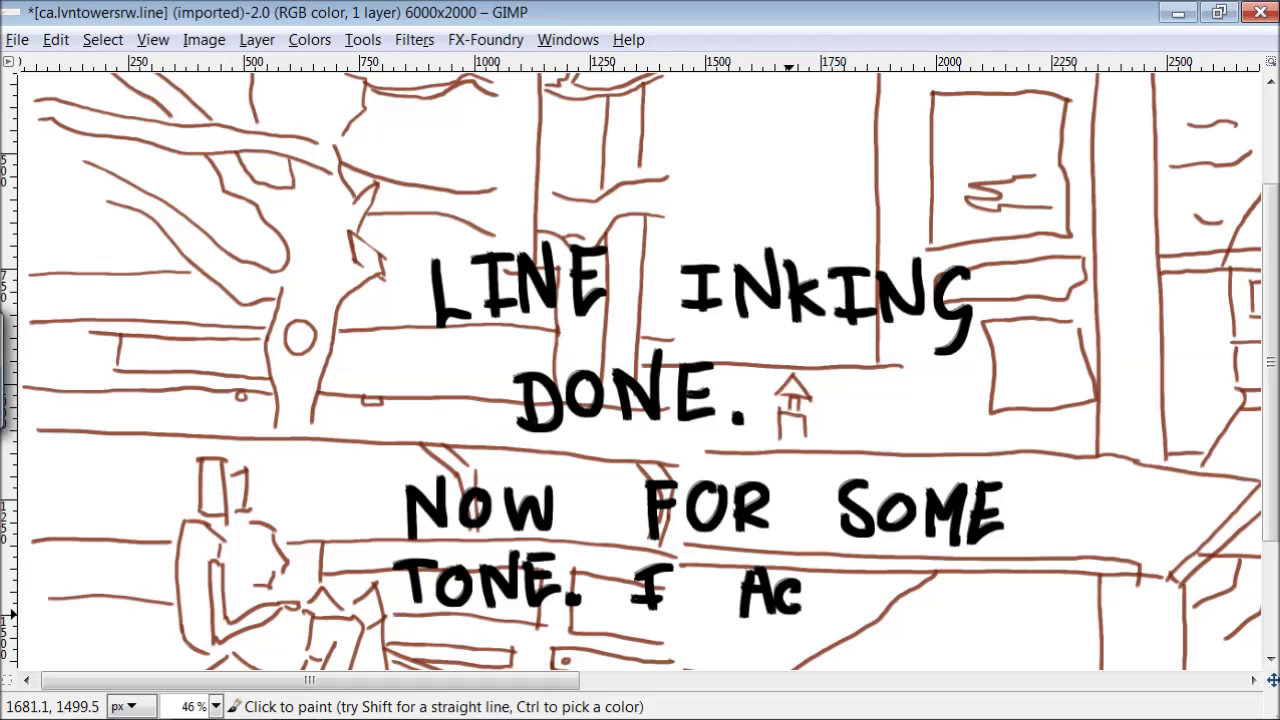
Step: Start the new note on the cleared canvas with 'I ADD A' and begin 'TEXTURE'
left_click_drag(438, 256, 484, 254)
left_click_drag(461, 256, 460, 292)
left_click_drag(440, 292, 486, 290)
left_click_drag(570, 306, 602, 306)
left_click_drag(576, 288, 614, 310)
left_click_drag(666, 256, 668, 308)
mouse_move(780, 312)
left_mouse_down()
mouse_move(800, 268)
mouse_move(890, 278)
left_mouse_up()
left_click_drag(930, 284, 900, 322)
mouse_move(1000, 285)
left_mouse_down()
mouse_move(1028, 285)
mouse_move(1040, 336)
left_mouse_up()
Step: Finish 'TEXTURE' and hand-letter 'MID GRAY' on the second line
left_click_drag(1042, 286, 1074, 334)
left_click_drag(1080, 290, 1082, 338)
left_click_drag(1082, 288, 1100, 284)
left_click_drag(1084, 310, 1098, 308)
left_click_drag(1084, 336, 1116, 330)
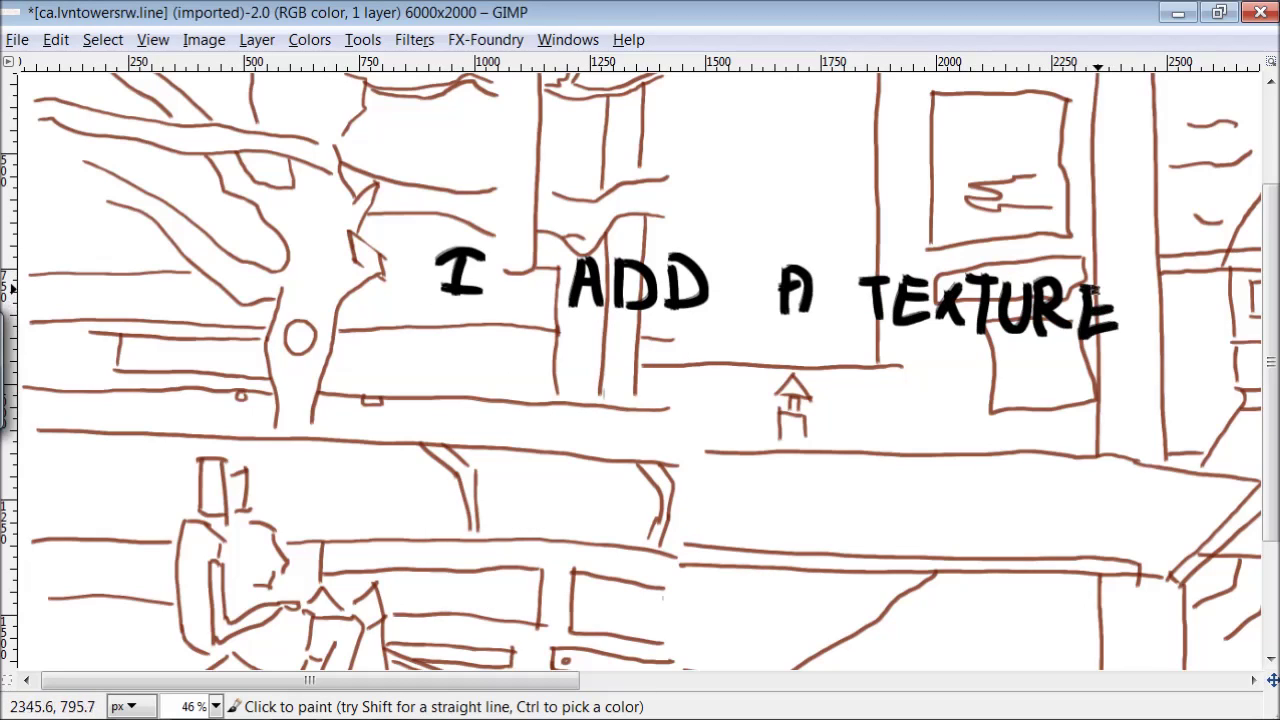
left_click_drag(424, 374, 466, 374)
left_click_drag(530, 332, 532, 376)
mouse_move(684, 346)
left_mouse_down()
mouse_move(668, 416)
mouse_move(724, 382)
left_mouse_up()
left_click_drag(740, 384, 774, 382)
mouse_move(886, 358)
left_mouse_down()
mouse_move(920, 358)
mouse_move(906, 396)
left_mouse_up()
Step: Hand-letter 'TO THE BACKGROUND' to complete the note
left_click_drag(950, 362, 948, 364)
left_click_drag(1040, 364, 1042, 406)
mouse_move(420, 428)
left_mouse_down()
mouse_move(420, 476)
mouse_move(486, 426)
left_mouse_up()
mouse_move(530, 432)
left_mouse_down()
mouse_move(534, 466)
mouse_move(570, 478)
left_mouse_up()
mouse_move(628, 432)
left_mouse_down()
mouse_move(606, 504)
mouse_move(664, 474)
left_mouse_up()
left_click_drag(720, 432, 756, 434)
left_click_drag(772, 482, 818, 426)
left_click_drag(834, 428, 856, 471)
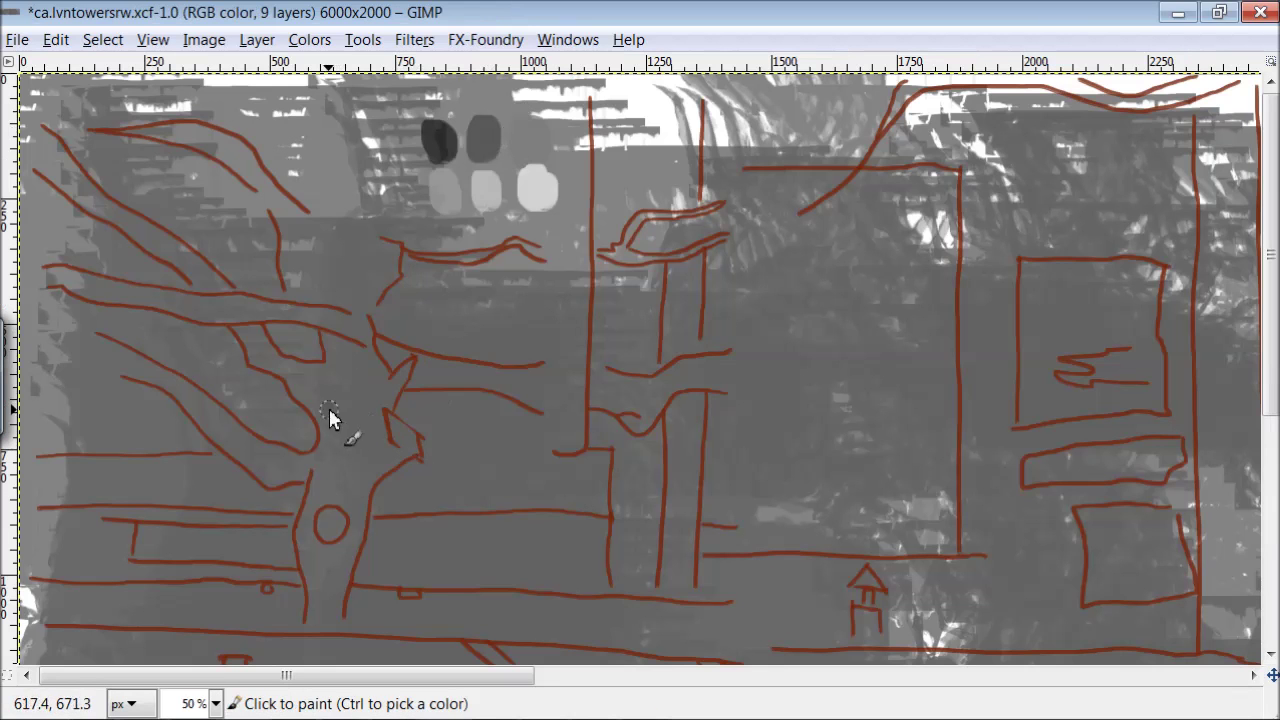
Step: Paint the tree trunk and the left and upper-left branches dark grey
left_click_drag(329, 408, 332, 455)
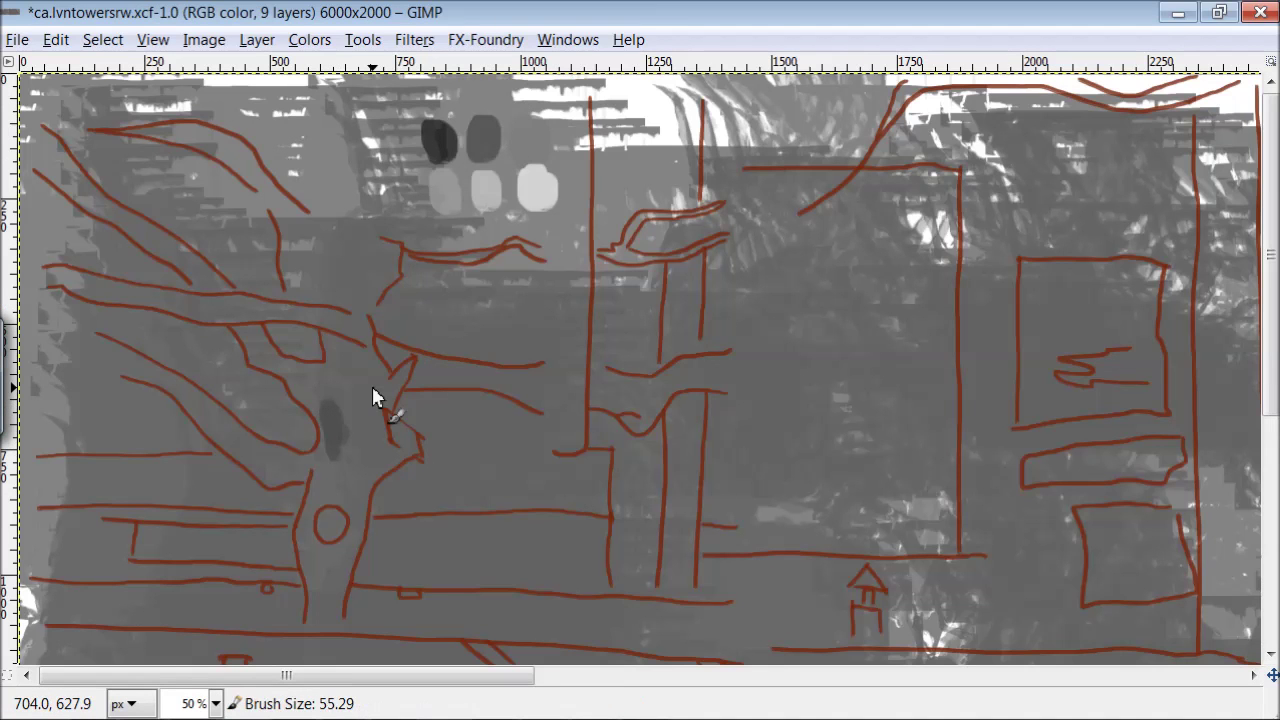
left_click_drag(345, 400, 378, 446)
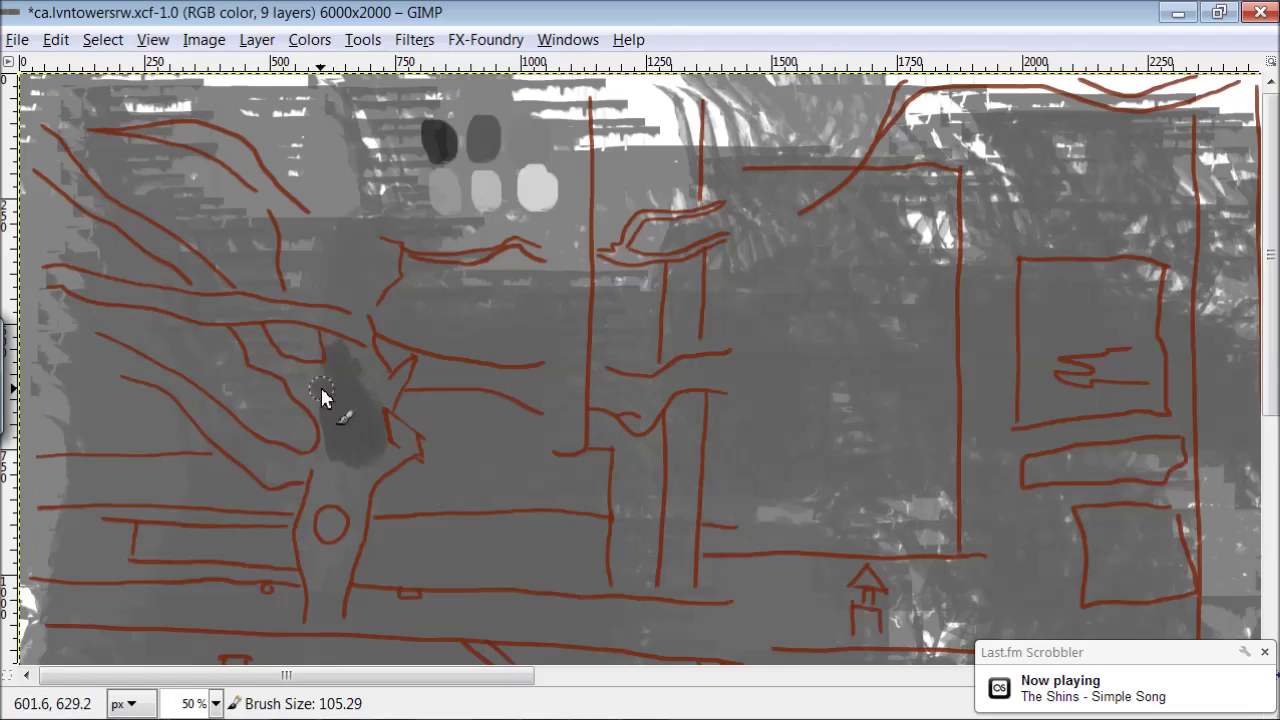
left_click_drag(250, 330, 315, 410)
left_click_drag(267, 467, 252, 444)
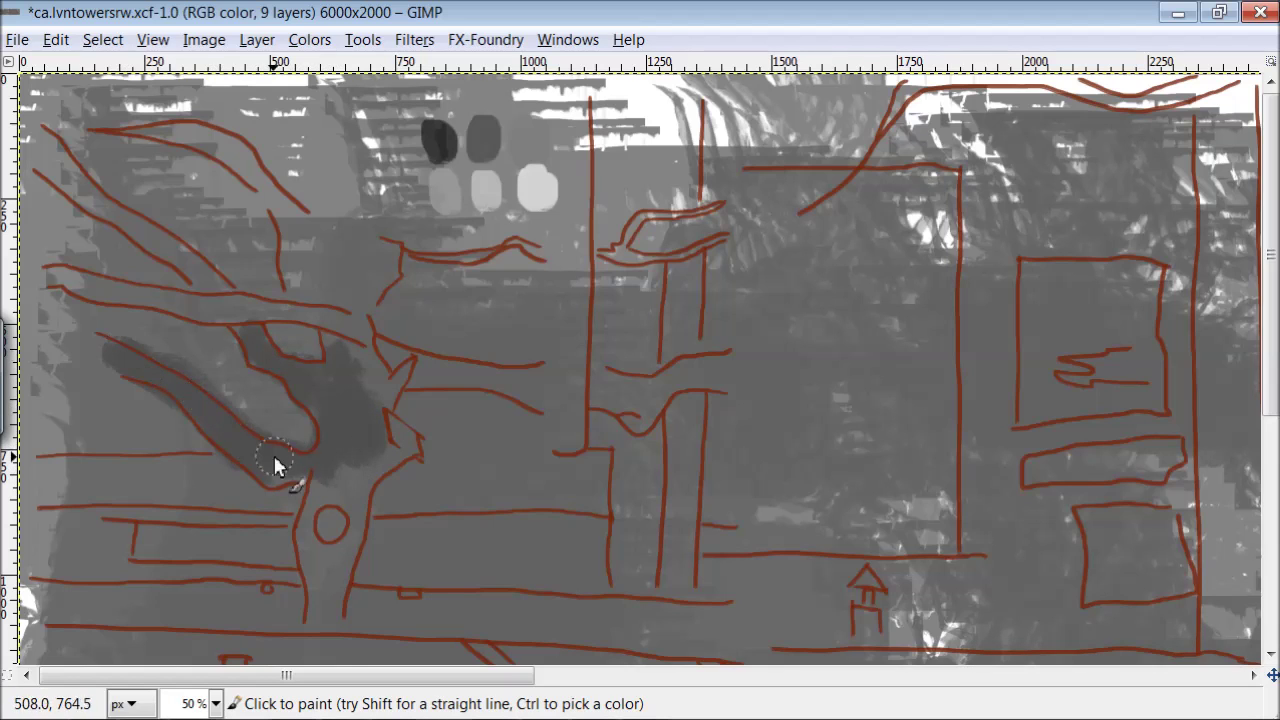
mouse_move(395, 383)
left_mouse_down()
mouse_move(272, 305)
mouse_move(65, 280)
left_mouse_up()
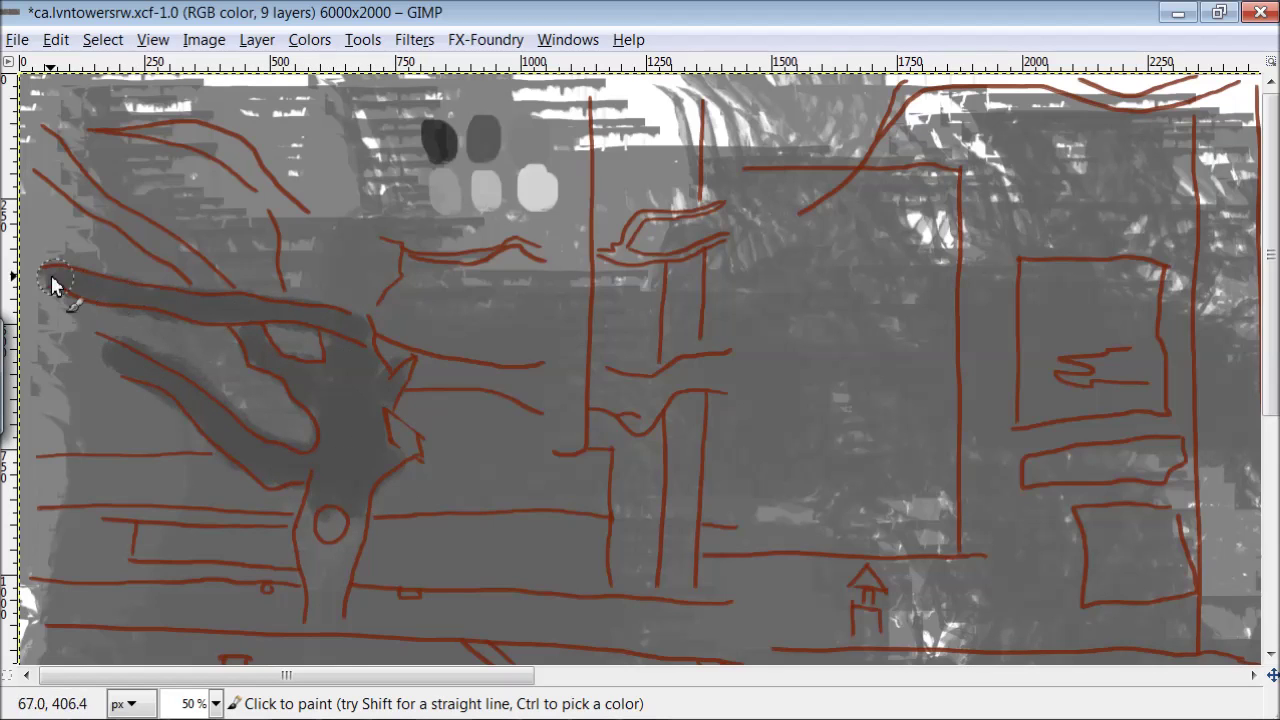
mouse_move(40, 137)
left_mouse_down()
mouse_move(337, 314)
mouse_move(358, 348)
left_mouse_up()
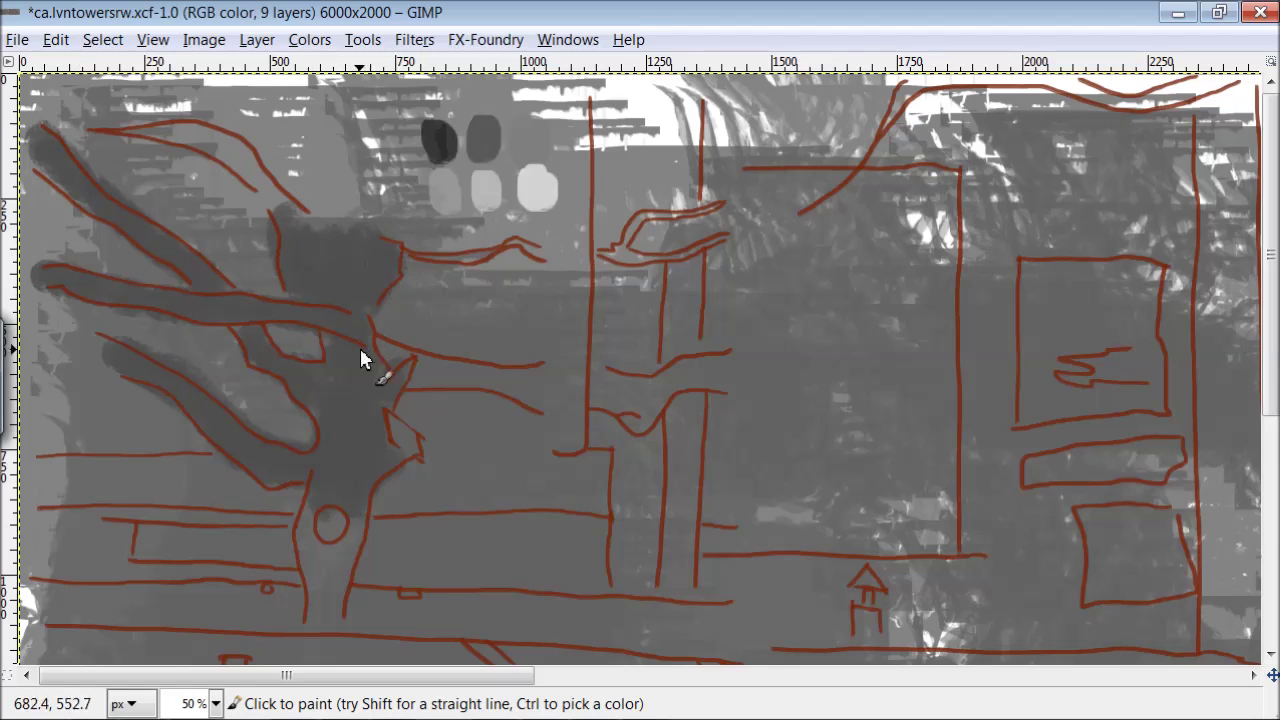
Step: With a smaller brush, paint the right, top, diagonal and top-right branches dark grey
left_click_drag(552, 375, 436, 372)
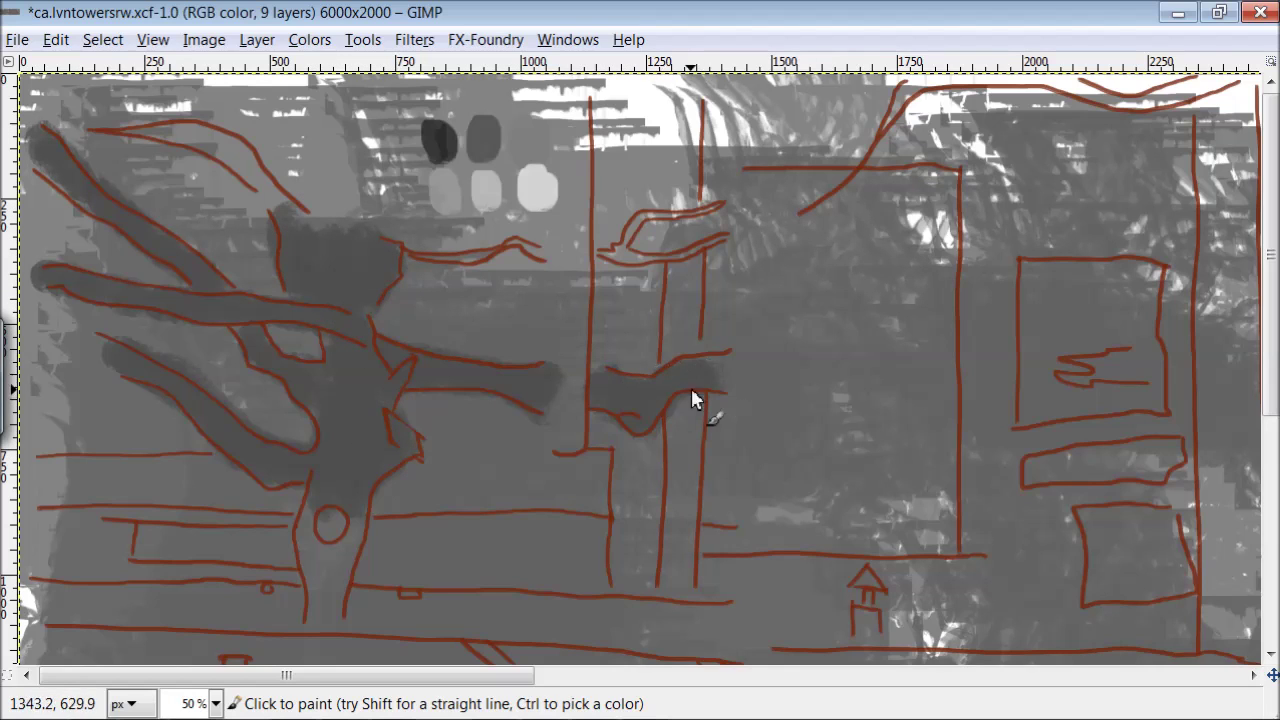
left_click_drag(275, 207, 120, 125)
key("bracketright")
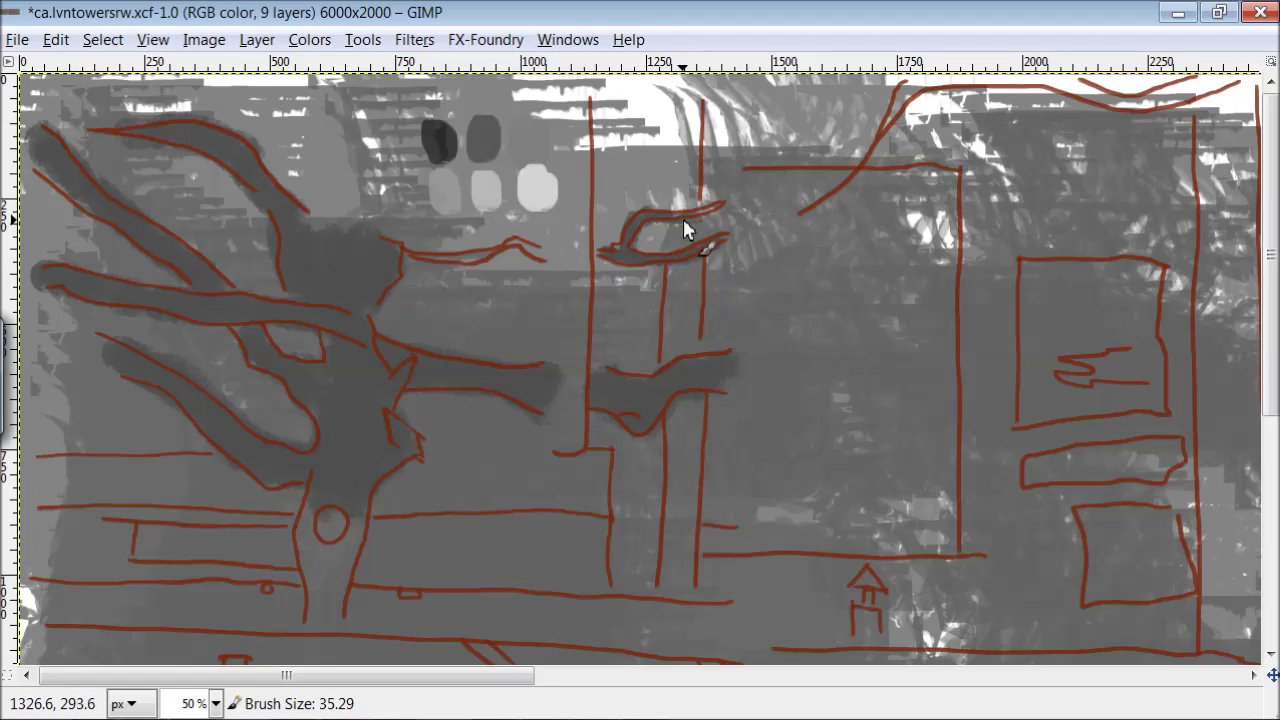
left_click_drag(905, 82, 842, 188)
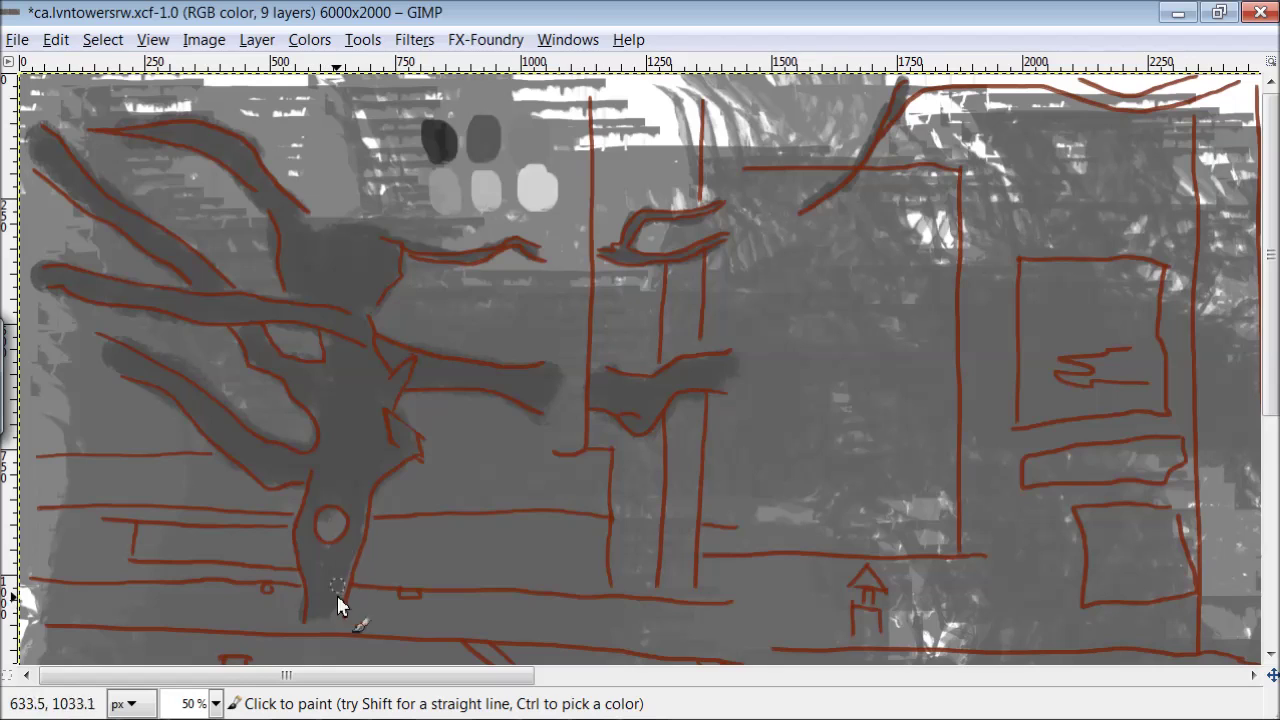
left_click_drag(1240, 102, 925, 86)
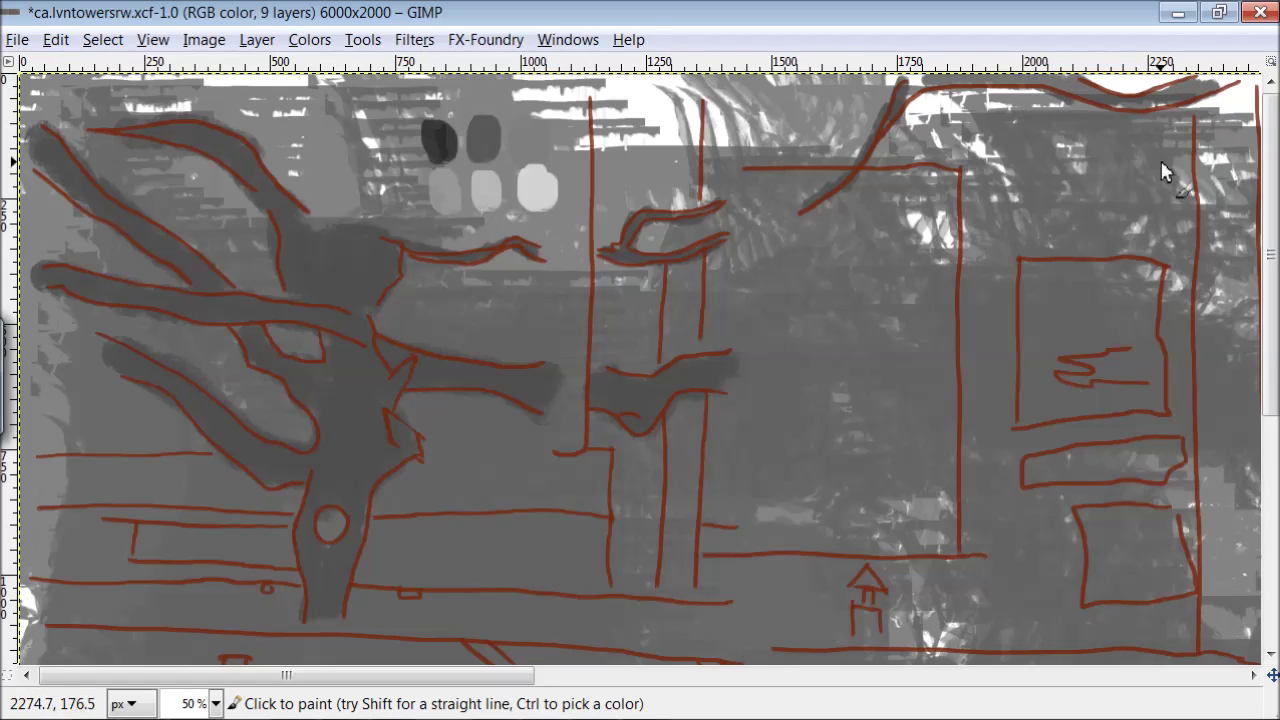
key("o")
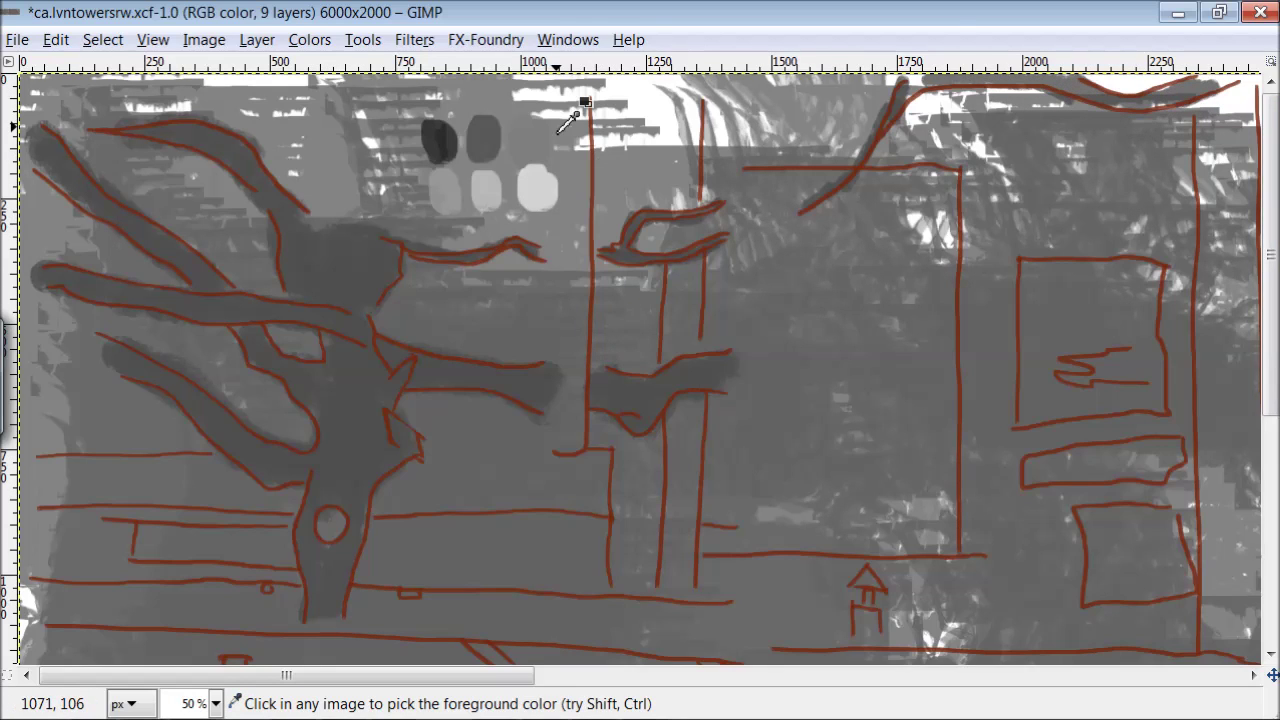
Step: Resize the brush and paint white into the gaps around the left branches and middle tree
key("bracketright")
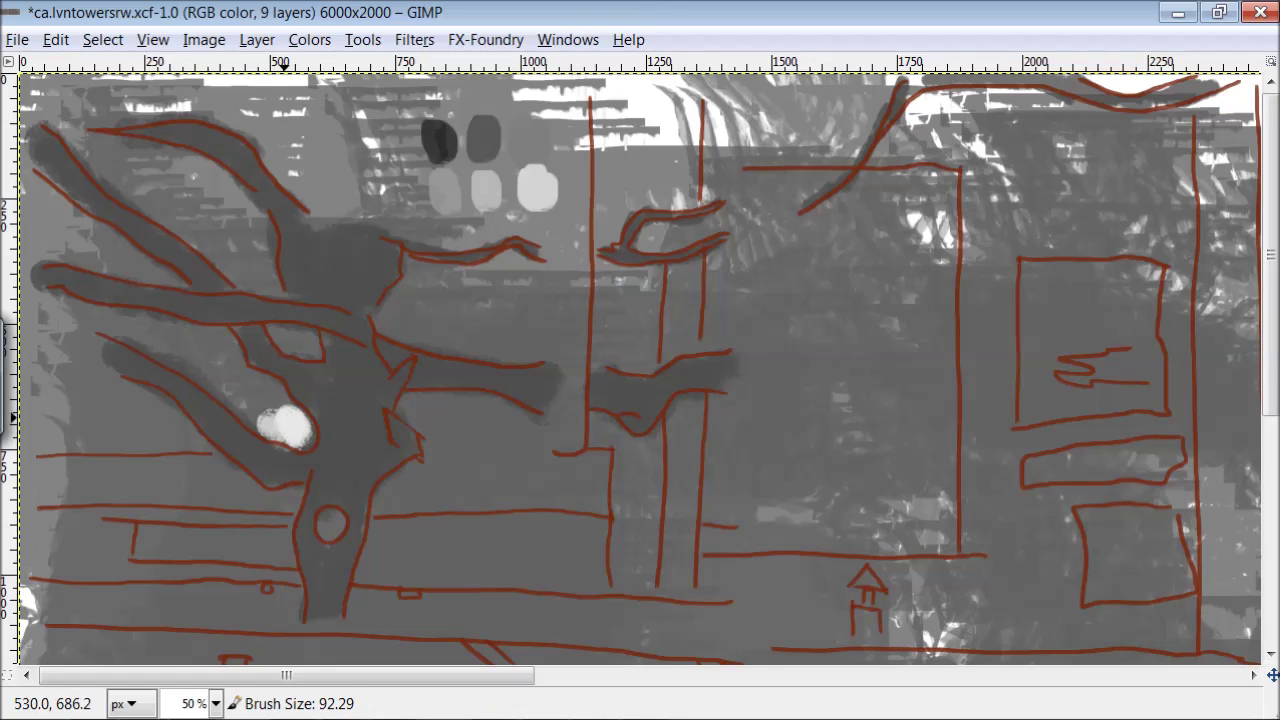
left_click_drag(326, 427, 190, 358)
left_click_drag(309, 345, 287, 340)
mouse_move(265, 275)
left_mouse_down()
mouse_move(150, 157)
mouse_move(52, 205)
mouse_move(131, 256)
mouse_move(54, 241)
left_mouse_up()
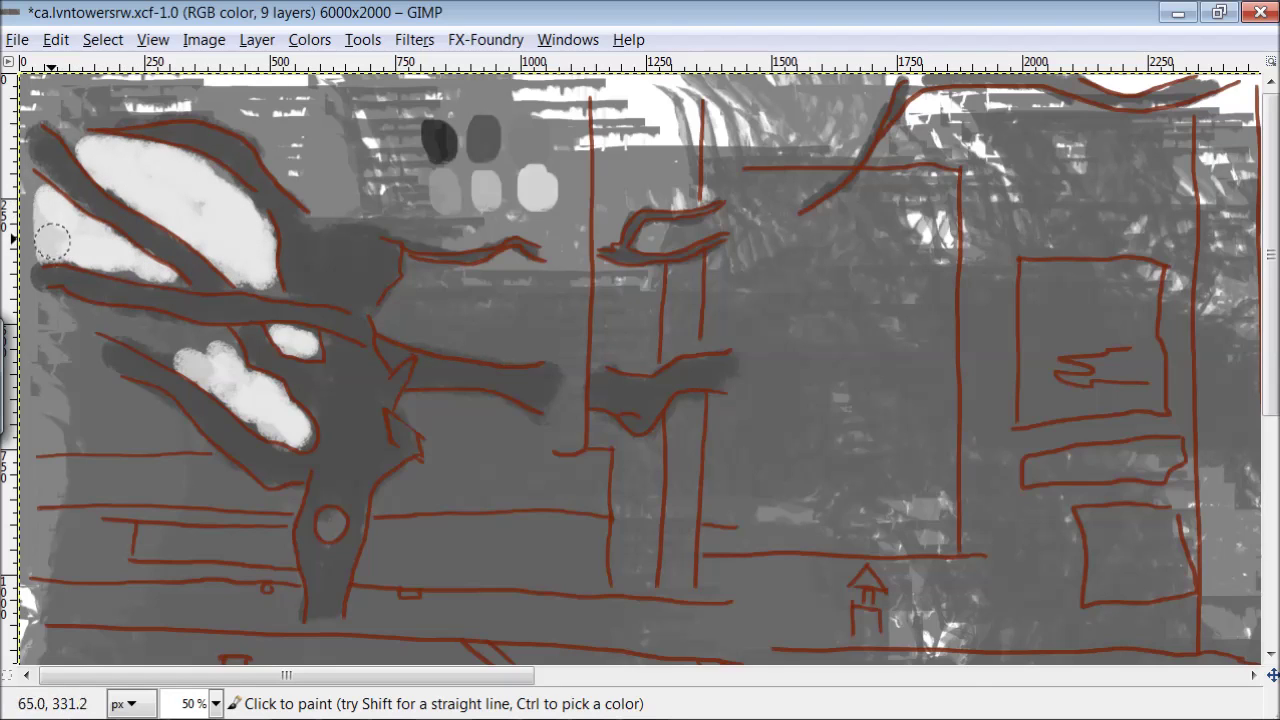
mouse_move(225, 355)
left_mouse_down()
mouse_move(151, 330)
mouse_move(250, 420)
left_mouse_up()
mouse_move(522, 414)
left_mouse_down()
mouse_move(422, 412)
mouse_move(442, 472)
mouse_move(494, 497)
mouse_move(600, 482)
mouse_move(527, 457)
mouse_move(445, 468)
left_mouse_up()
mouse_move(414, 305)
left_mouse_down()
mouse_move(415, 289)
mouse_move(395, 316)
mouse_move(489, 338)
mouse_move(569, 328)
mouse_move(505, 270)
mouse_move(454, 306)
mouse_move(547, 328)
mouse_move(530, 300)
left_mouse_up()
Step: Paint white bands across the top and over the upper-left and lower-left tree areas
mouse_move(331, 171)
left_mouse_down()
mouse_move(306, 143)
mouse_move(255, 123)
mouse_move(310, 122)
mouse_move(318, 205)
left_mouse_up()
mouse_move(490, 232)
left_mouse_down()
mouse_move(470, 235)
mouse_move(700, 232)
left_mouse_up()
left_click_drag(611, 222, 700, 205)
mouse_move(807, 138)
left_mouse_down()
mouse_move(877, 164)
mouse_move(958, 117)
mouse_move(964, 135)
mouse_move(1076, 116)
mouse_move(1180, 145)
left_mouse_up()
mouse_move(405, 512)
left_mouse_down()
mouse_move(395, 518)
mouse_move(427, 527)
left_mouse_up()
mouse_move(265, 535)
left_mouse_down()
mouse_move(271, 546)
mouse_move(171, 408)
mouse_move(213, 545)
mouse_move(480, 609)
mouse_move(593, 526)
mouse_move(590, 580)
left_mouse_up()
scroll(367, 304, "down", 5)
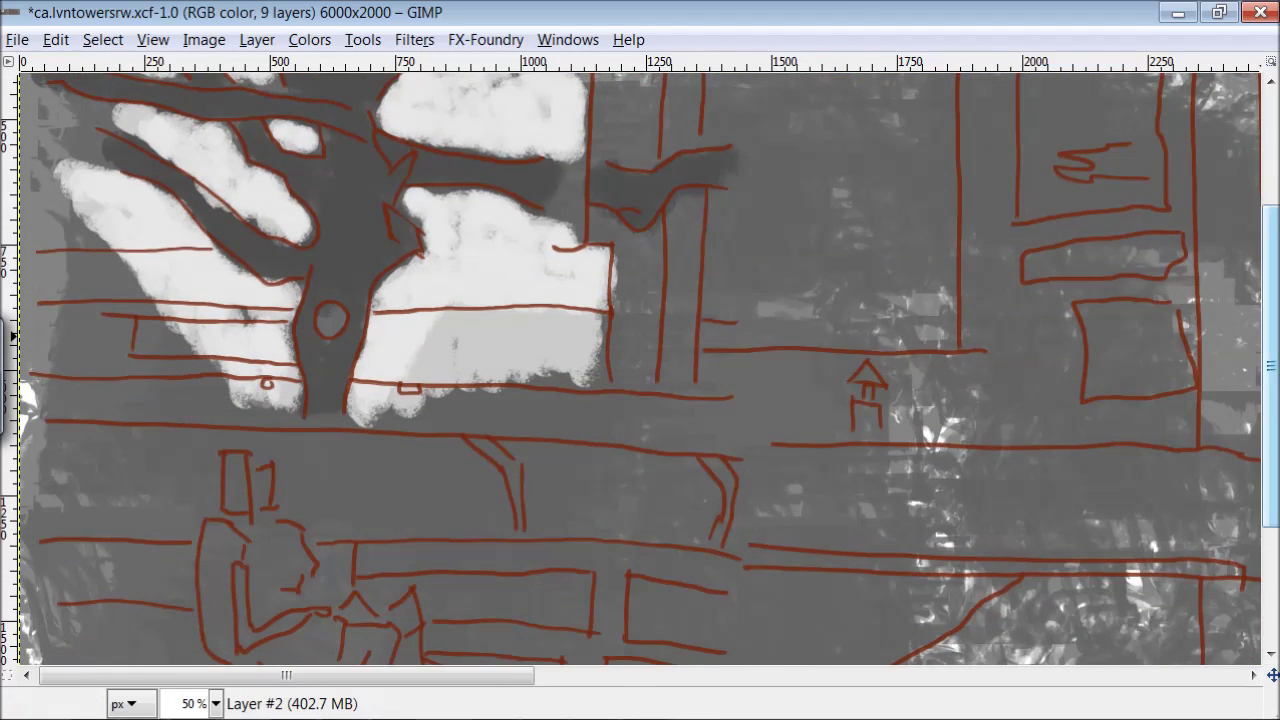
scroll(1252, 139, "up", 5)
Step: Pick a dark tone and paint the central column dark top to bottom
key("ctrl")
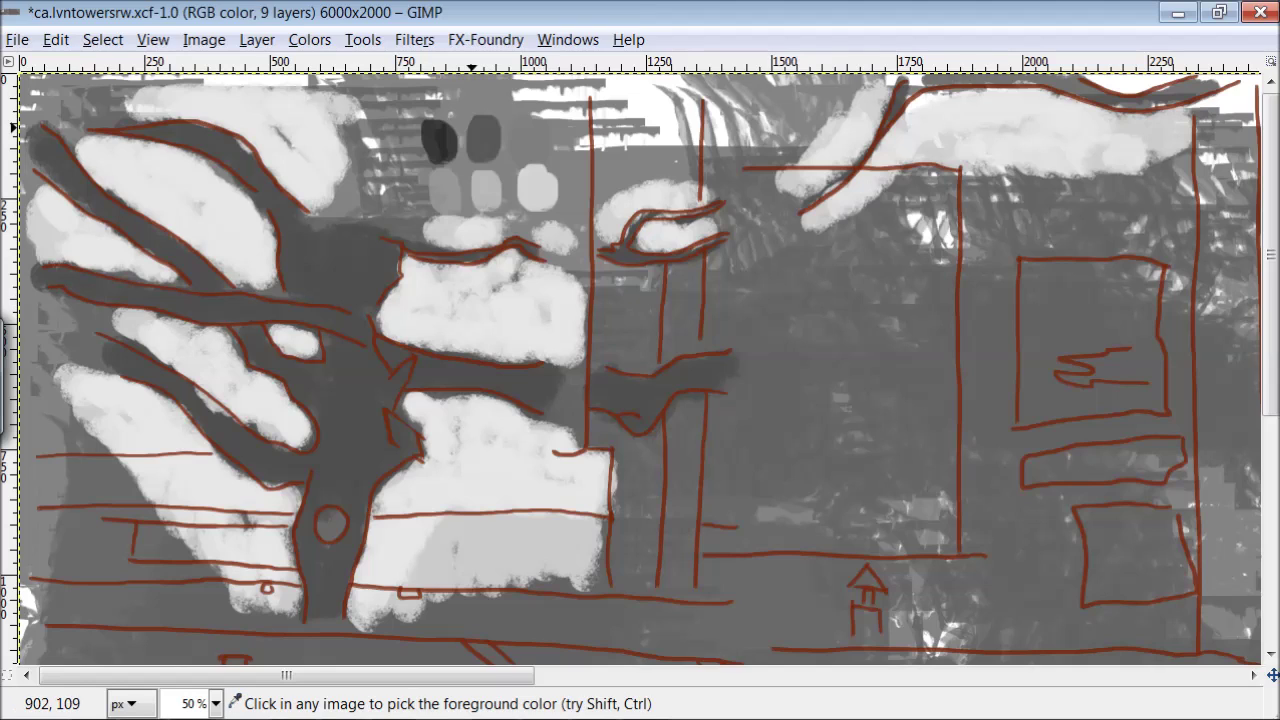
left_click_drag(686, 420, 680, 600)
left_click_drag(684, 262, 682, 360)
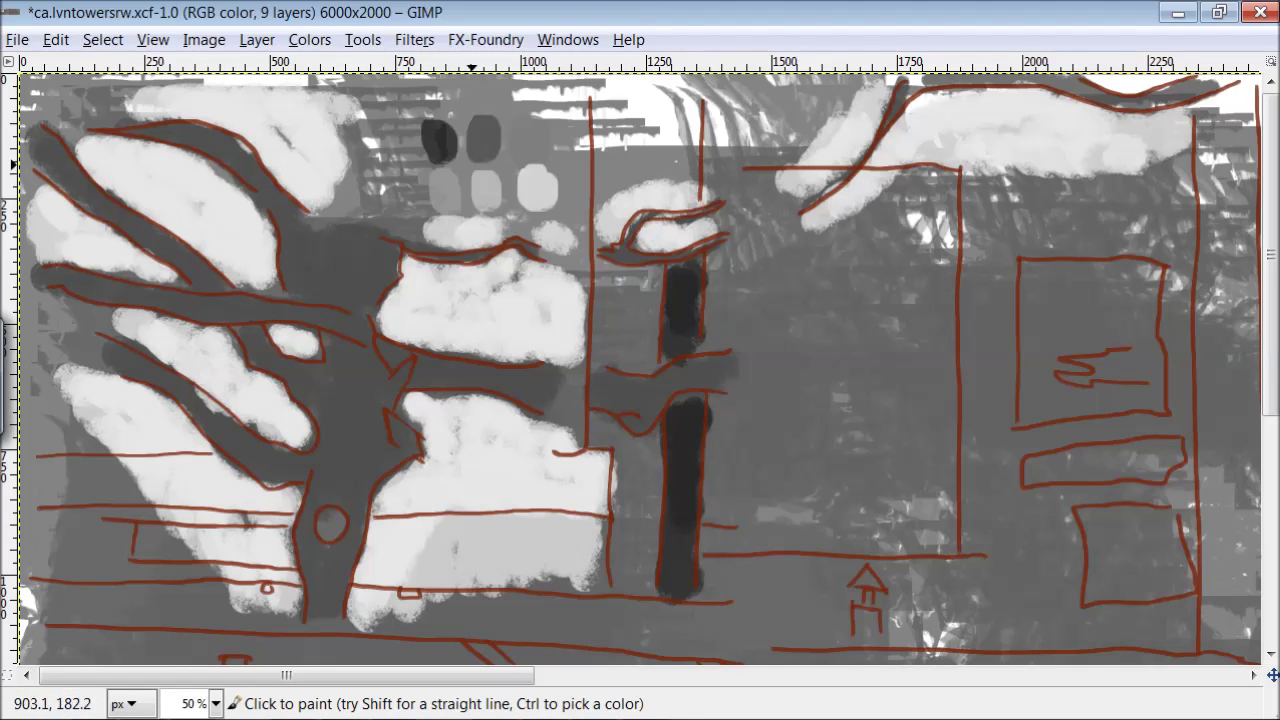
Step: Pick light grey from a swatch and fill the building and its window rectangles
left_click(443, 197, "ctrl")
mouse_move(926, 240)
left_mouse_down()
mouse_move(912, 259)
mouse_move(926, 476)
mouse_move(810, 549)
mouse_move(722, 453)
mouse_move(848, 467)
mouse_move(913, 229)
left_mouse_up()
mouse_move(883, 193)
left_mouse_down()
mouse_move(828, 213)
mouse_move(827, 288)
mouse_move(722, 288)
mouse_move(803, 338)
mouse_move(820, 242)
mouse_move(775, 173)
mouse_move(733, 234)
left_mouse_up()
mouse_move(668, 152)
left_mouse_down()
mouse_move(684, 136)
mouse_move(610, 135)
mouse_move(621, 452)
mouse_move(650, 491)
mouse_move(648, 514)
left_mouse_up()
mouse_move(1140, 508)
left_mouse_down()
mouse_move(1173, 558)
mouse_move(1100, 575)
mouse_move(1130, 530)
left_mouse_up()
left_click_drag(1161, 477, 1072, 454)
mouse_move(1146, 282)
left_mouse_down()
mouse_move(1035, 312)
mouse_move(1142, 300)
mouse_move(1080, 385)
left_mouse_up()
left_click(153, 39)
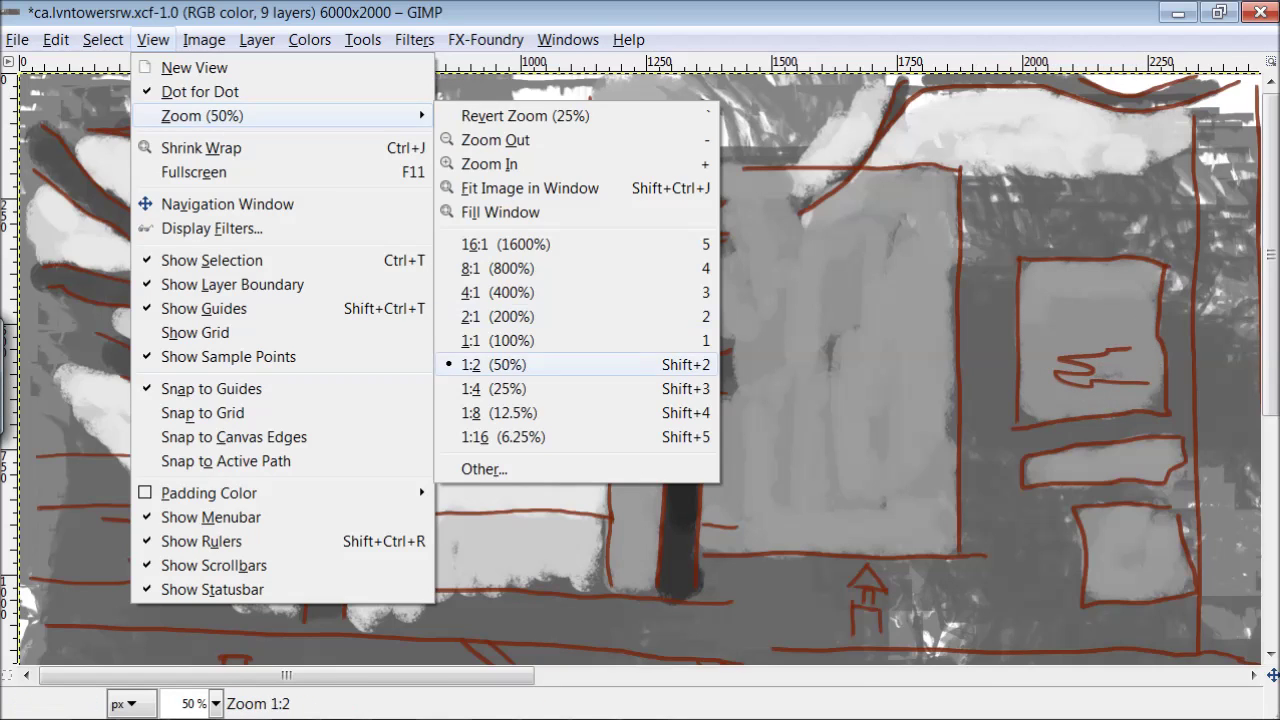
Step: Zoom out to the whole panorama and darken the seated figure's body and legs
left_click(671, 306)
key("o")
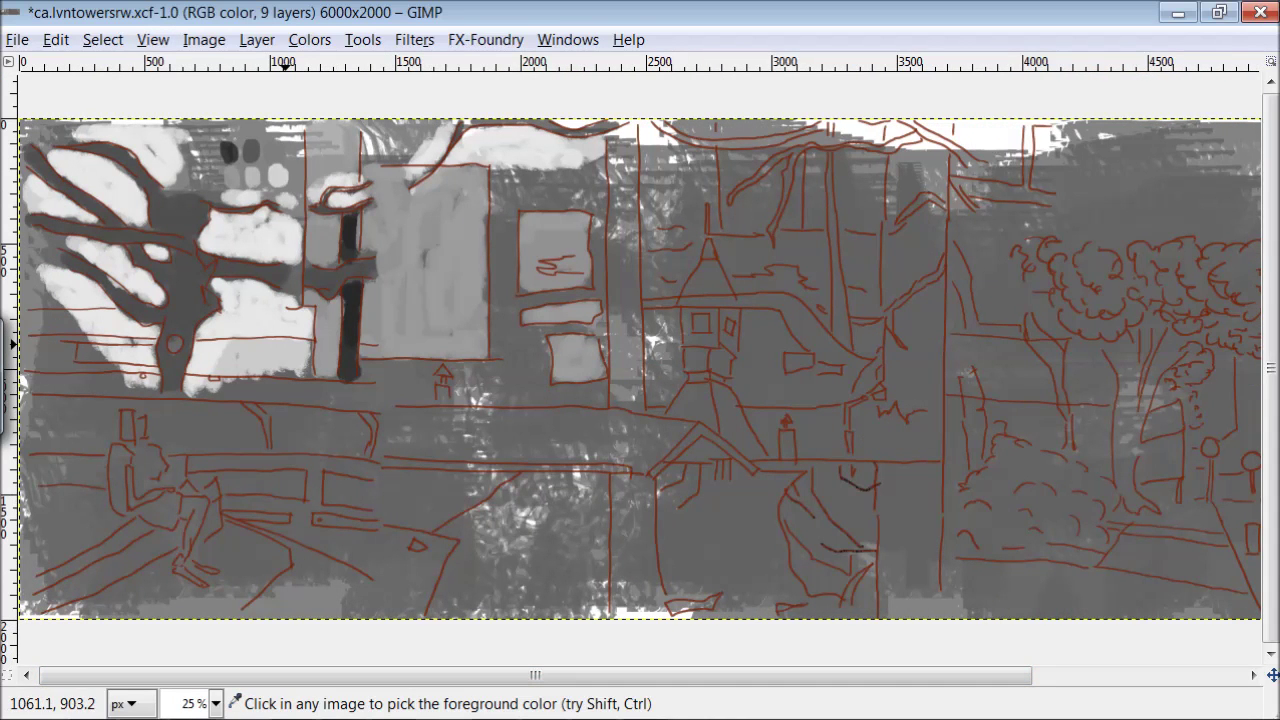
left_click_drag(127, 414, 117, 456)
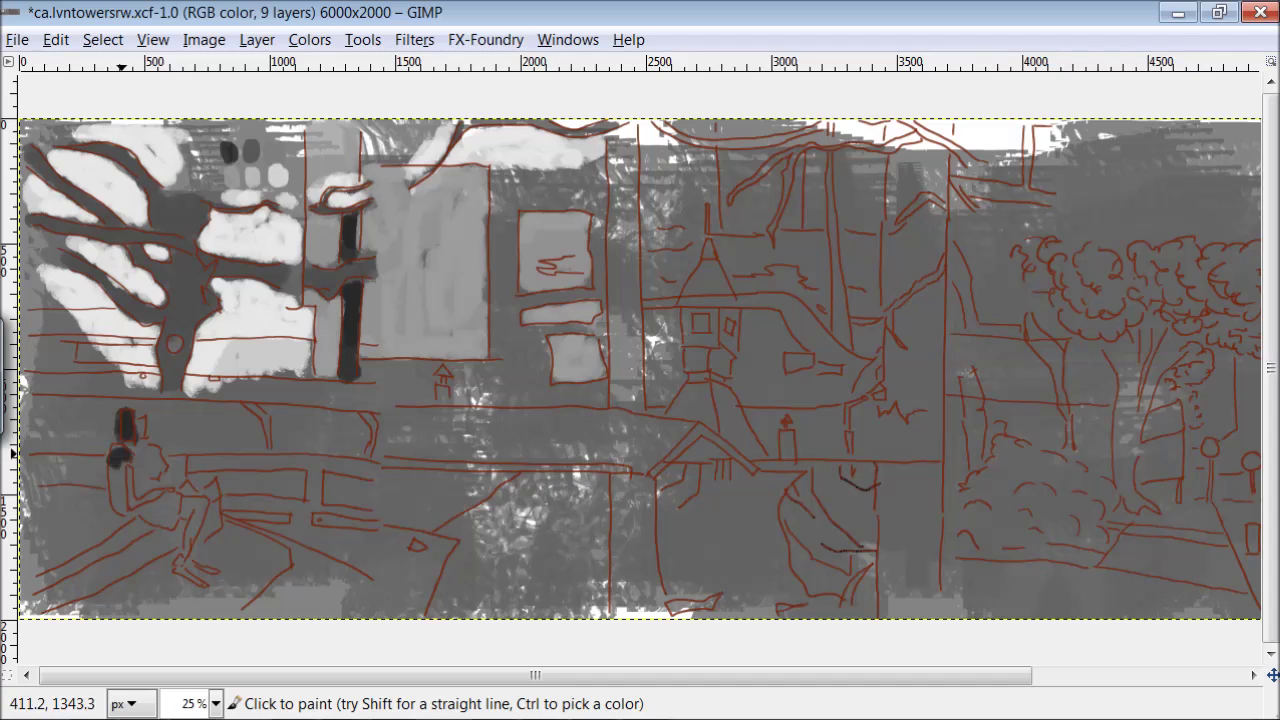
left_click_drag(199, 507, 195, 570)
mouse_move(135, 415)
left_mouse_down()
mouse_move(145, 457)
mouse_move(133, 467)
left_mouse_up()
Step: Pick light greys and paint around the seated figure and the ramp beside it
key("ctrl")
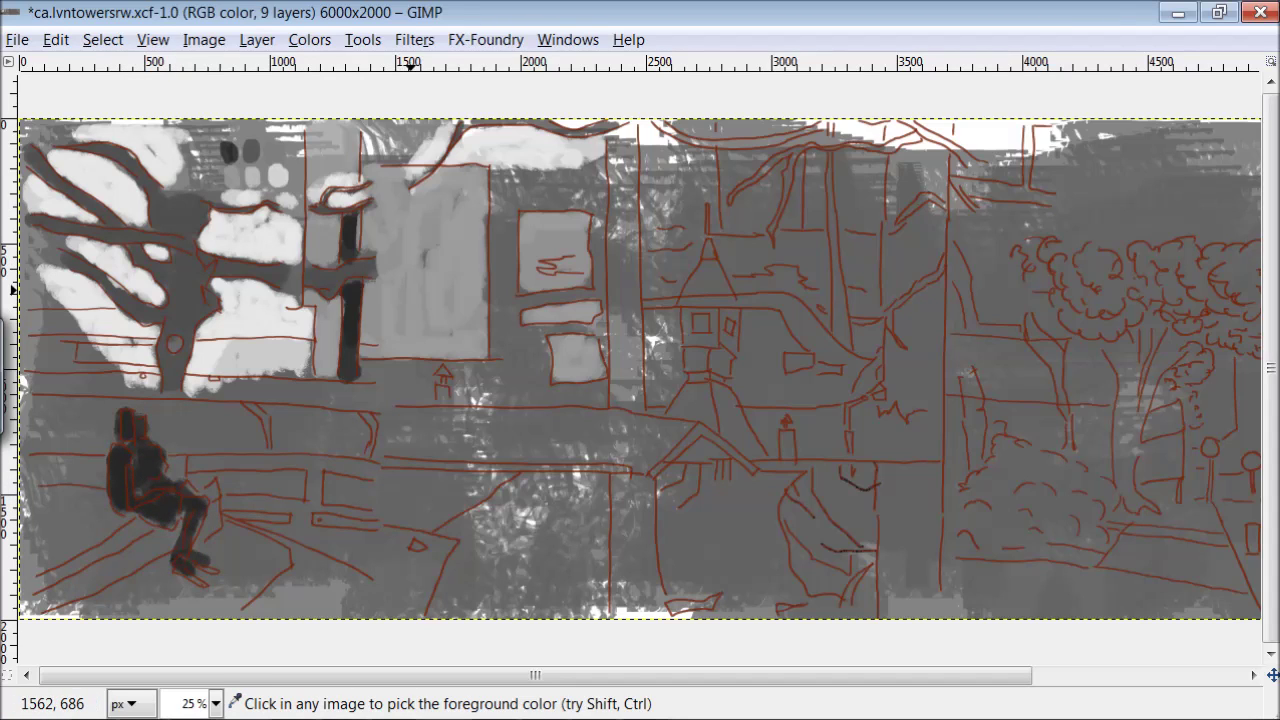
left_click(412, 290, "ctrl")
mouse_move(105, 512)
left_mouse_down()
mouse_move(88, 497)
mouse_move(88, 526)
mouse_move(55, 570)
left_mouse_up()
mouse_move(166, 538)
left_mouse_down()
mouse_move(91, 588)
mouse_move(45, 600)
left_mouse_up()
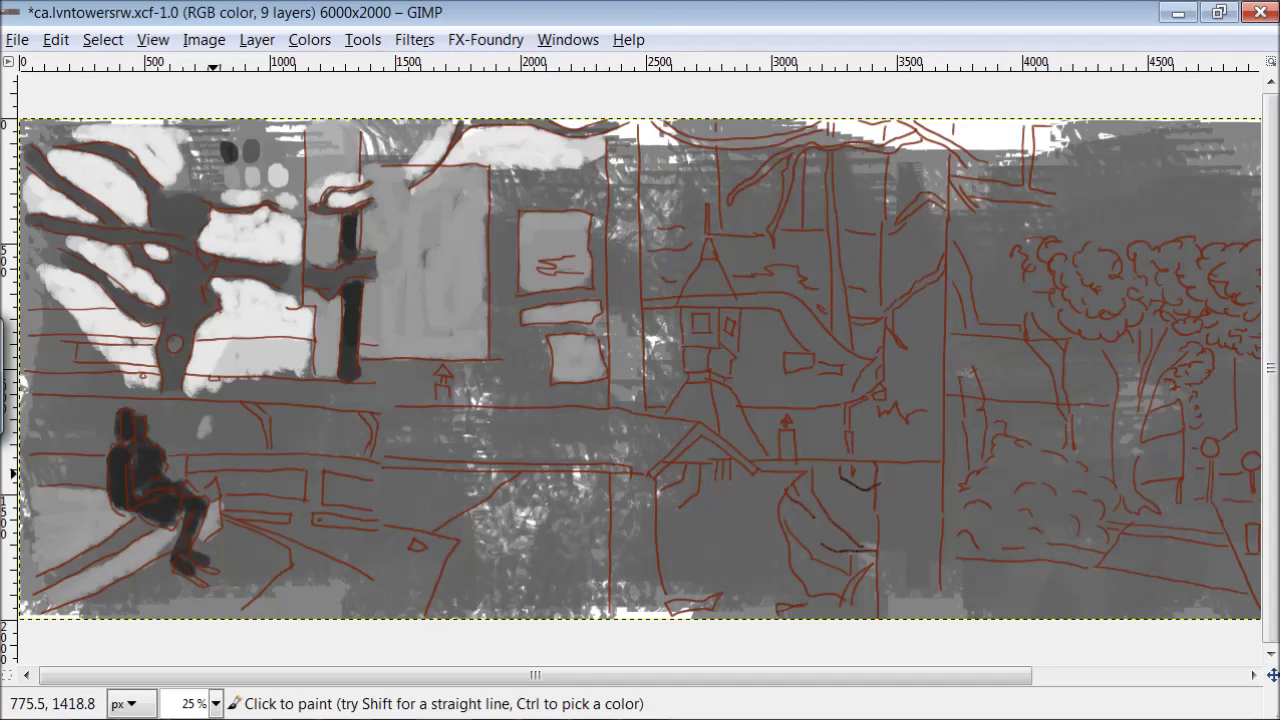
key("ctrl")
left_click(290, 273, "ctrl")
left_click_drag(145, 534, 52, 580)
left_click_drag(106, 545, 35, 590)
left_click_drag(136, 535, 156, 522)
mouse_move(236, 526)
left_mouse_down()
mouse_move(219, 547)
mouse_move(262, 585)
mouse_move(159, 583)
mouse_move(147, 600)
mouse_move(194, 595)
mouse_move(74, 611)
left_mouse_up()
Step: Paint the middle band and the dark central column light grey
mouse_move(60, 432)
left_mouse_down()
mouse_move(157, 409)
mouse_move(224, 412)
mouse_move(222, 427)
mouse_move(354, 412)
mouse_move(290, 446)
left_mouse_up()
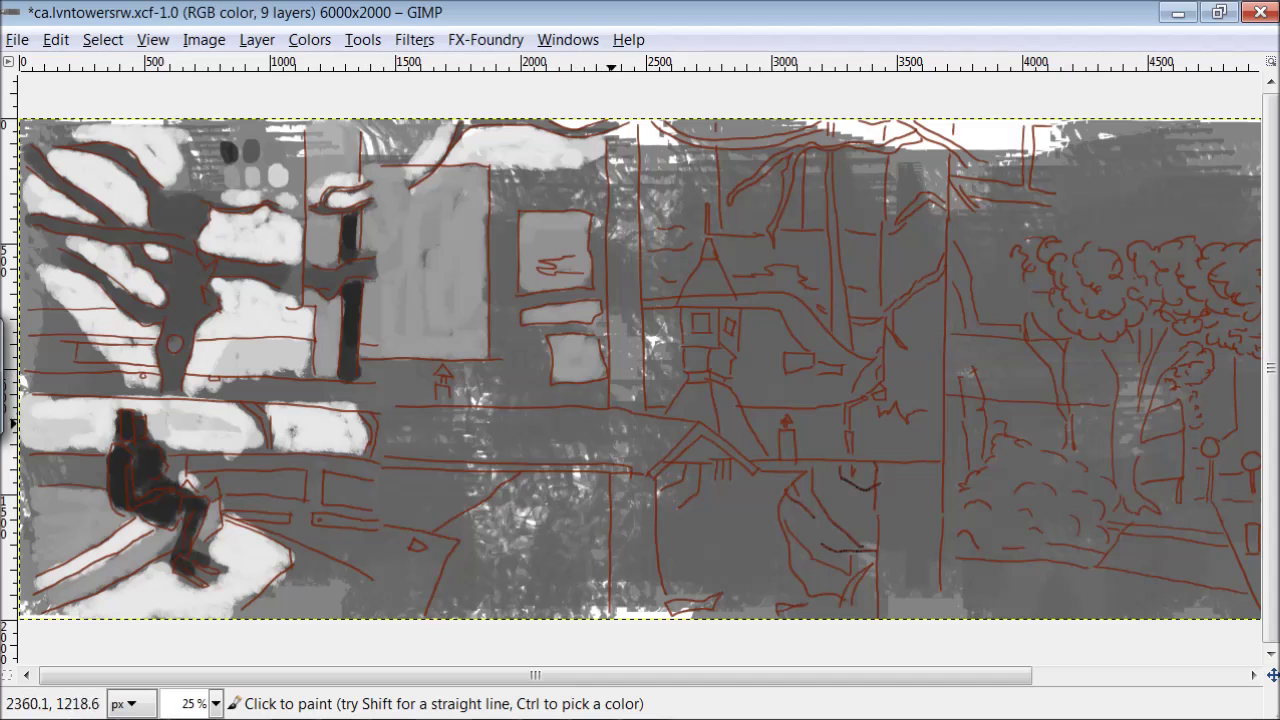
mouse_move(663, 443)
left_mouse_down()
mouse_move(592, 417)
mouse_move(503, 453)
mouse_move(446, 421)
mouse_move(391, 424)
left_mouse_up()
left_click_drag(623, 413, 440, 414)
mouse_move(652, 472)
left_mouse_down()
mouse_move(733, 454)
mouse_move(760, 466)
left_mouse_up()
left_click_drag(640, 468, 392, 461)
mouse_move(668, 361)
left_mouse_down()
mouse_move(634, 177)
mouse_move(615, 188)
mouse_move(627, 165)
mouse_move(623, 379)
mouse_move(645, 512)
mouse_move(624, 503)
mouse_move(622, 605)
left_mouse_up()
Step: Sample a dark tone and fill the clock tower from its top down to its base
key("o")
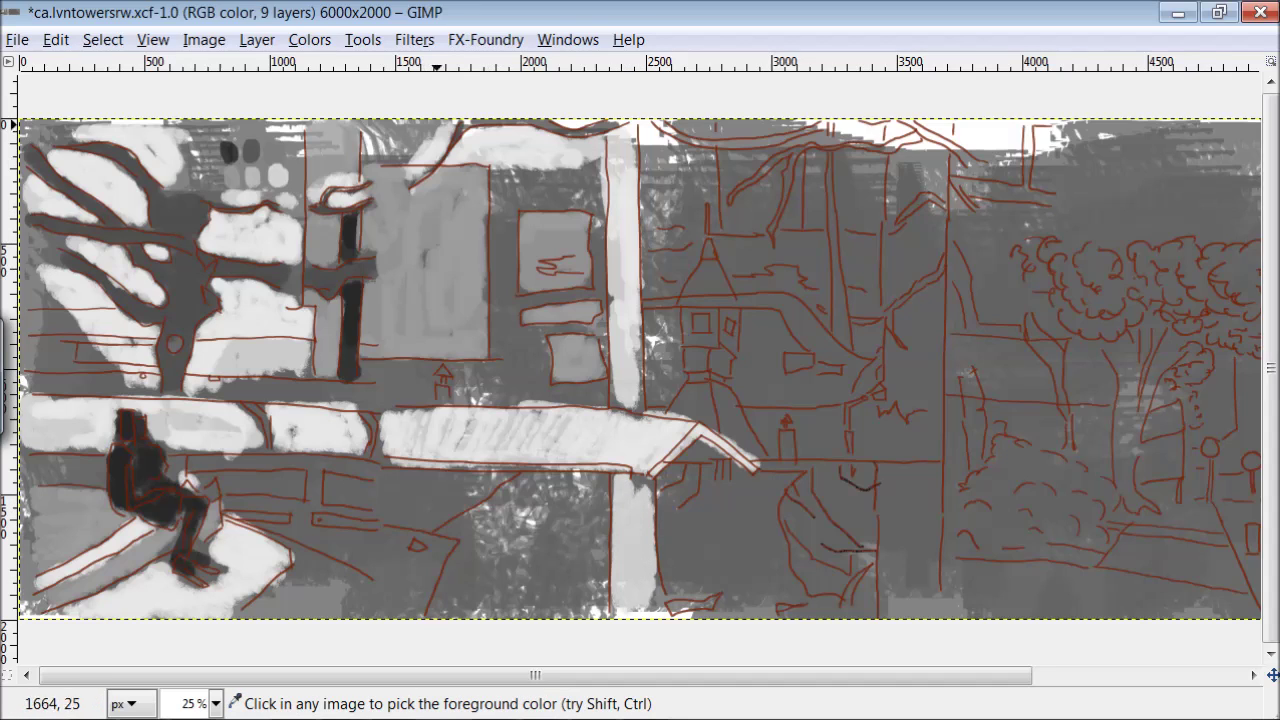
left_click(360, 246, "ctrl")
left_click_drag(722, 292, 707, 278)
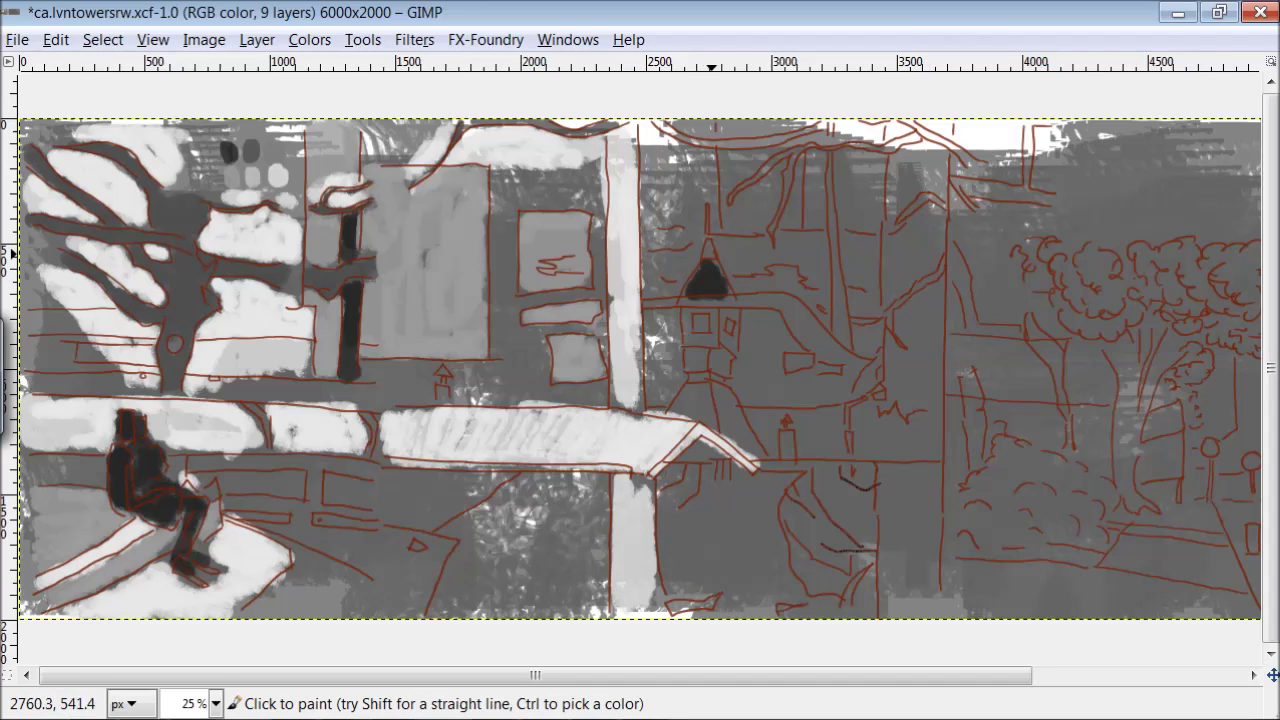
left_click_drag(691, 342, 754, 449)
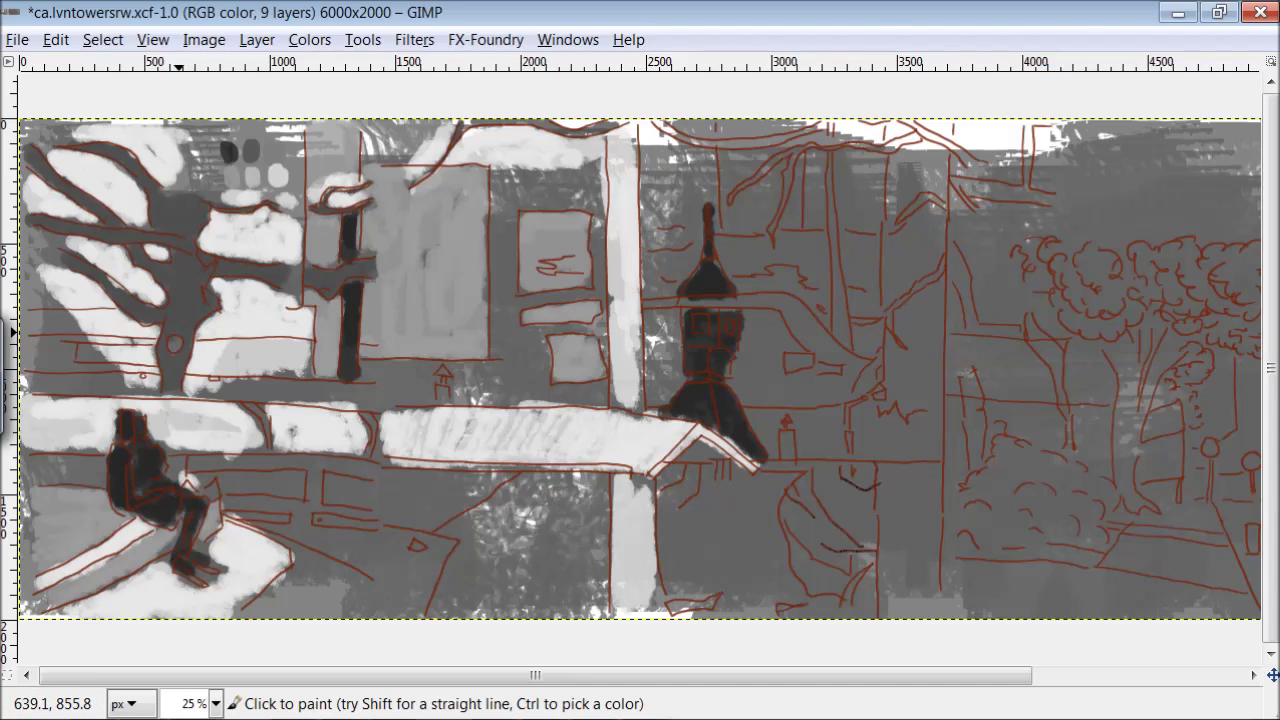
Step: Sample a darker grey and shade the right building, upper branches and right tree trunk
key("ctrl")
left_click(219, 311, "ctrl")
left_click_drag(798, 318, 807, 322)
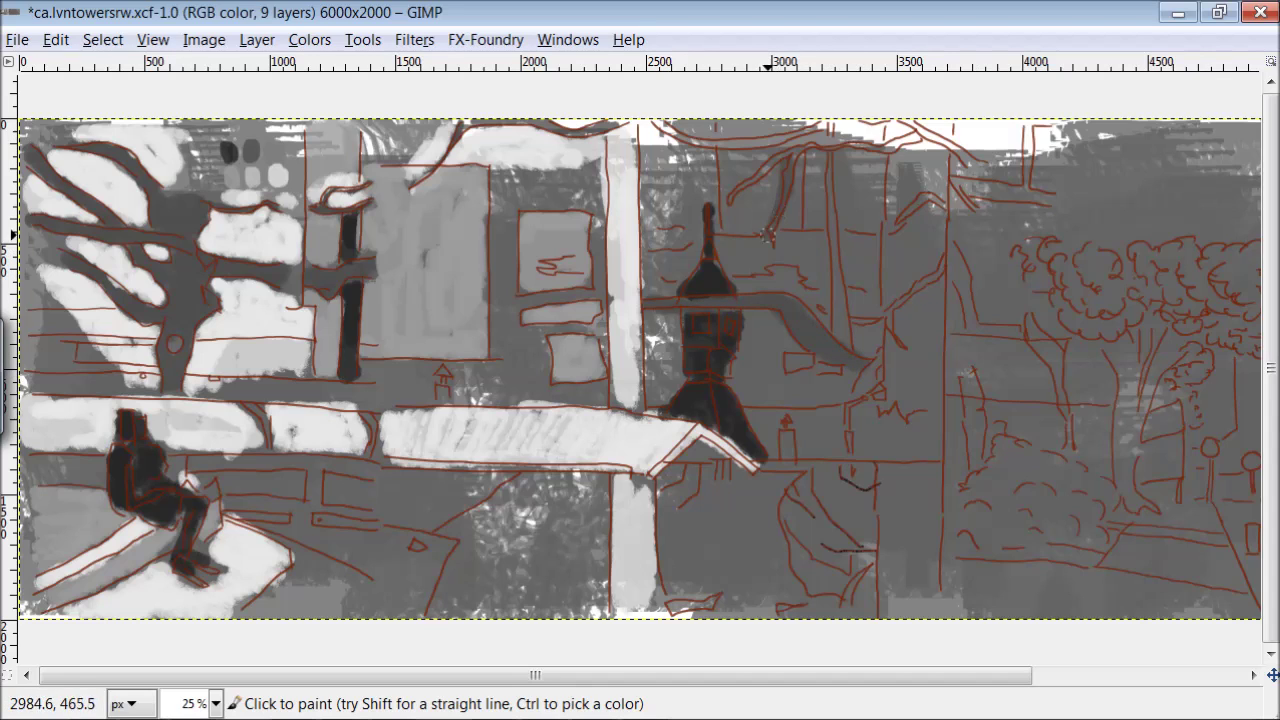
mouse_move(768, 236)
left_mouse_down()
mouse_move(822, 145)
mouse_move(662, 128)
left_mouse_up()
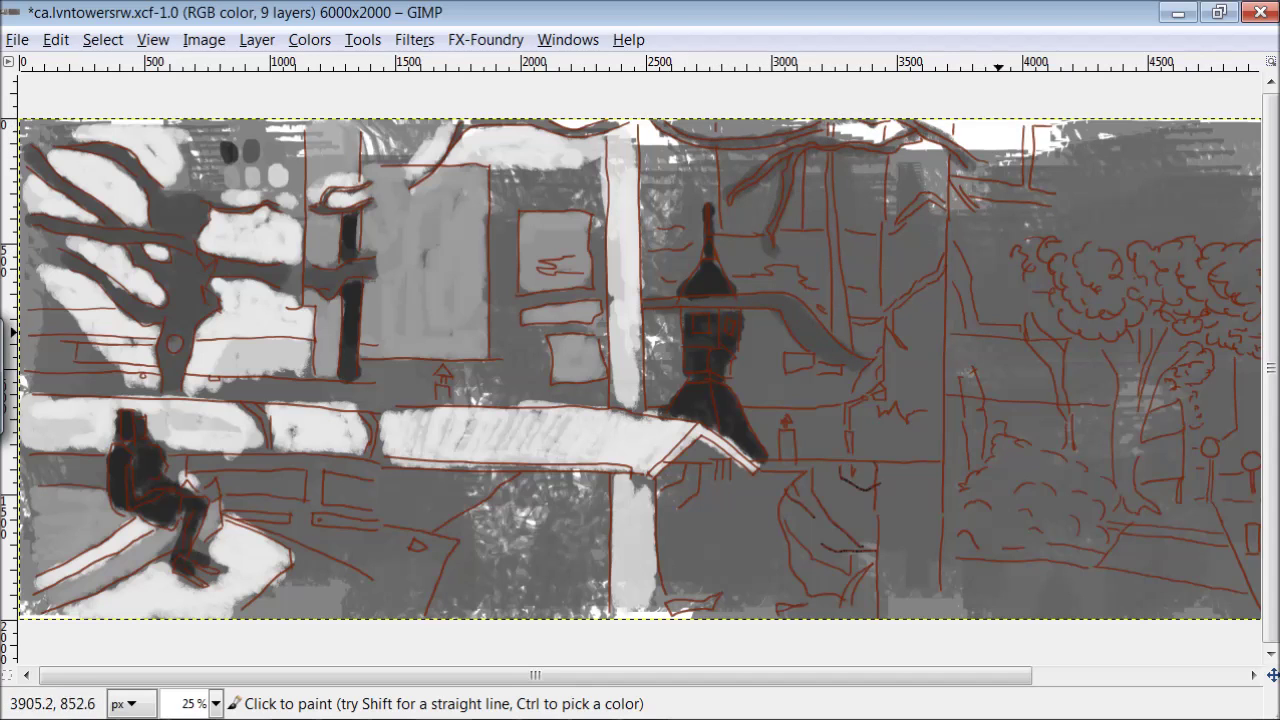
left_click_drag(1043, 336, 1072, 445)
left_click_drag(938, 260, 893, 296)
left_click_drag(929, 187, 888, 226)
left_click_drag(1105, 342, 1127, 444)
left_click_drag(1168, 328, 1133, 464)
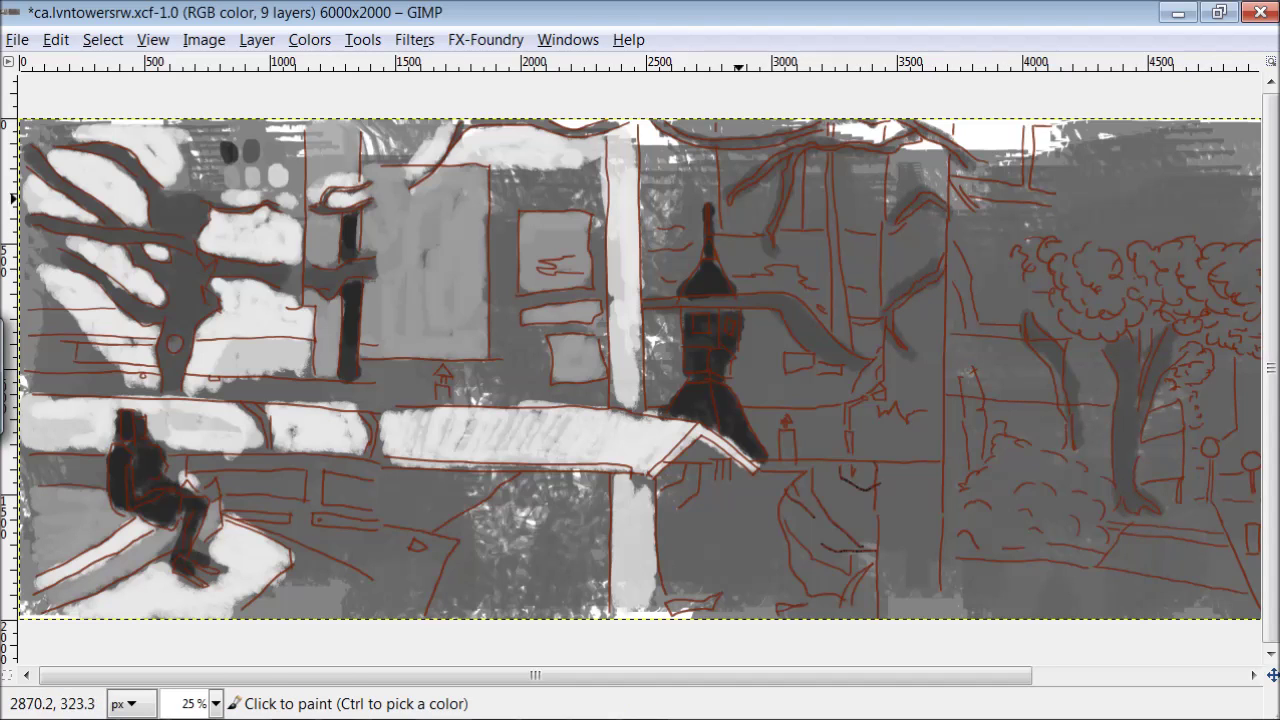
Step: Paint a white vertical pillar running the full height of the image
left_click_drag(838, 330, 826, 152)
mouse_move(922, 480)
left_mouse_down()
mouse_move(885, 541)
mouse_move(900, 516)
mouse_move(930, 605)
mouse_move(888, 600)
left_mouse_up()
mouse_move(932, 173)
left_mouse_down()
mouse_move(902, 188)
mouse_move(920, 157)
mouse_move(920, 221)
mouse_move(885, 285)
mouse_move(888, 274)
mouse_move(936, 356)
mouse_move(901, 365)
mouse_move(912, 414)
mouse_move(892, 448)
left_mouse_up()
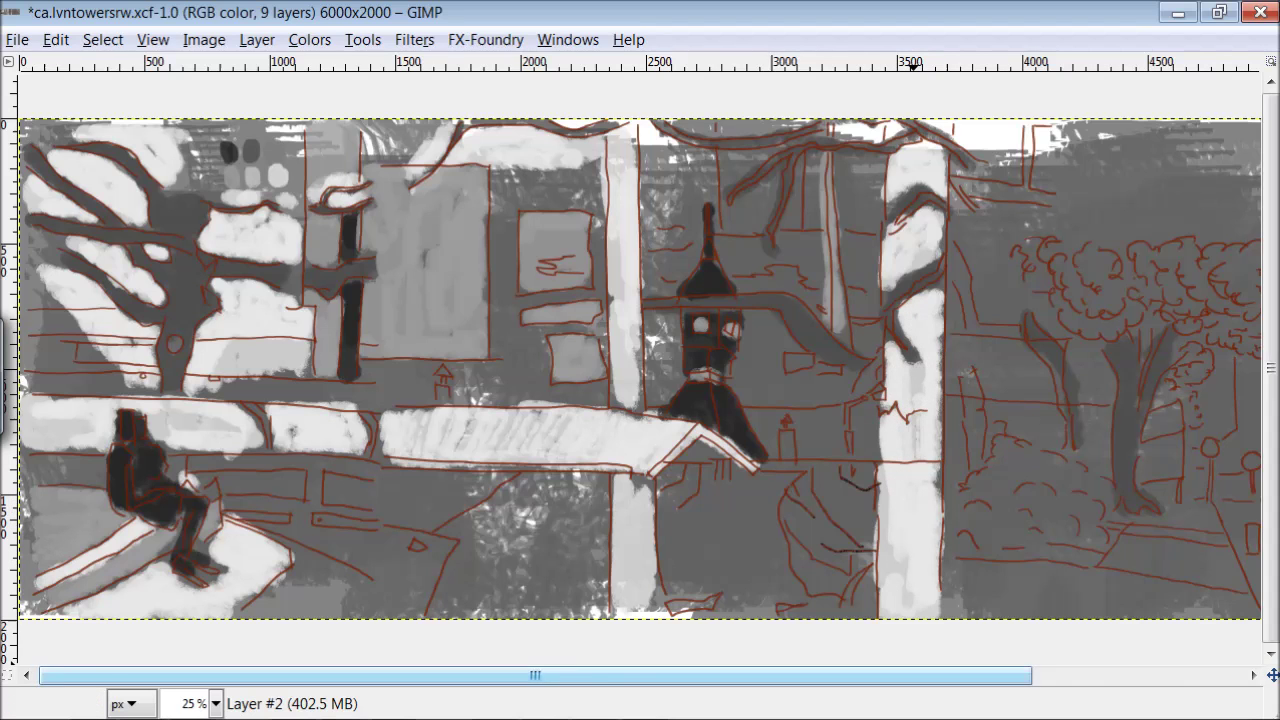
Step: Darken the bushes and the areas around the clock tower and pillar edge
scroll(936, 498, "right", 3)
scroll(930, 495, "right", 2)
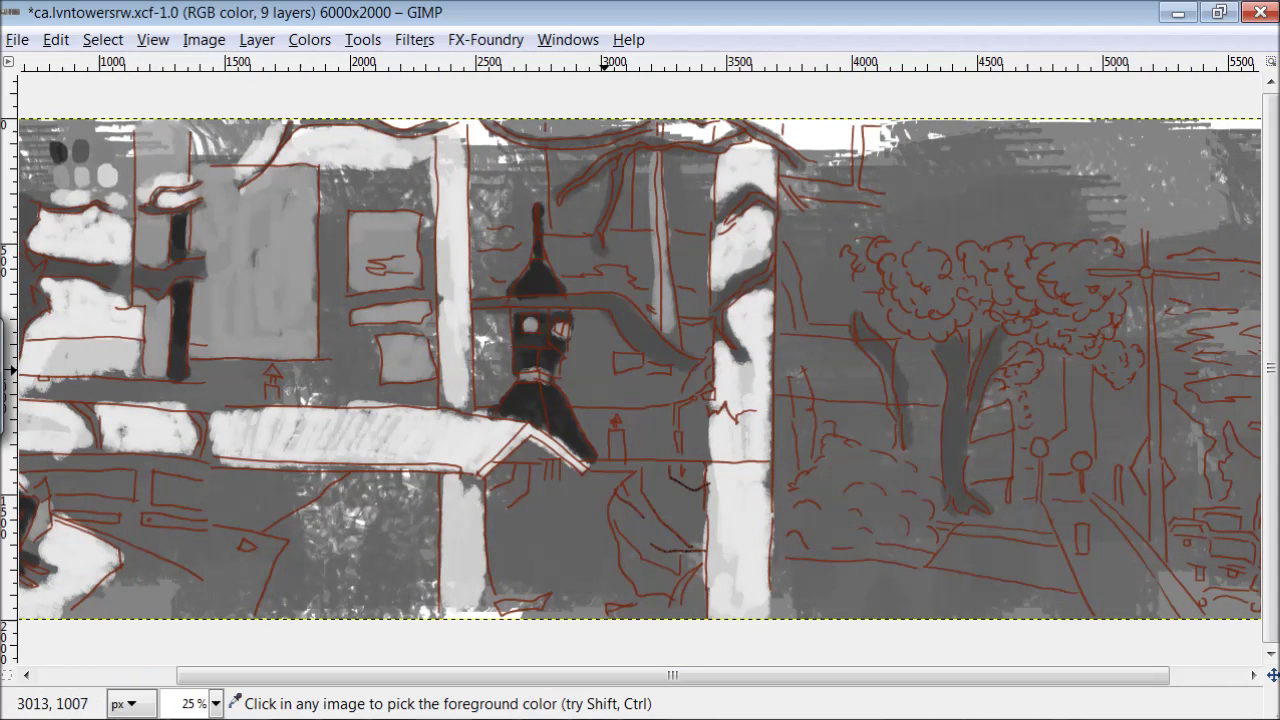
mouse_move(880, 525)
left_mouse_down()
mouse_move(939, 503)
mouse_move(927, 517)
mouse_move(863, 502)
mouse_move(844, 443)
mouse_move(790, 497)
mouse_move(822, 536)
mouse_move(909, 541)
left_mouse_up()
mouse_move(490, 334)
left_mouse_down()
mouse_move(483, 384)
mouse_move(496, 393)
left_mouse_up()
mouse_move(521, 248)
left_mouse_down()
mouse_move(486, 192)
mouse_move(506, 200)
mouse_move(530, 182)
mouse_move(579, 222)
mouse_move(581, 245)
mouse_move(643, 241)
mouse_move(633, 290)
left_mouse_up()
mouse_move(576, 370)
left_mouse_down()
mouse_move(604, 363)
mouse_move(689, 390)
left_mouse_up()
left_click_drag(688, 170, 688, 340)
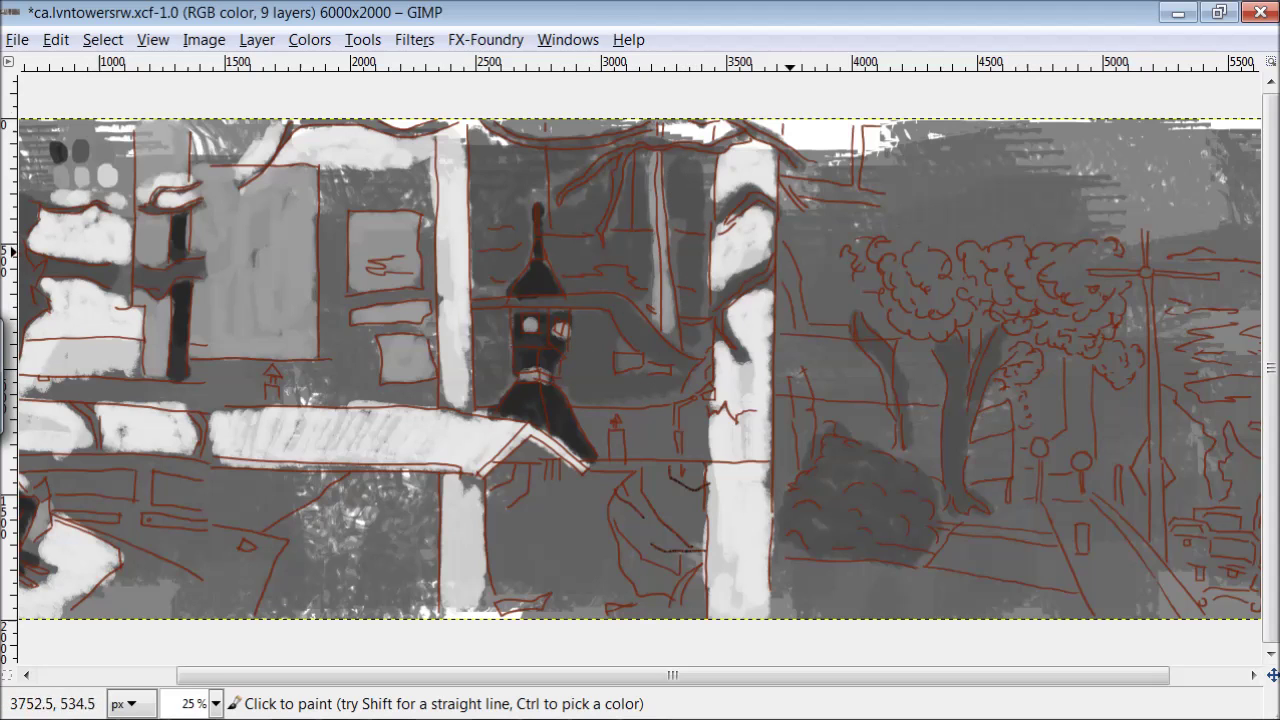
Step: Sample a light tone from the top-left and lighten the bush and tree crown
left_click(81, 183, "ctrl")
mouse_move(862, 520)
left_mouse_down()
mouse_move(896, 491)
mouse_move(846, 548)
mouse_move(807, 473)
mouse_move(820, 525)
left_mouse_up()
mouse_move(935, 325)
left_mouse_down()
mouse_move(880, 248)
mouse_move(928, 204)
mouse_move(1042, 244)
mouse_move(991, 286)
mouse_move(1061, 353)
mouse_move(1117, 190)
mouse_move(1012, 163)
mouse_move(1113, 358)
mouse_move(1046, 363)
mouse_move(990, 265)
left_mouse_up()
scroll(850, 660, "left", 1)
scroll(541, 124, "left", 4)
Step: Lighten the lower-left and lower-middle ground and the area right of the tower roof
mouse_move(594, 578)
left_mouse_down()
mouse_move(582, 596)
mouse_move(502, 579)
mouse_move(459, 551)
mouse_move(539, 514)
left_mouse_up()
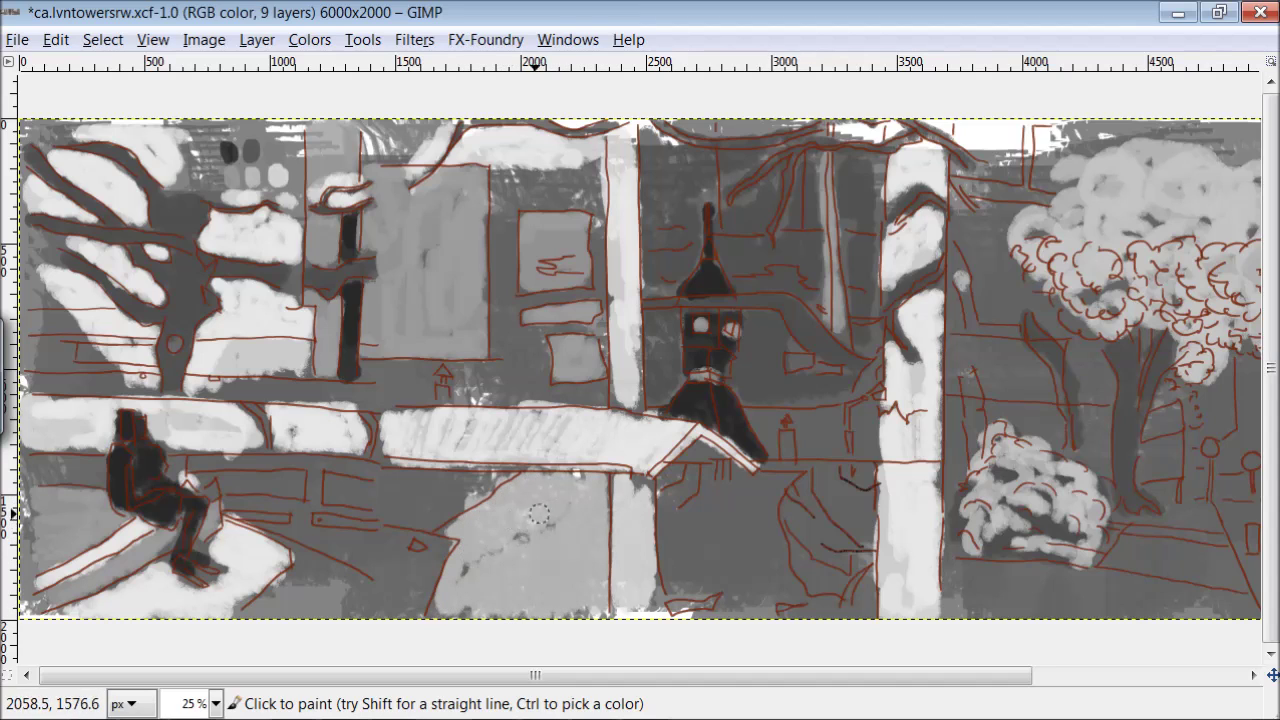
mouse_move(375, 565)
left_mouse_down()
mouse_move(288, 550)
mouse_move(341, 618)
mouse_move(370, 613)
left_mouse_up()
mouse_move(455, 507)
left_mouse_down()
mouse_move(411, 520)
mouse_move(292, 479)
mouse_move(185, 473)
mouse_move(256, 455)
mouse_move(338, 409)
mouse_move(53, 462)
mouse_move(402, 569)
mouse_move(277, 508)
mouse_move(383, 589)
left_mouse_up()
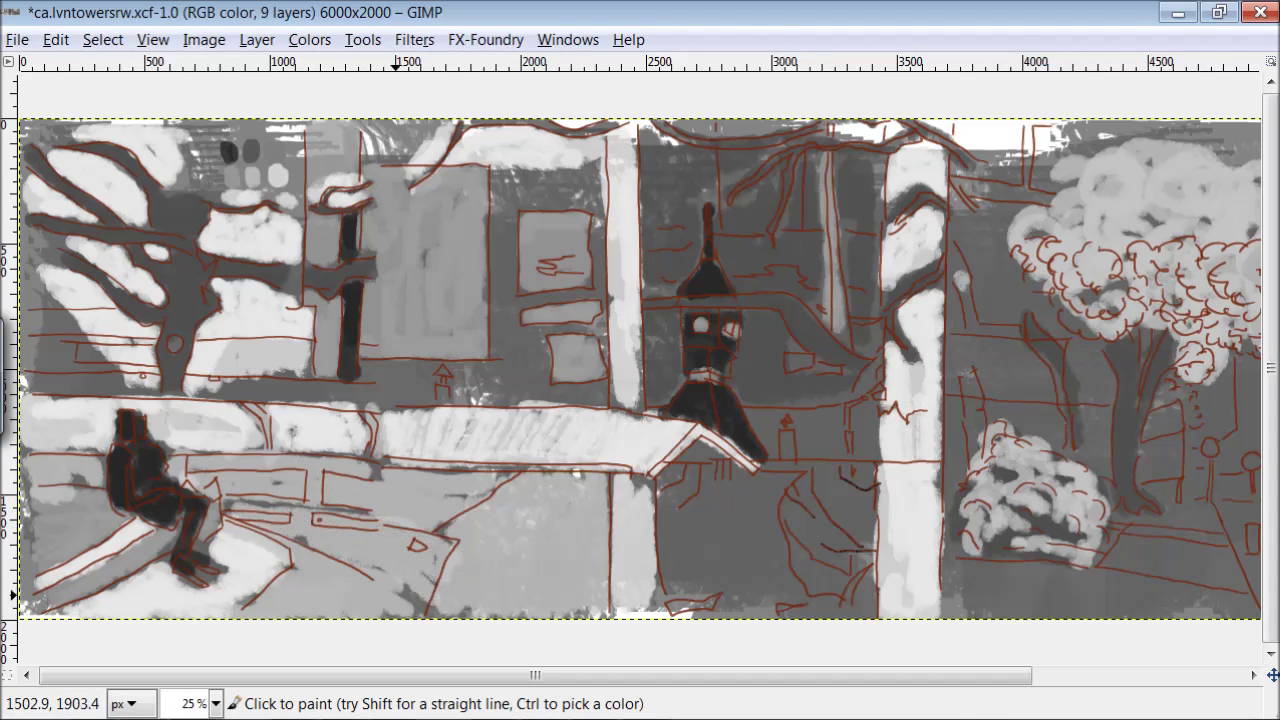
mouse_move(737, 481)
left_mouse_down()
mouse_move(671, 506)
mouse_move(694, 598)
mouse_move(744, 597)
left_mouse_up()
mouse_move(862, 412)
left_mouse_down()
mouse_move(778, 432)
mouse_move(824, 452)
left_mouse_up()
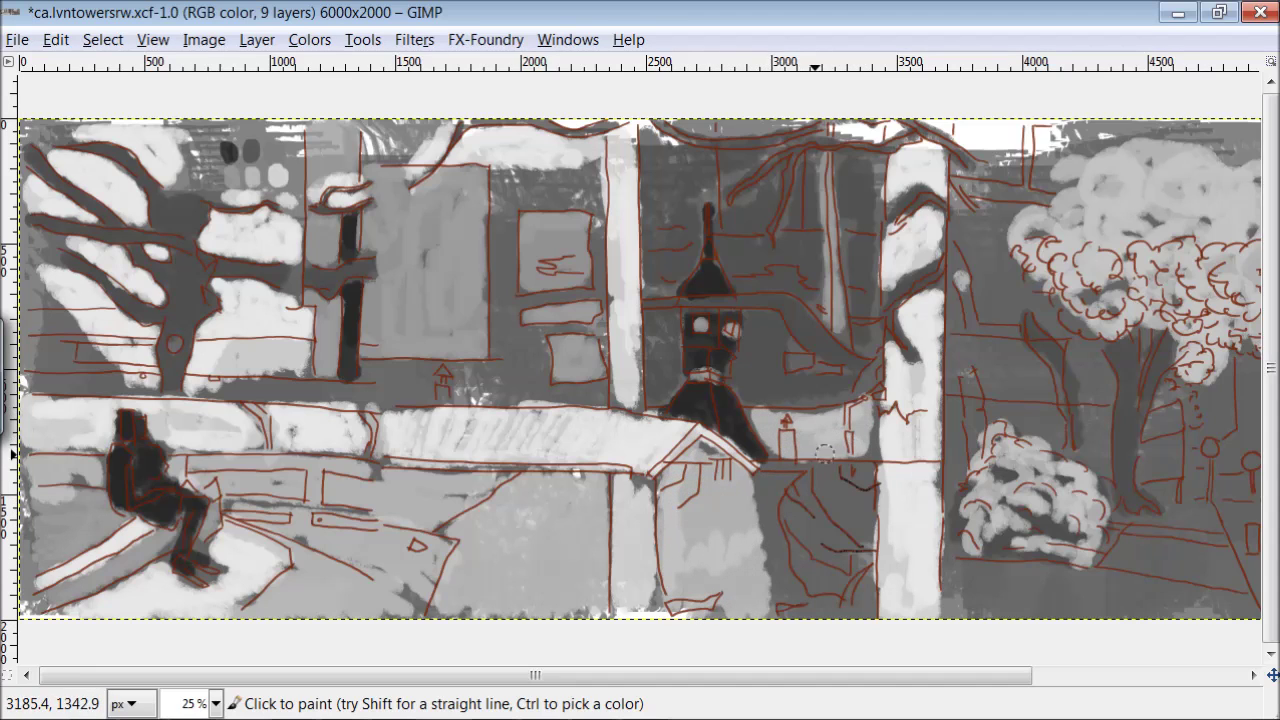
Step: Sample a darker grey and paint the area below the roof with it
key("ctrl")
left_click(772, 315, "ctrl")
mouse_move(855, 515)
left_mouse_down()
mouse_move(855, 585)
mouse_move(806, 567)
mouse_move(775, 479)
mouse_move(812, 512)
left_mouse_up()
Step: Lighten the dark road at the lower right
scroll(810, 514, "right", 2)
scroll(810, 514, "right", 1)
left_click_drag(1160, 540, 1125, 595)
mouse_move(1120, 545)
left_mouse_down()
mouse_move(1180, 605)
mouse_move(1095, 615)
mouse_move(1185, 625)
left_mouse_up()
left_click_drag(1140, 545, 1128, 536)
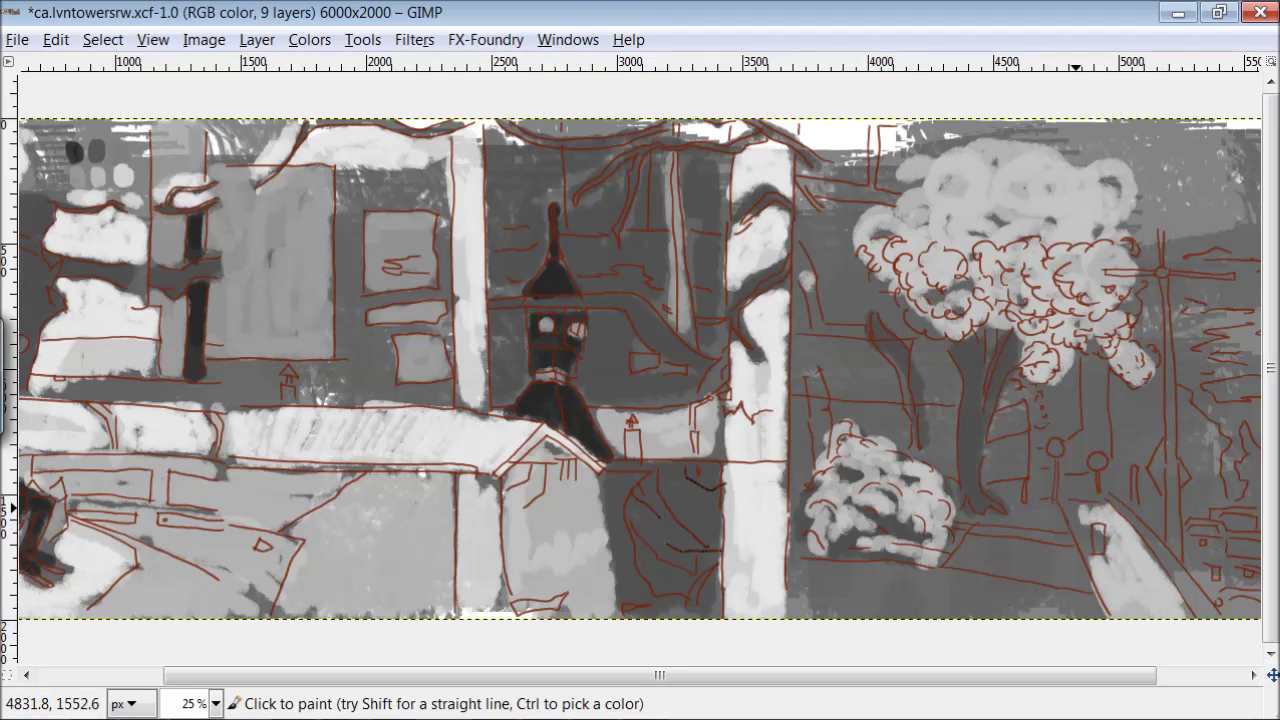
mouse_move(1098, 578)
left_mouse_down()
mouse_move(990, 544)
mouse_move(1090, 590)
left_mouse_up()
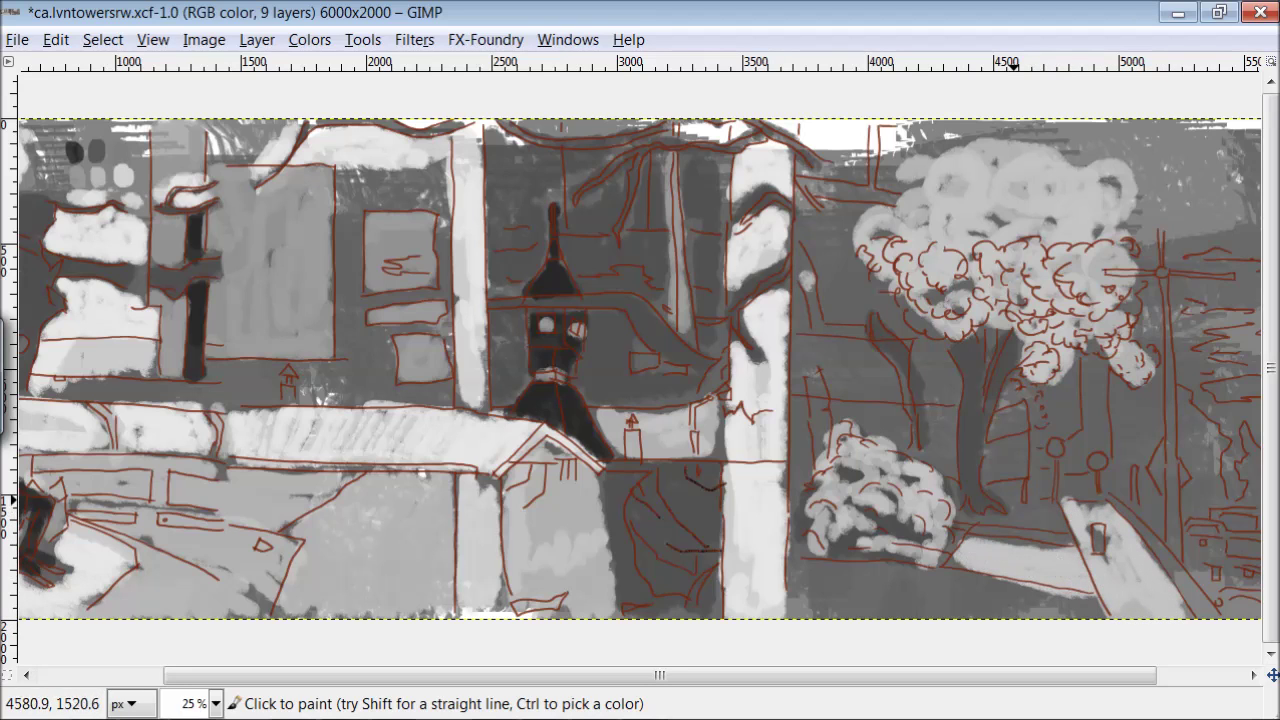
left_click_drag(1059, 500, 1045, 516)
scroll(1100, 470, "right", 2)
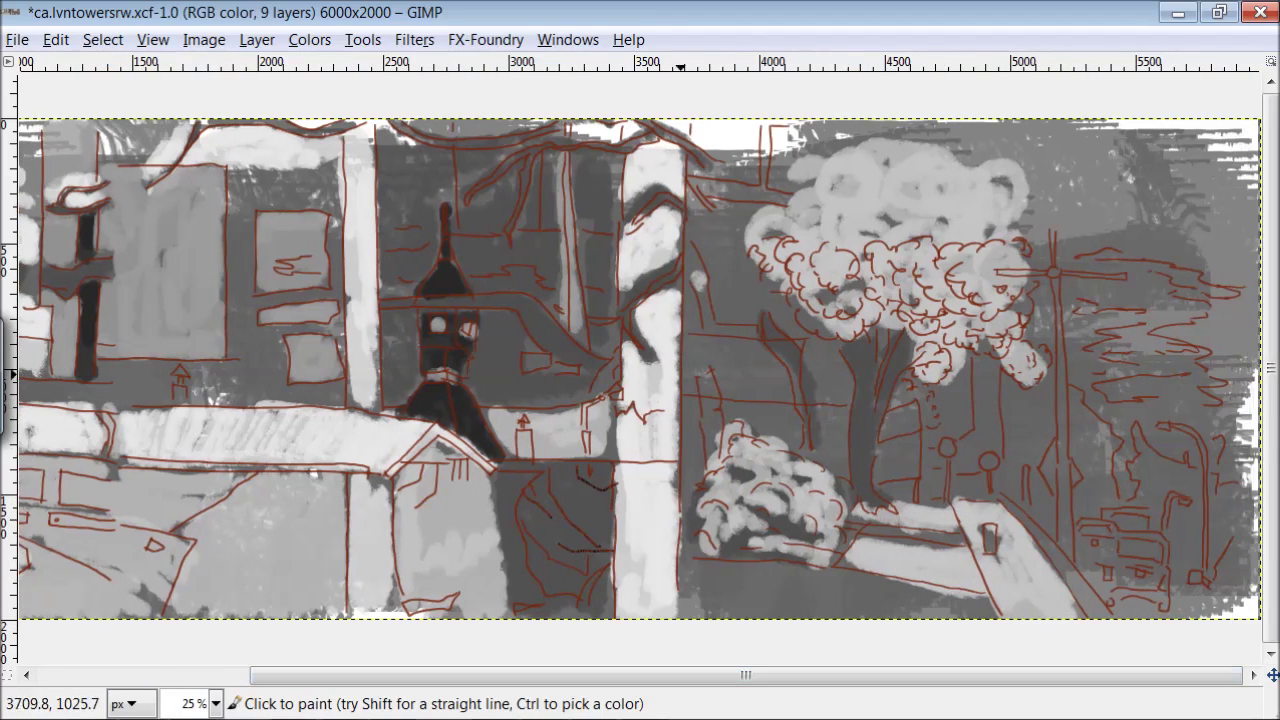
Step: Sample a dark grey and darken the right sky, utility pole and lamp post
left_click(483, 345, "ctrl")
mouse_move(1090, 340)
left_mouse_down()
mouse_move(1214, 329)
mouse_move(1152, 270)
mouse_move(1146, 240)
mouse_move(1247, 294)
mouse_move(1070, 313)
mouse_move(1144, 410)
mouse_move(1088, 400)
mouse_move(1080, 350)
left_mouse_up()
mouse_move(1008, 489)
left_mouse_down()
mouse_move(1043, 391)
mouse_move(1032, 334)
left_mouse_up()
left_click_drag(961, 376, 957, 407)
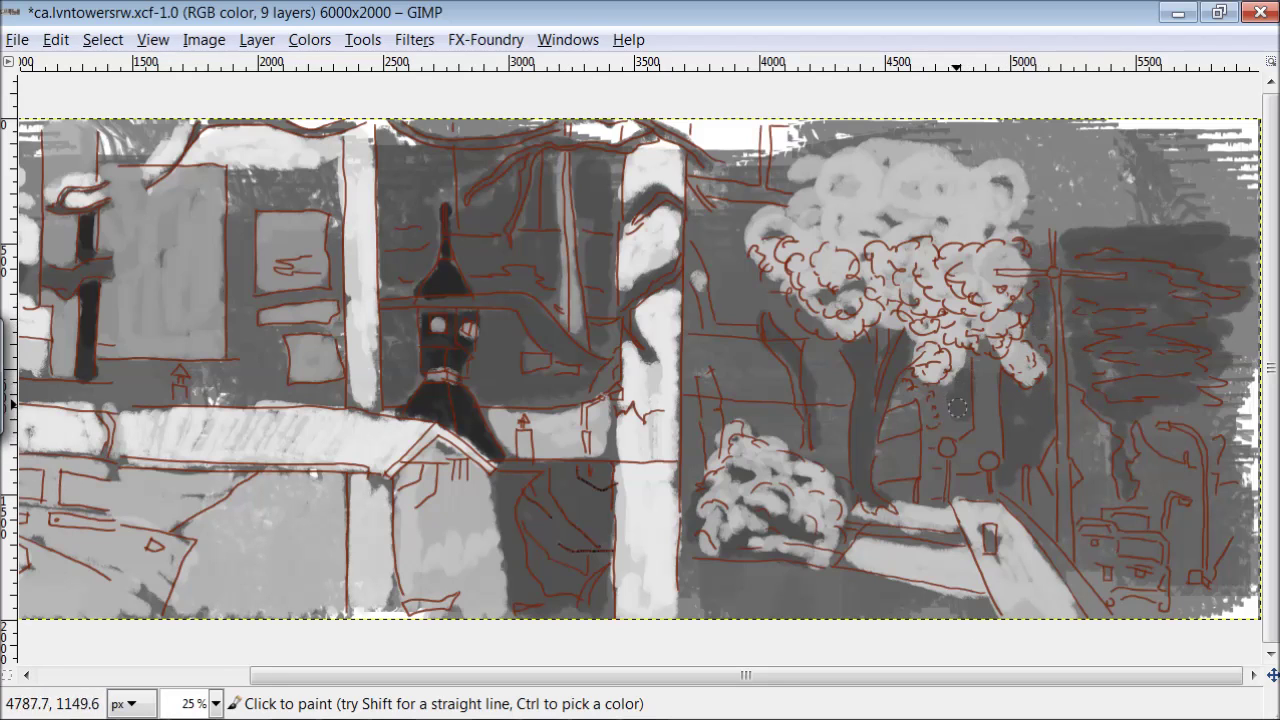
mouse_move(1174, 407)
left_mouse_down()
mouse_move(1228, 334)
mouse_move(1187, 223)
left_mouse_up()
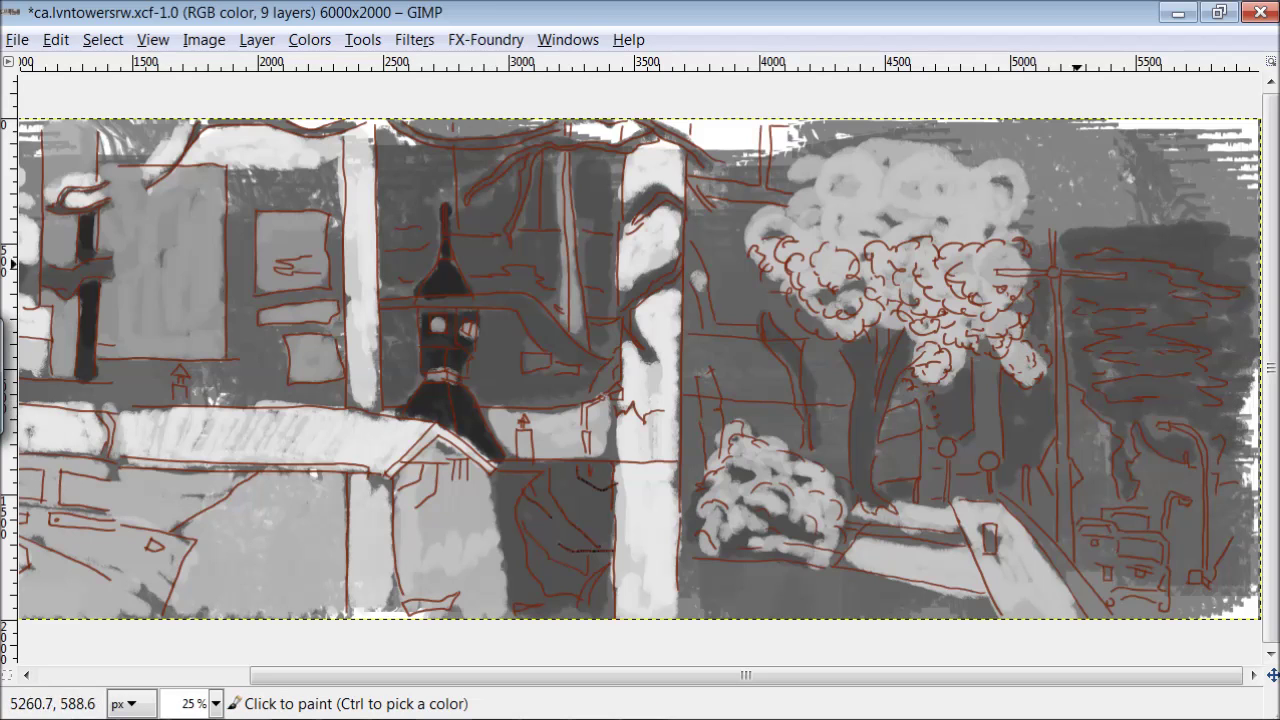
left_click_drag(1052, 242, 1066, 550)
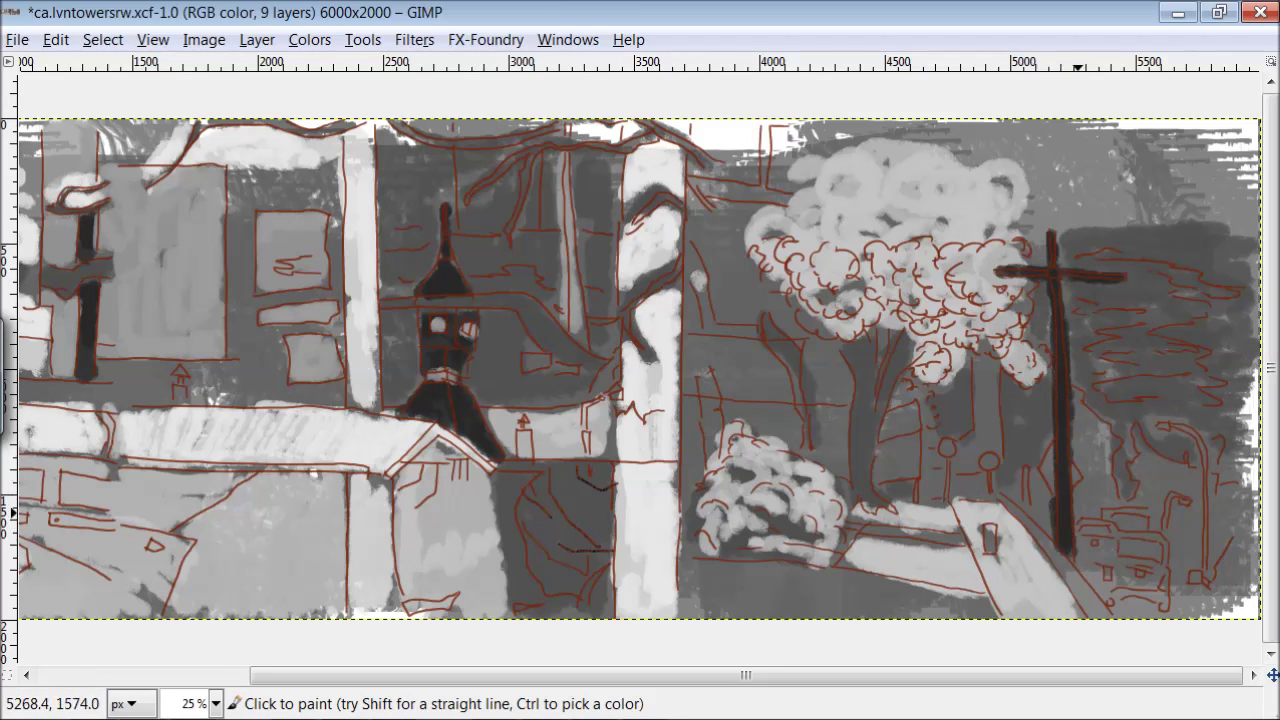
left_click_drag(1205, 434, 1200, 582)
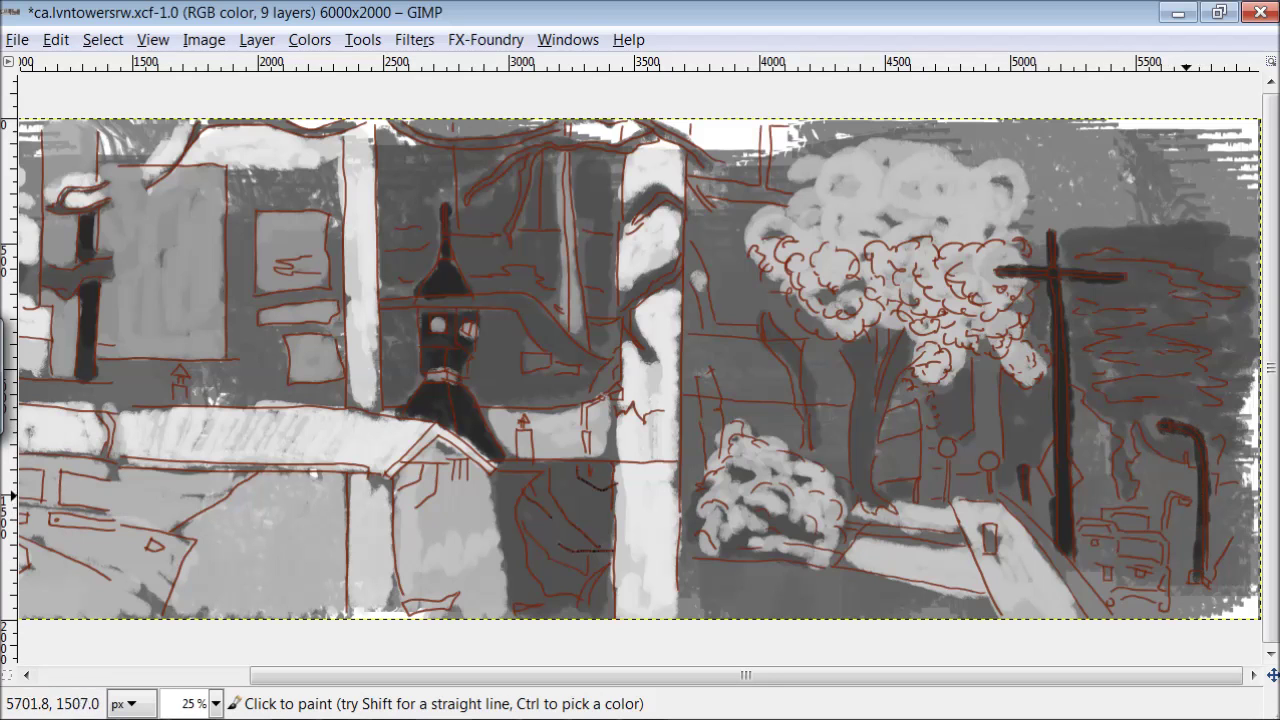
Step: Add light grey touches to the small houses, cross post, tree trunks and lower ground
scroll(600, 380, "left", 3)
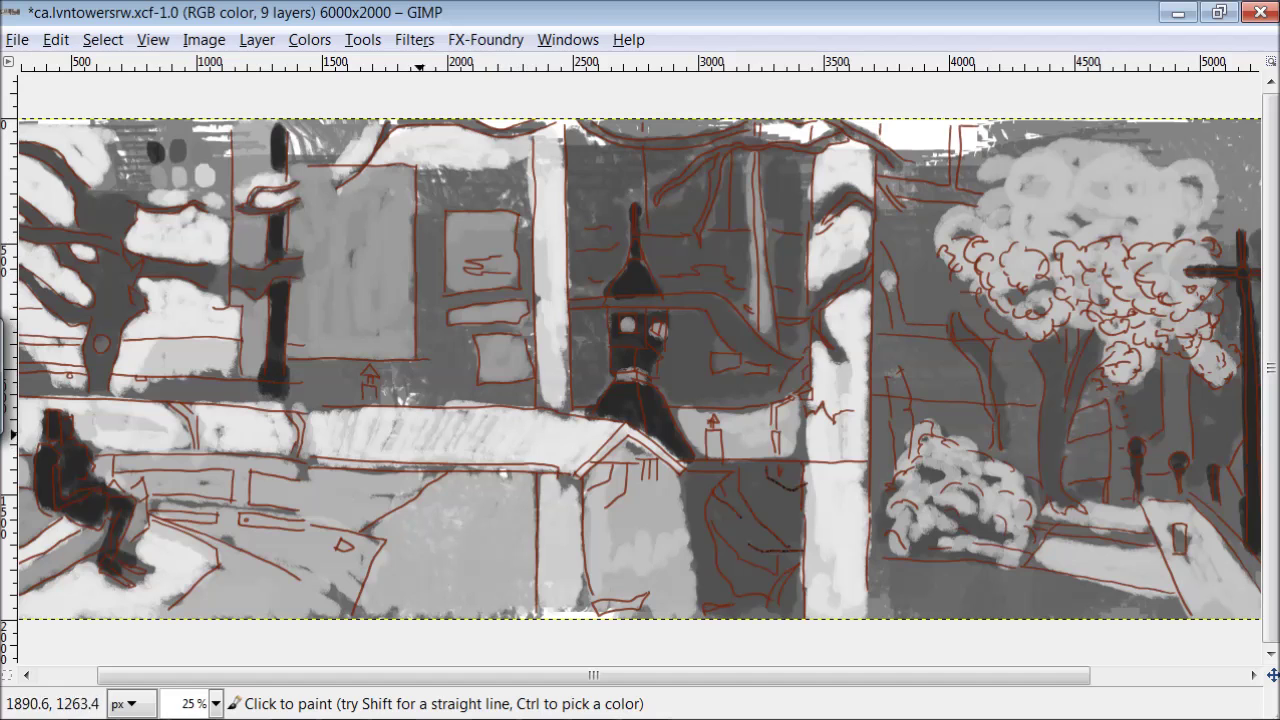
scroll(670, 652, "right", 3)
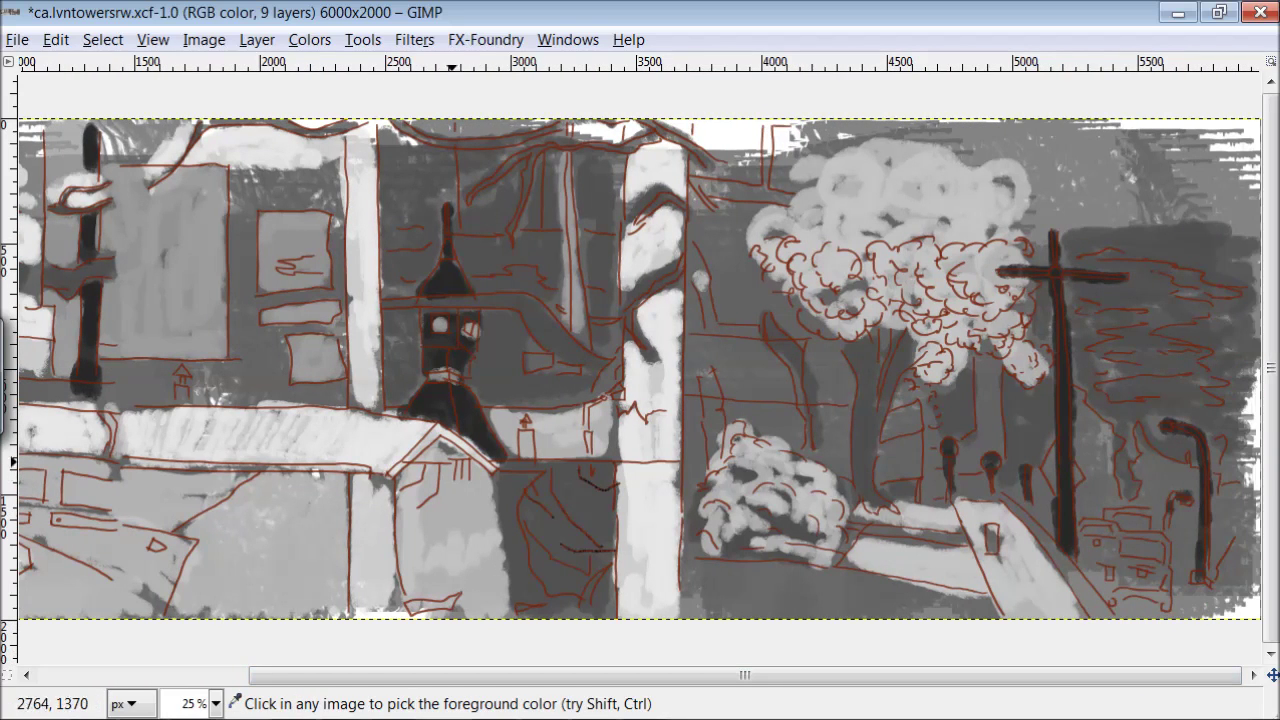
mouse_move(1150, 532)
left_mouse_down()
mouse_move(1151, 564)
mouse_move(1144, 510)
mouse_move(1094, 539)
left_mouse_up()
mouse_move(1072, 331)
left_mouse_down()
mouse_move(1087, 510)
mouse_move(1040, 515)
left_mouse_up()
mouse_move(988, 388)
left_mouse_down()
mouse_move(973, 443)
mouse_move(818, 367)
mouse_move(697, 368)
left_mouse_up()
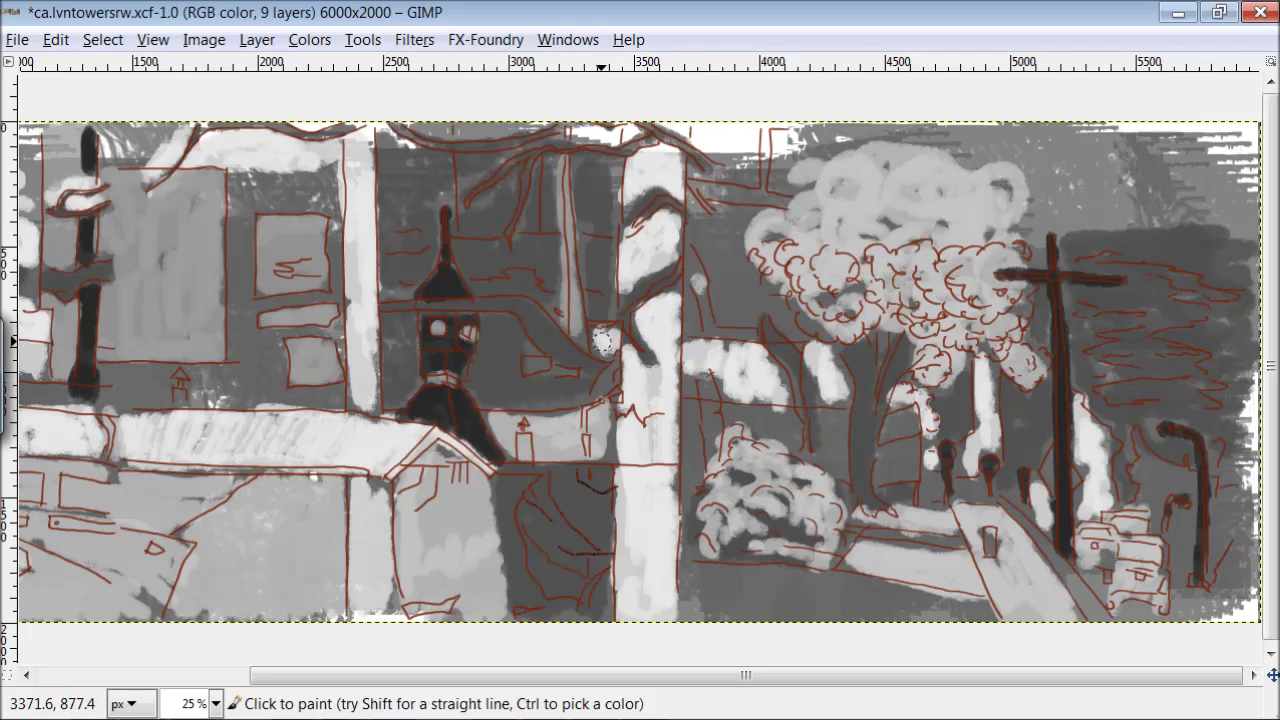
left_click_drag(553, 305, 475, 289)
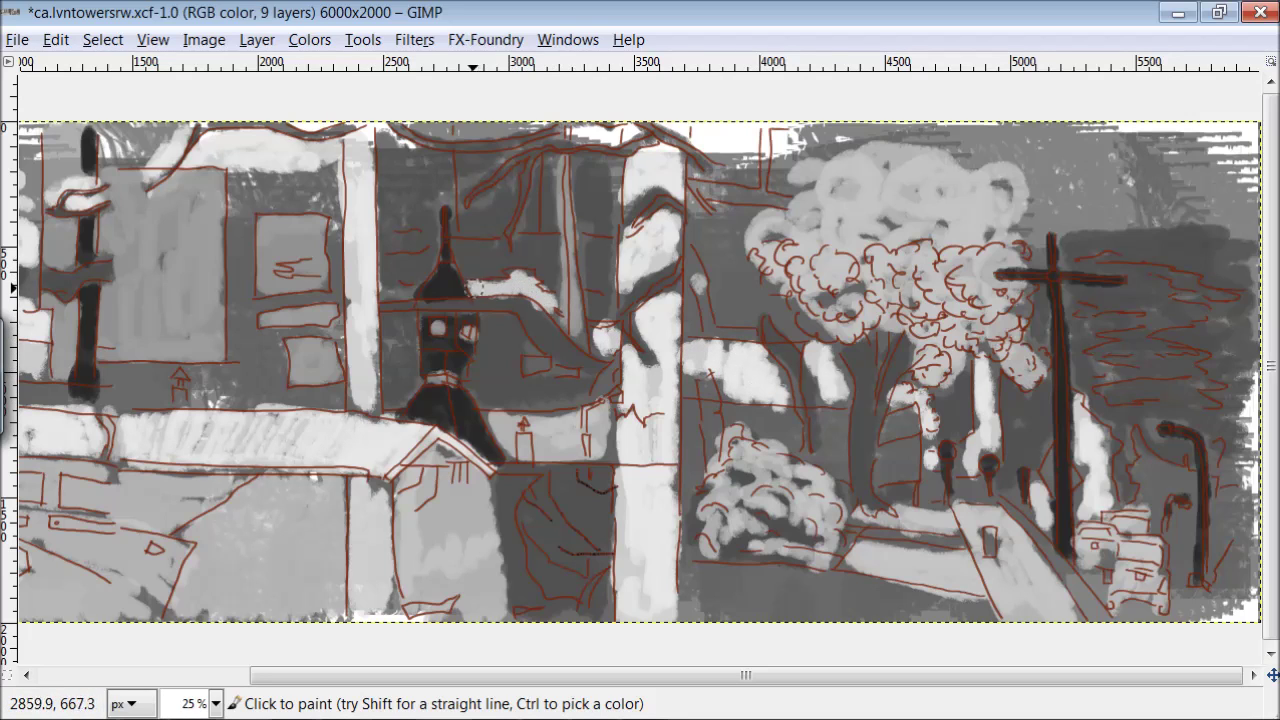
mouse_move(532, 480)
left_mouse_down()
mouse_move(597, 546)
mouse_move(563, 576)
mouse_move(603, 589)
left_mouse_up()
left_click_drag(692, 555, 841, 567)
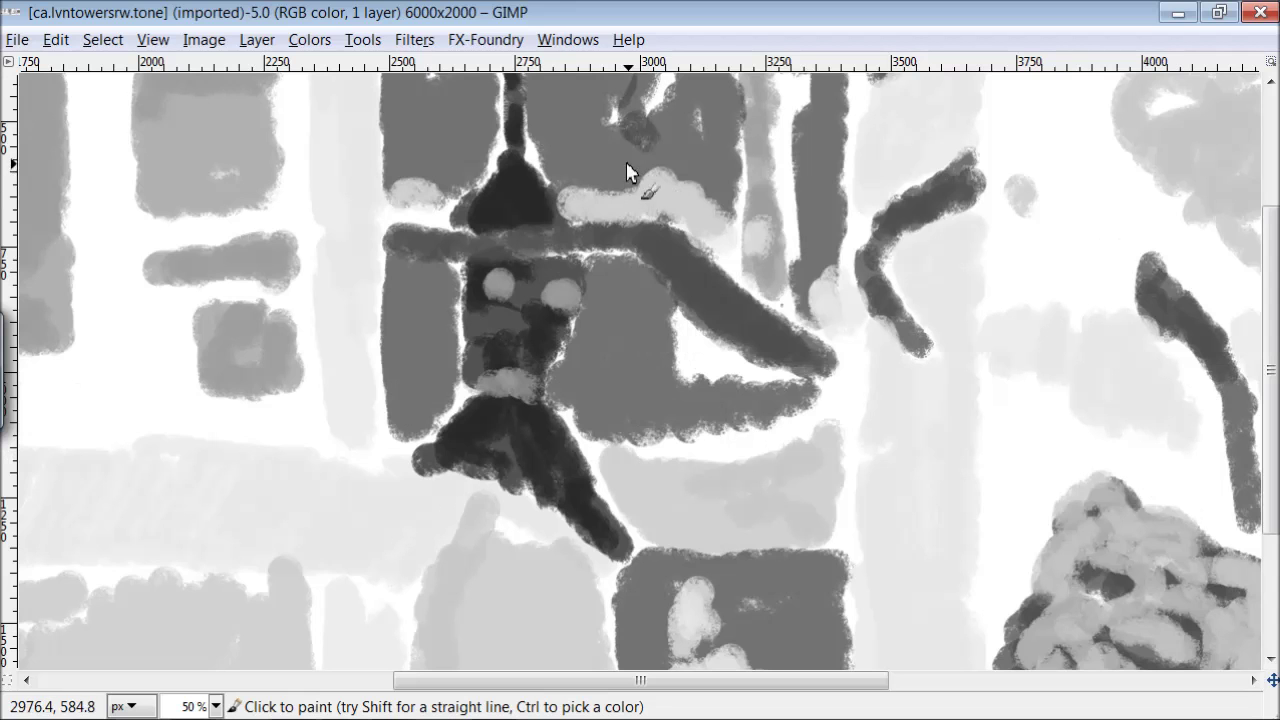
Step: Handwrite 'Color doesnt get recorded.' in red, undoing a stray letter
left_click_drag(640, 162, 645, 222)
left_click_drag(690, 185, 740, 235)
left_click_drag(775, 190, 773, 192)
left_click_drag(802, 240, 835, 195)
mouse_move(935, 200)
left_mouse_down()
mouse_move(945, 245)
mouse_move(1150, 240)
left_mouse_up()
mouse_move(660, 290)
left_mouse_down()
mouse_move(630, 350)
mouse_move(860, 330)
left_mouse_up()
left_click_drag(870, 320, 990, 332)
mouse_move(1030, 340)
left_mouse_down()
mouse_move(1055, 375)
mouse_move(1115, 375)
left_mouse_up()
left_click_drag(1135, 370, 1138, 374)
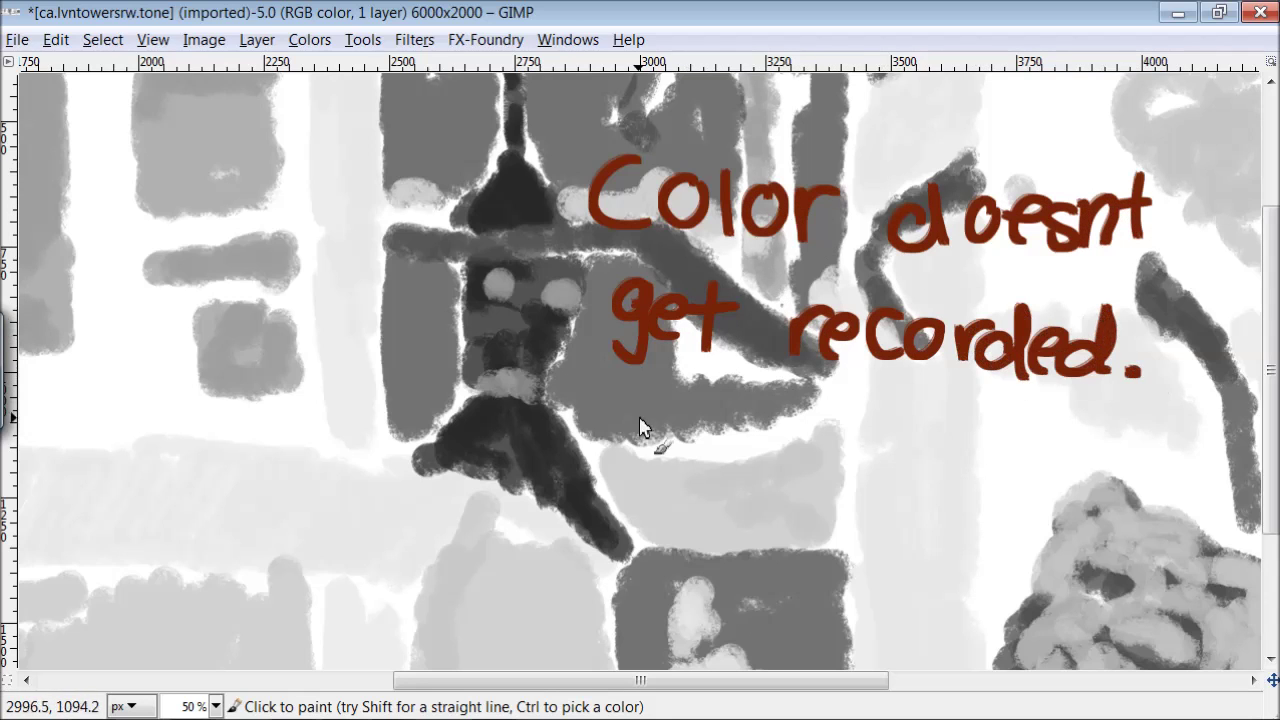
left_click_drag(650, 415, 655, 460)
key("ctrl+z")
Step: Handwrite 'Heres the color:' in red on the third line
mouse_move(618, 408)
left_mouse_down()
mouse_move(620, 480)
mouse_move(660, 480)
left_mouse_up()
left_click_drag(675, 455, 775, 485)
mouse_move(850, 420)
left_mouse_down()
mouse_move(905, 490)
mouse_move(945, 490)
left_mouse_up()
left_click_drag(1128, 458, 1126, 462)
left_click_drag(1148, 488, 1172, 462)
left_click_drag(1200, 432, 1203, 446)
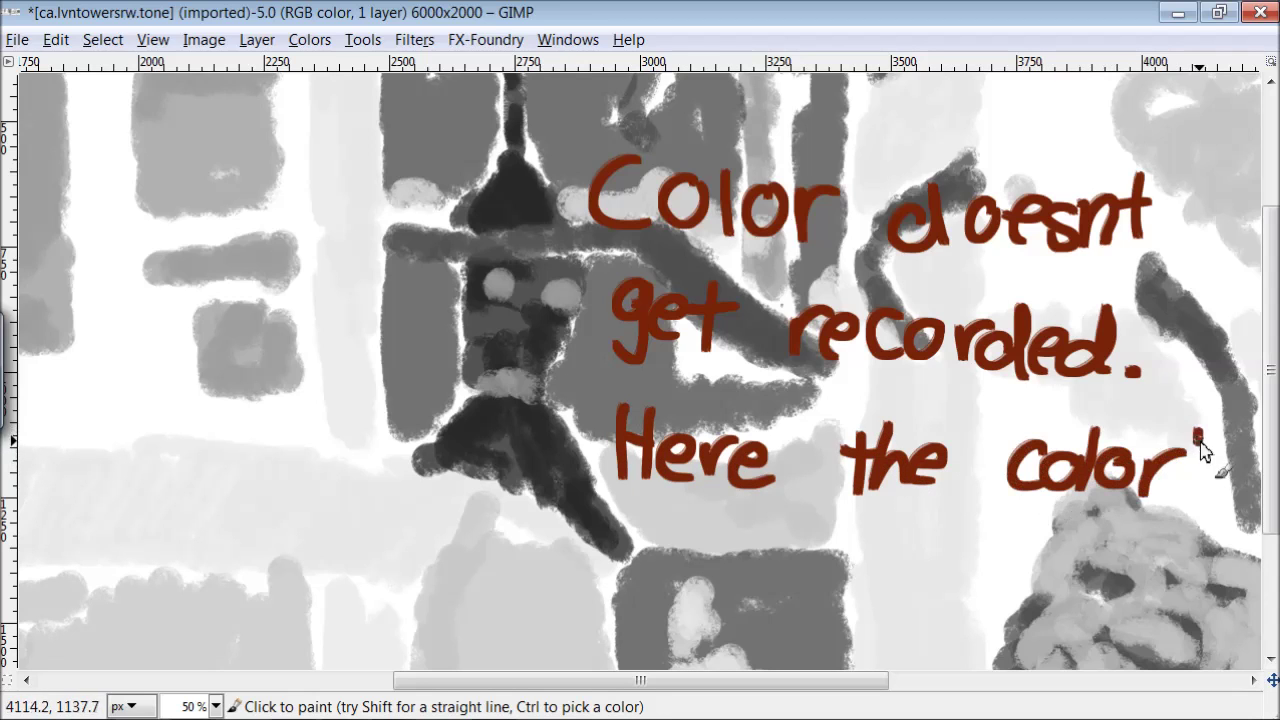
left_click_drag(1178, 488, 1192, 494)
left_click_drag(800, 450, 772, 490)
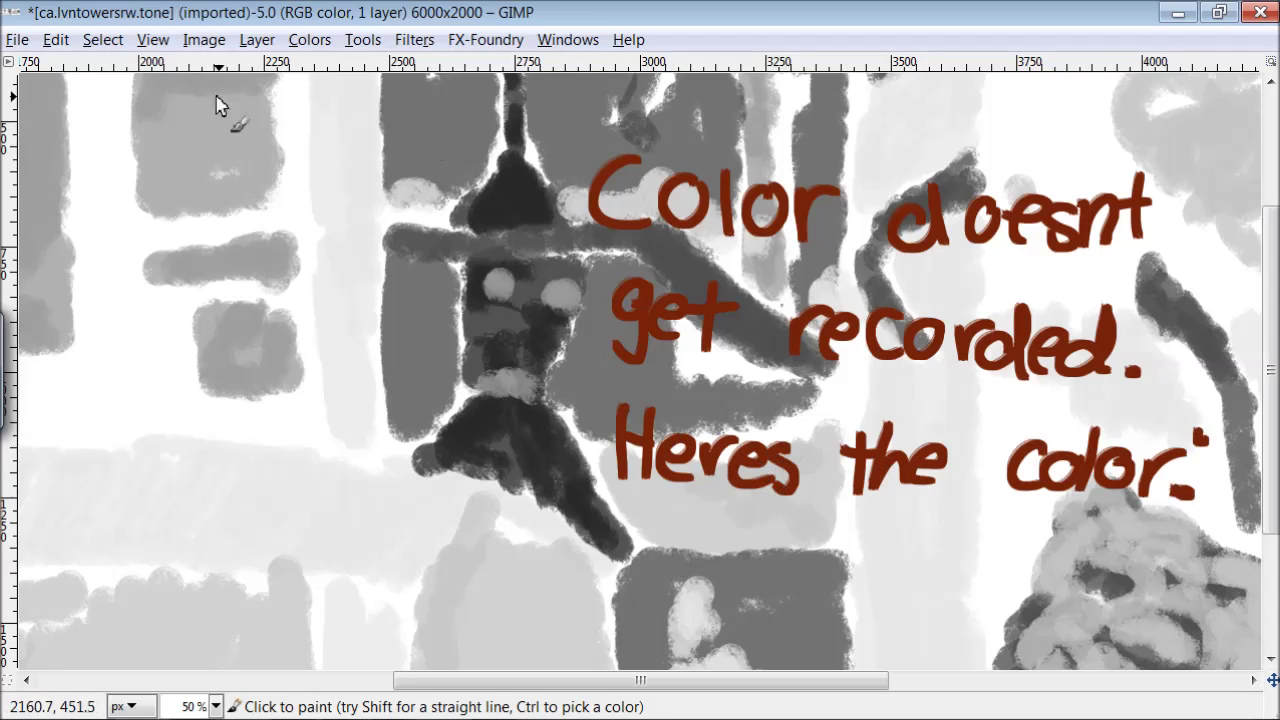